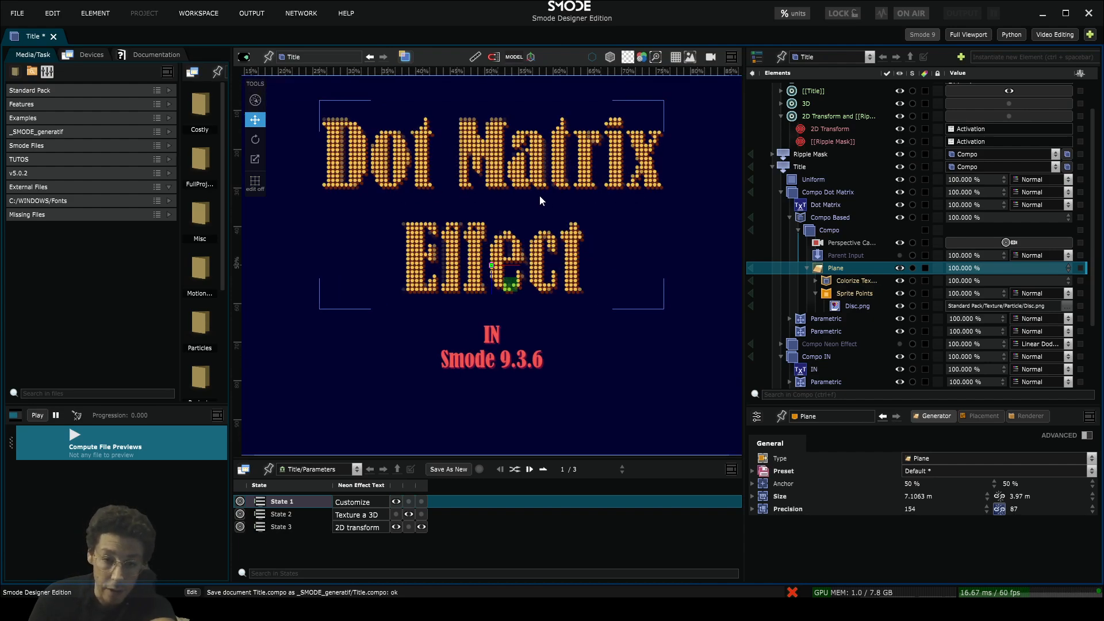
- Set the Plane's vertical precision to 80 and the Sprite Points' Object Space Size to 0.0485 m
{"action": "scroll", "coordinate": [547, 205], "scroll_direction": "down", "scroll_amount": 2}
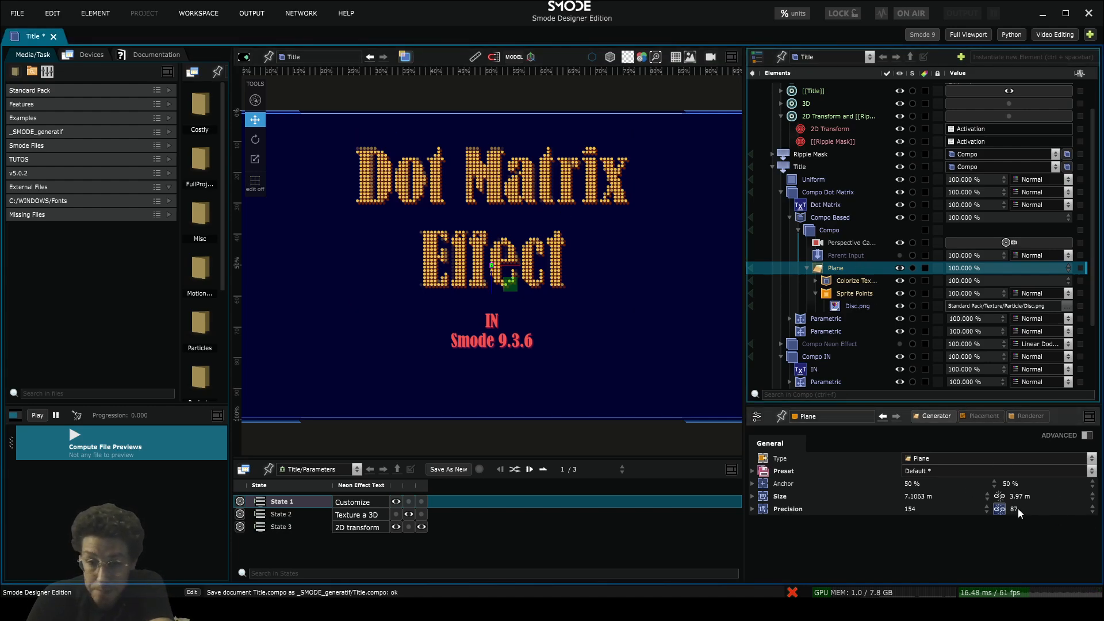
{"action": "left_click_drag", "start_coordinate": [1018, 508], "coordinate": [1048, 502]}
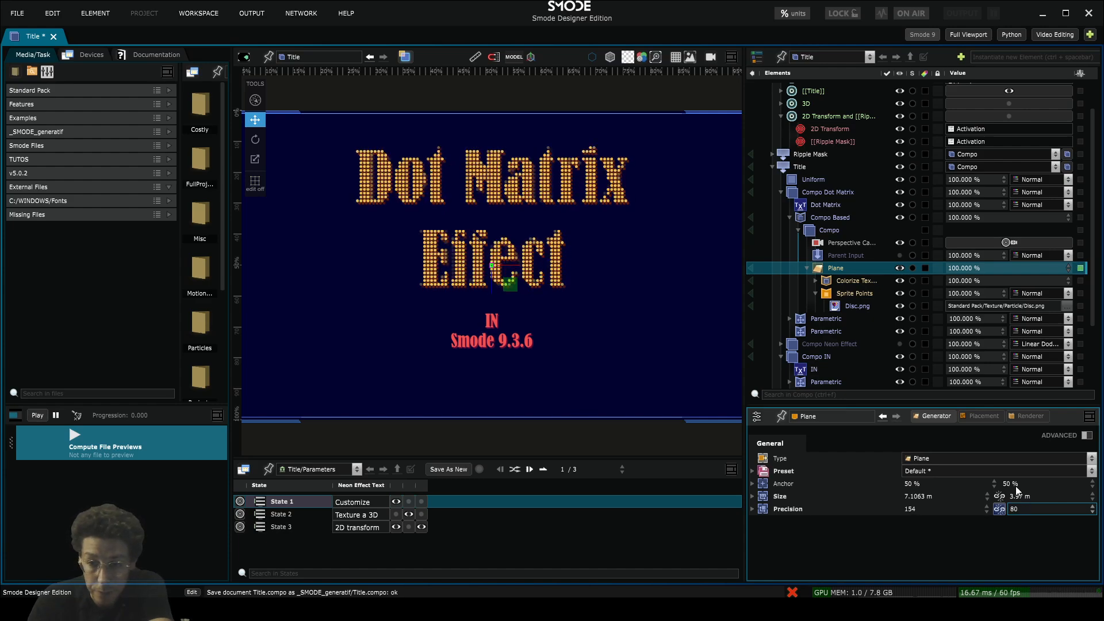
{"action": "left_click", "coordinate": [845, 295]}
{"action": "scroll", "coordinate": [952, 476], "scroll_direction": "down", "scroll_amount": 2}
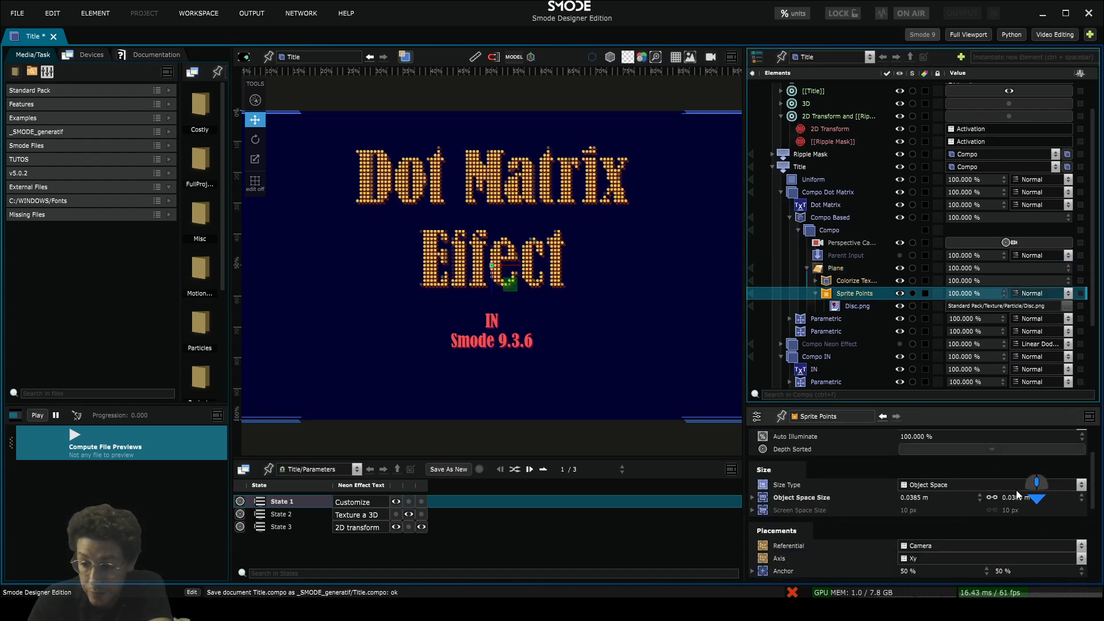
{"action": "left_click_drag", "start_coordinate": [1016, 493], "coordinate": [1044, 485]}
{"action": "scroll", "coordinate": [505, 286], "scroll_direction": "up", "scroll_amount": 3}
{"action": "scroll", "coordinate": [492, 273], "scroll_direction": "down", "scroll_amount": 1}
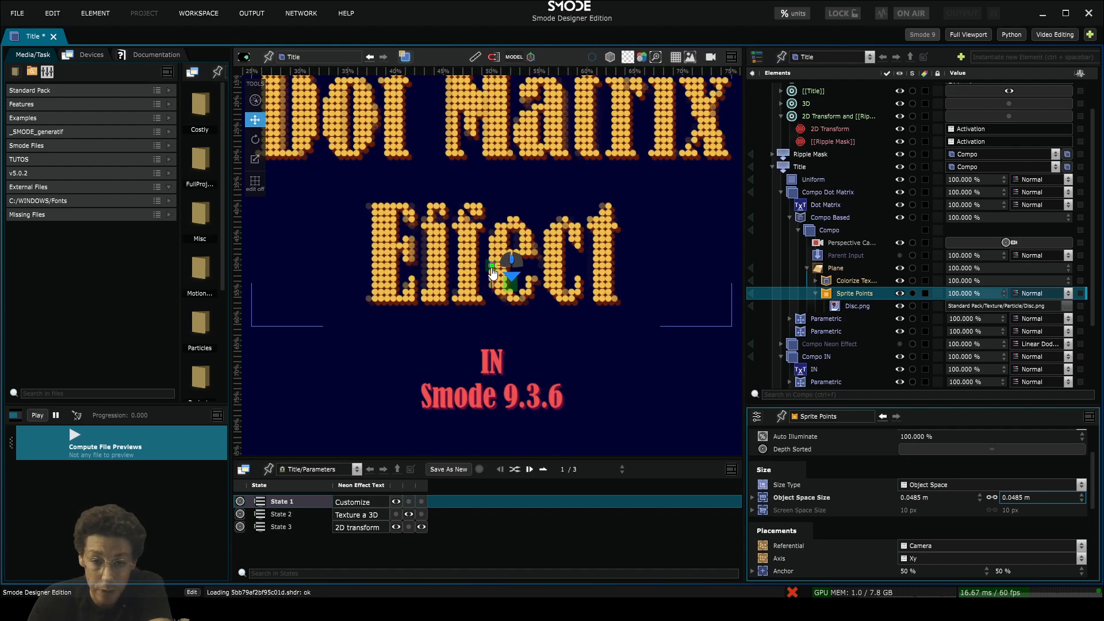
{"action": "scroll", "coordinate": [492, 274], "scroll_direction": "down", "scroll_amount": 2}
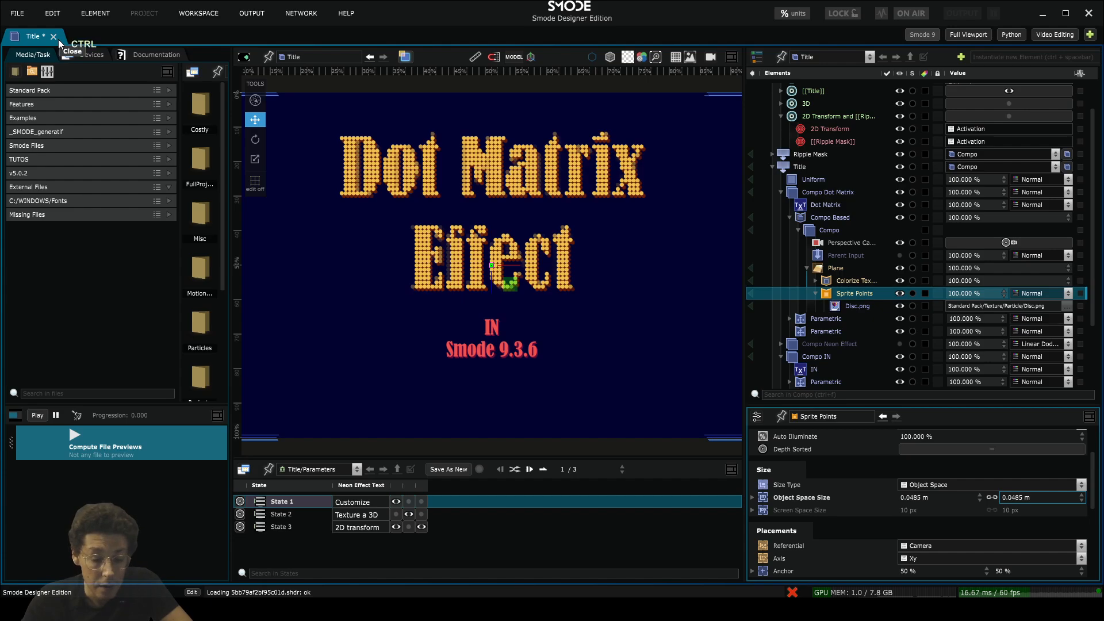
- Create a new compo at 1920 x 1080 with sRGB gamma and narrow the media browser area
{"action": "key", "text": "ctrl+n"}
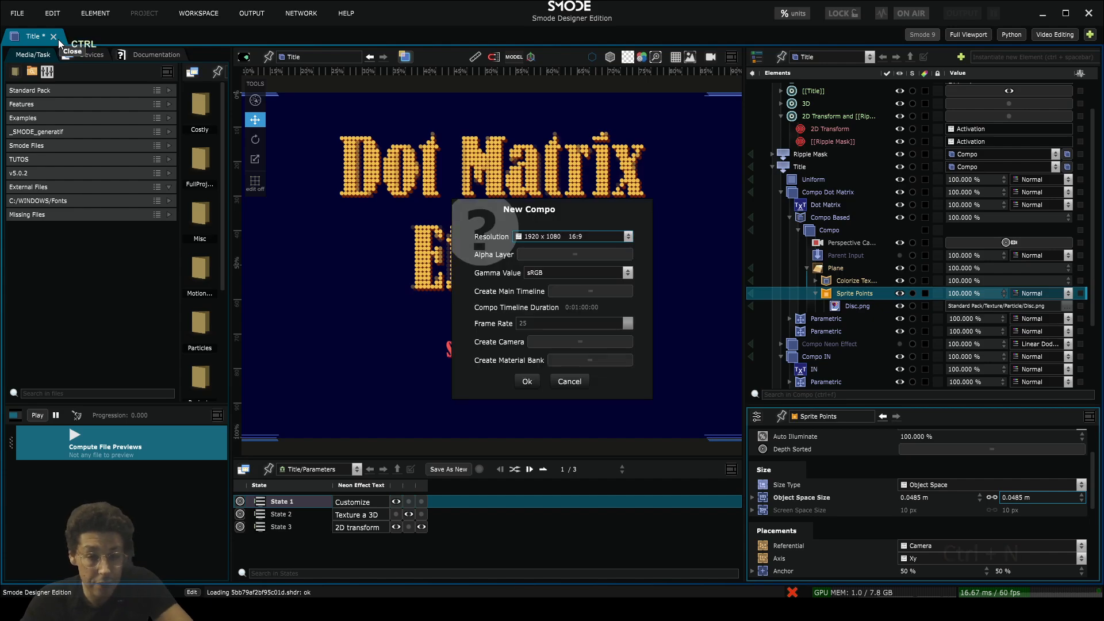
{"action": "left_click", "coordinate": [527, 380]}
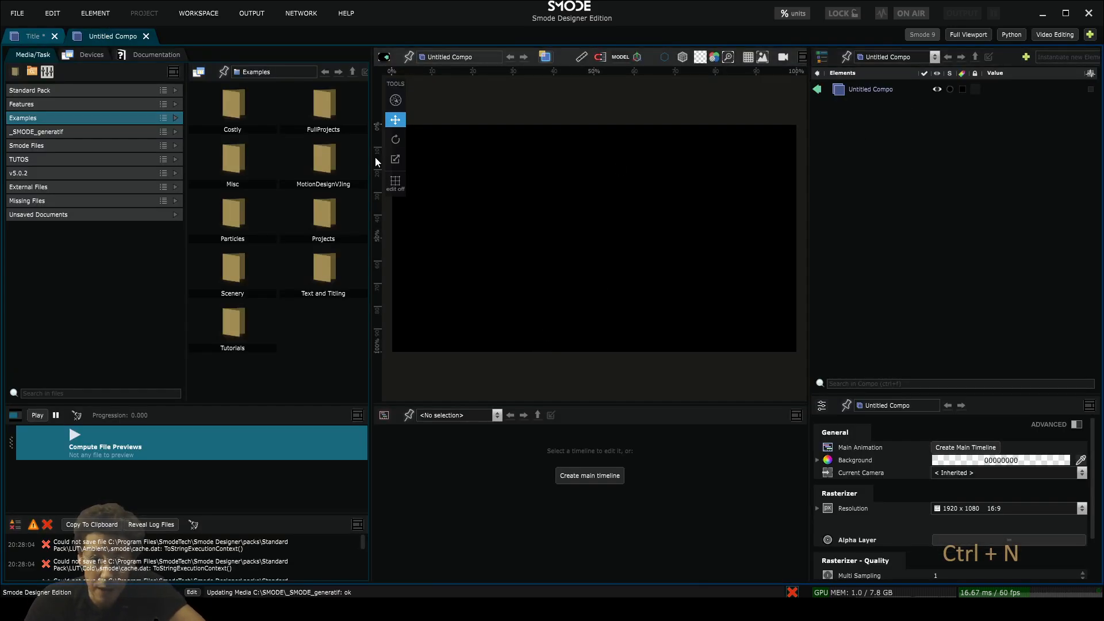
{"action": "left_click_drag", "start_coordinate": [370, 161], "coordinate": [295, 152]}
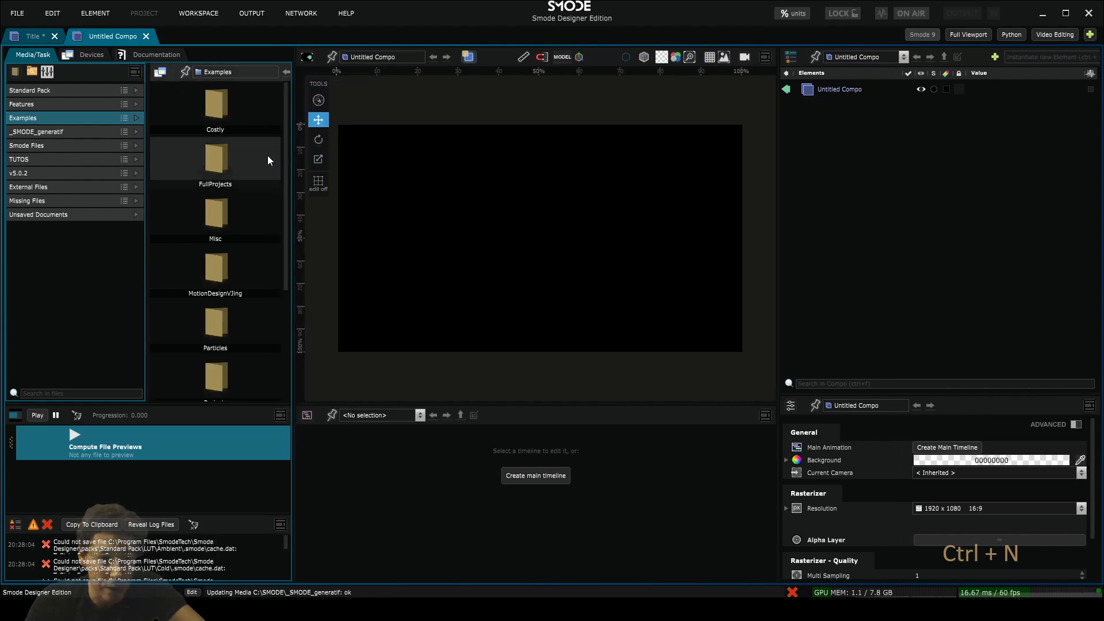
- Add tolmin.jpg from the Standard Pack's Texture/Exemple Images folder as a layer in Untitled Compo
{"action": "left_click", "coordinate": [45, 90]}
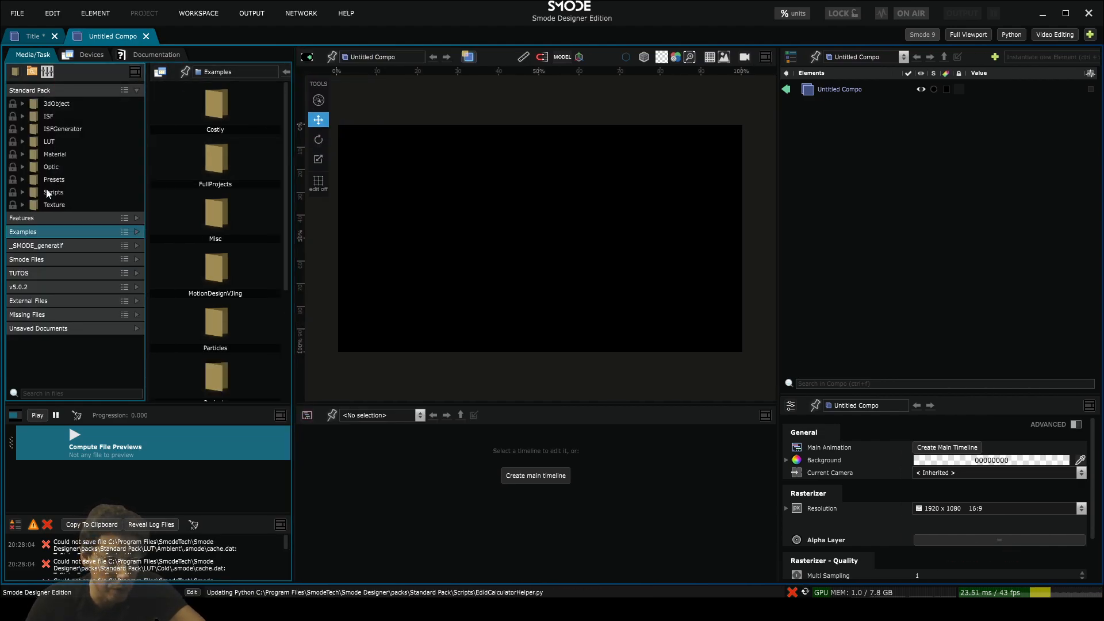
{"action": "left_click", "coordinate": [22, 205]}
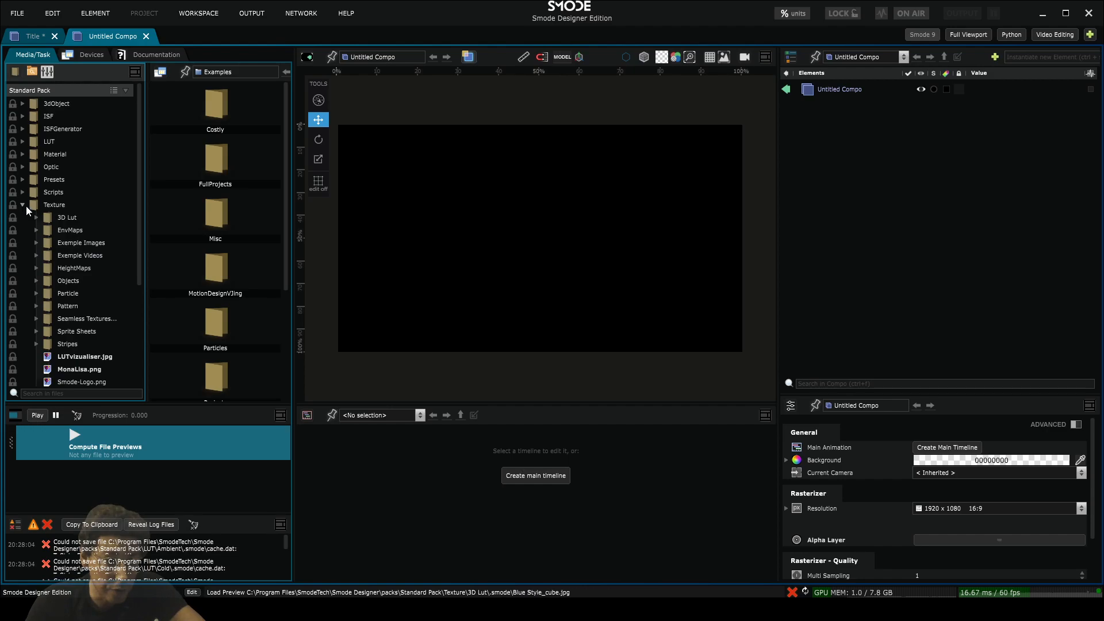
{"action": "left_click", "coordinate": [69, 243]}
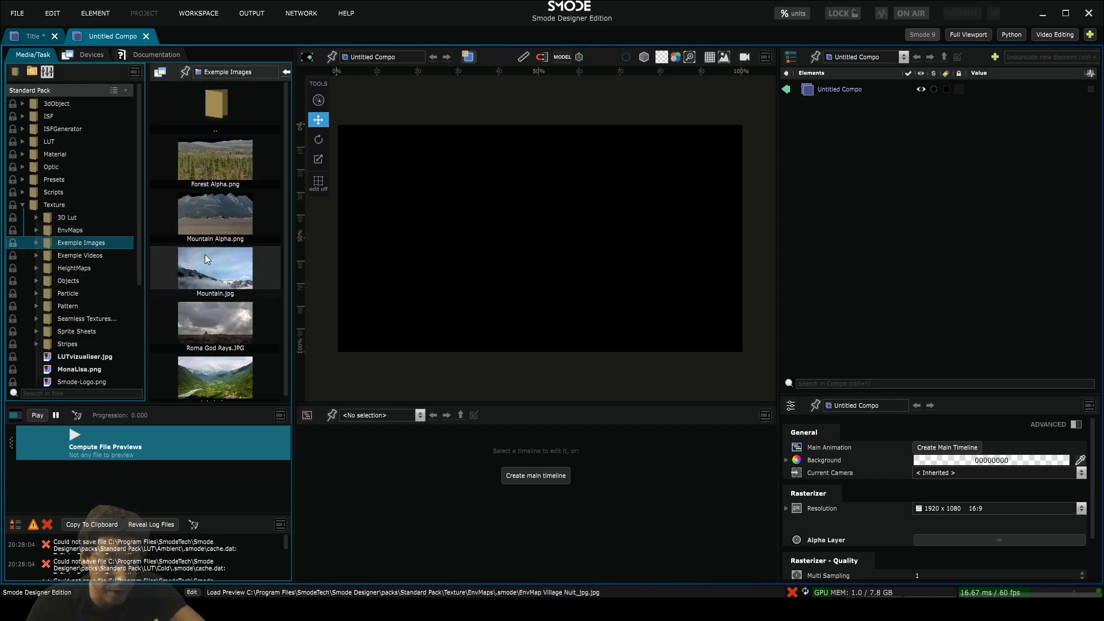
{"action": "left_click_drag", "start_coordinate": [236, 368], "coordinate": [851, 189]}
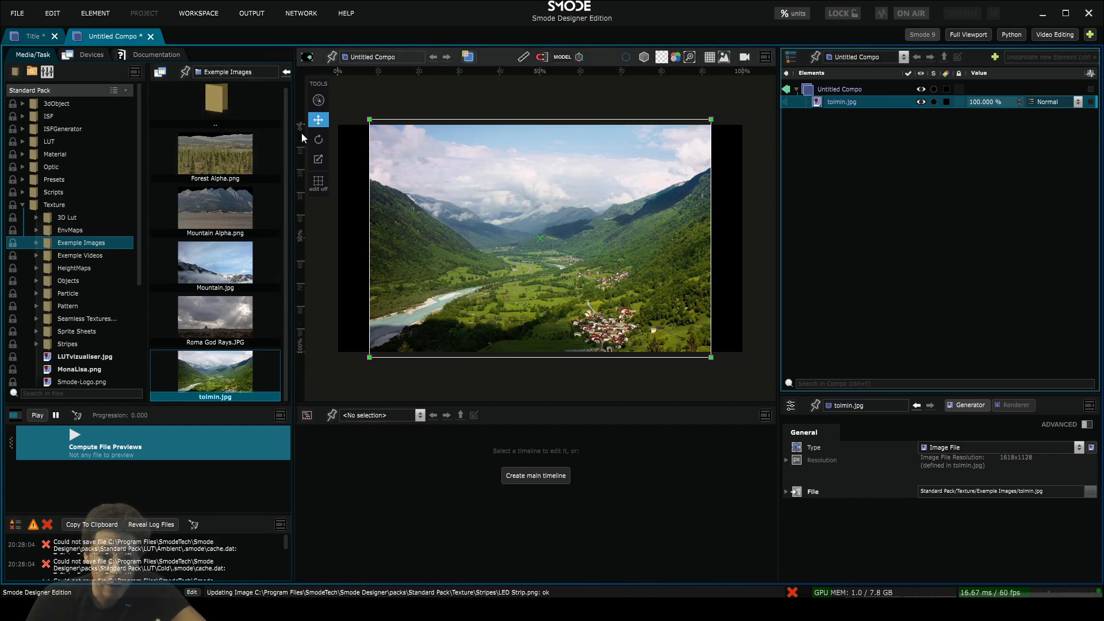
{"action": "left_click_drag", "start_coordinate": [294, 123], "coordinate": [250, 119]}
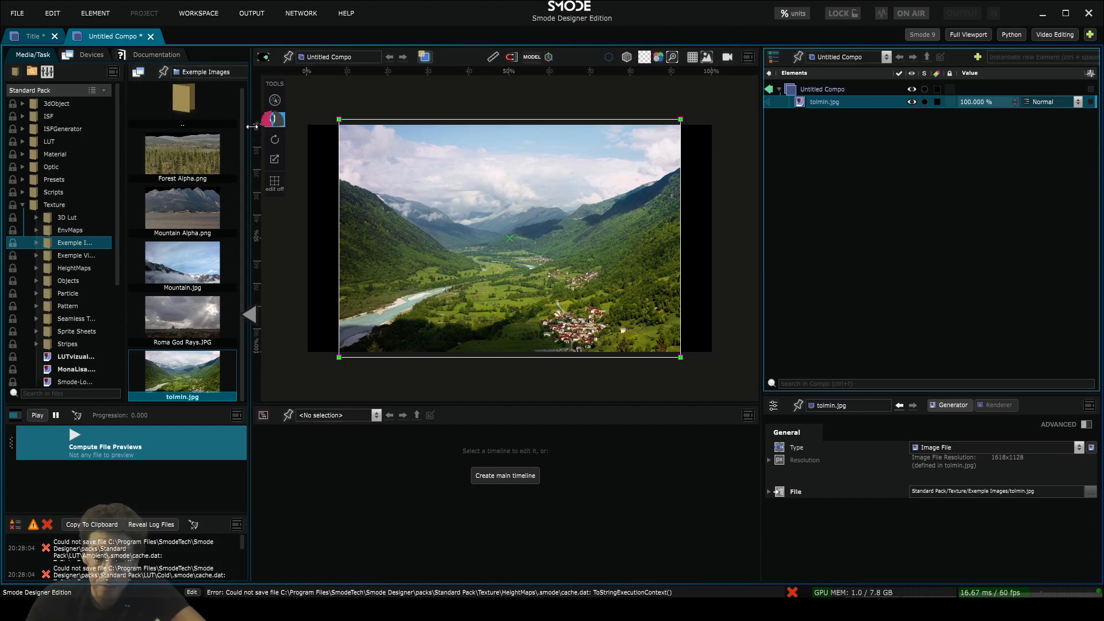
- Add a Compo Based utility modifier to Untitled Compo and expand its inner Compo
{"action": "left_click", "coordinate": [816, 89]}
{"action": "right_click", "coordinate": [816, 86]}
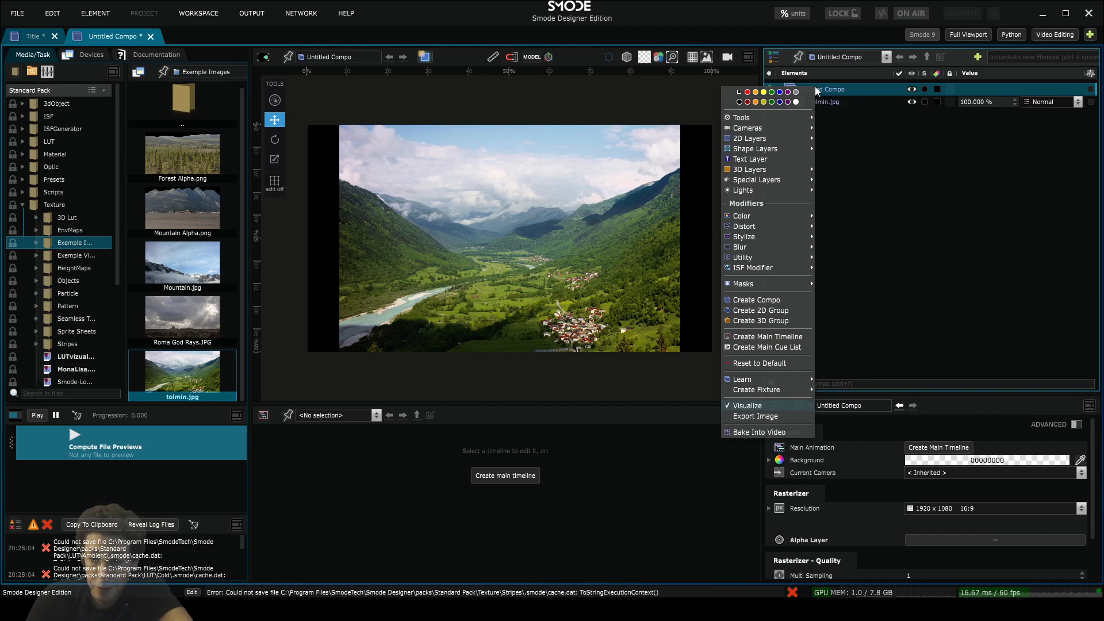
{"action": "mouse_move", "coordinate": [772, 259]}
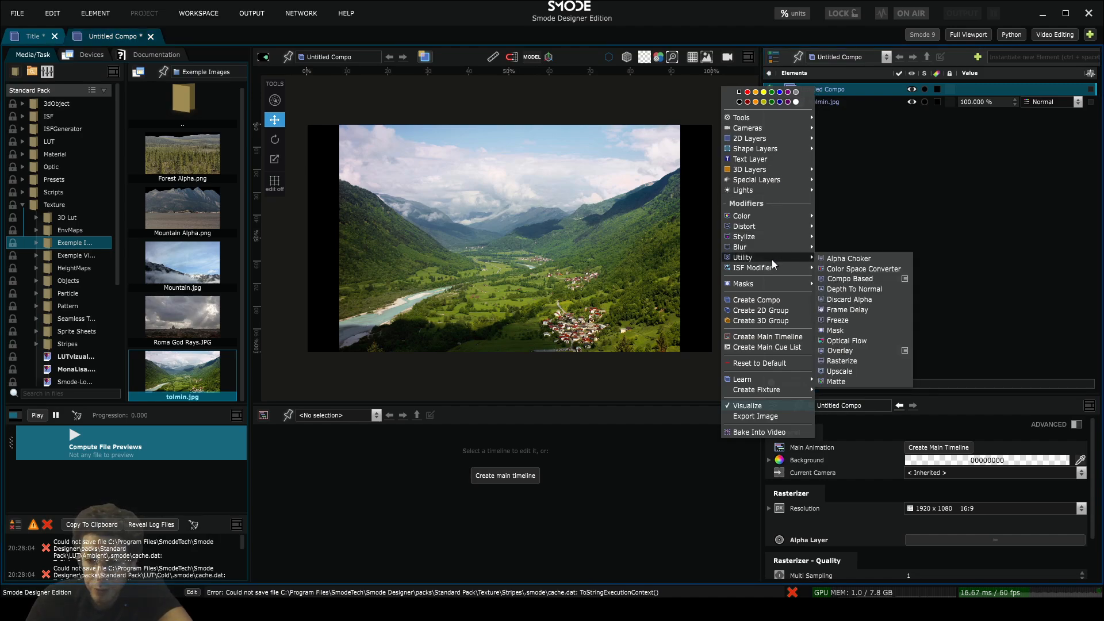
{"action": "left_click", "coordinate": [844, 280]}
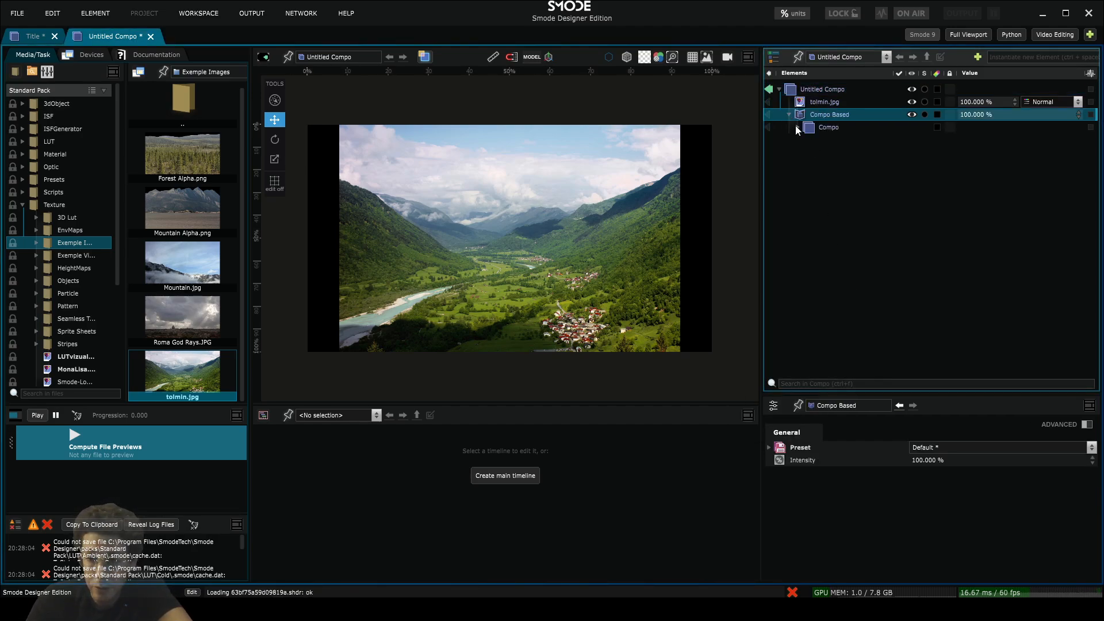
{"action": "left_click", "coordinate": [797, 127]}
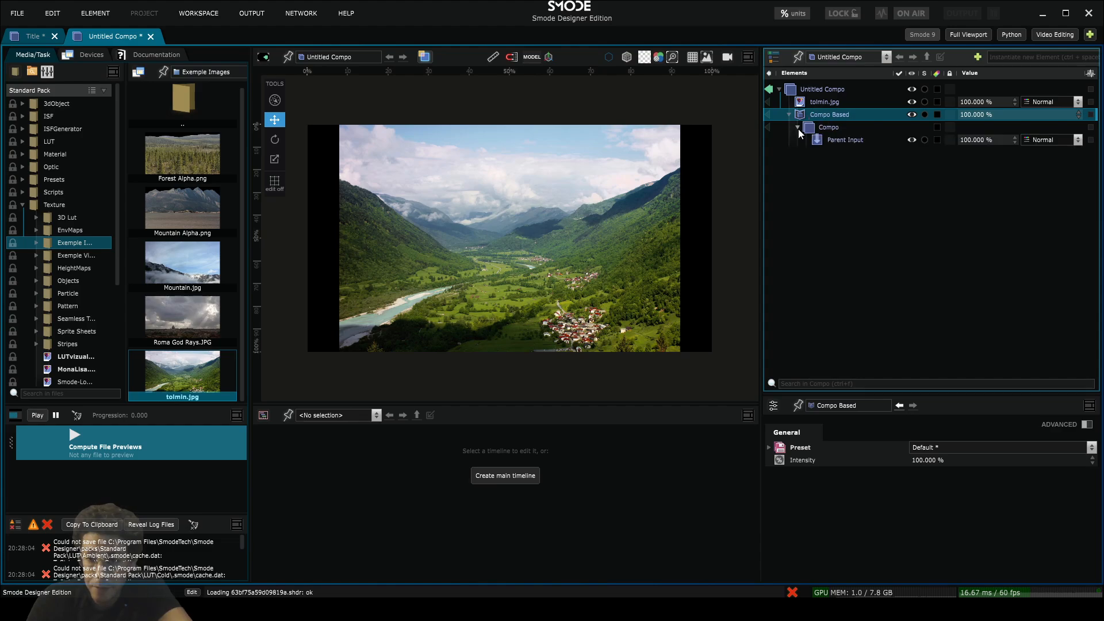
- Scale the Parent Input layer down to about 60% of the frame and place it in the canvas's upper-left area
{"action": "left_click", "coordinate": [832, 140]}
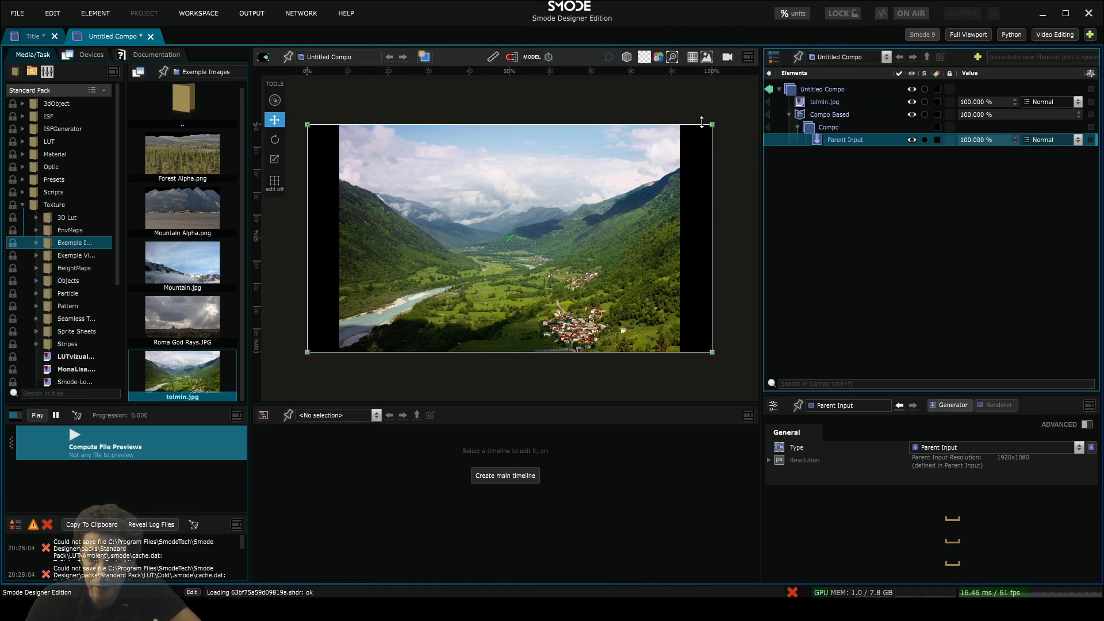
{"action": "left_click_drag", "start_coordinate": [713, 123], "coordinate": [538, 210]}
{"action": "left_click_drag", "start_coordinate": [509, 261], "coordinate": [496, 168]}
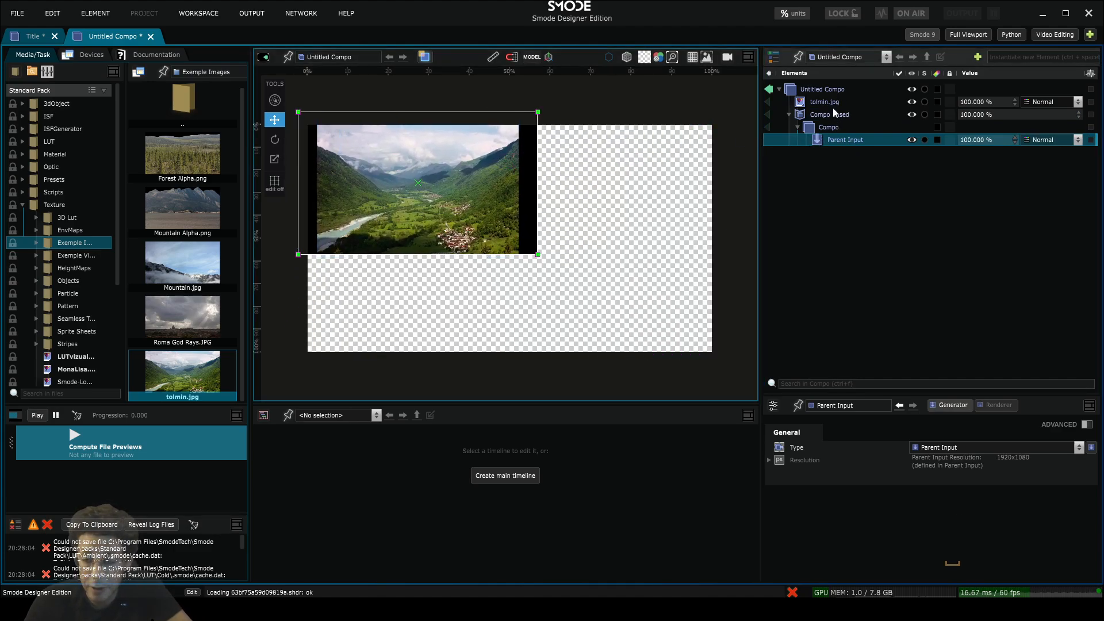
- Duplicate the Parent Input layer and place the copy in the lower-right area of the canvas
{"action": "left_click", "coordinate": [835, 140]}
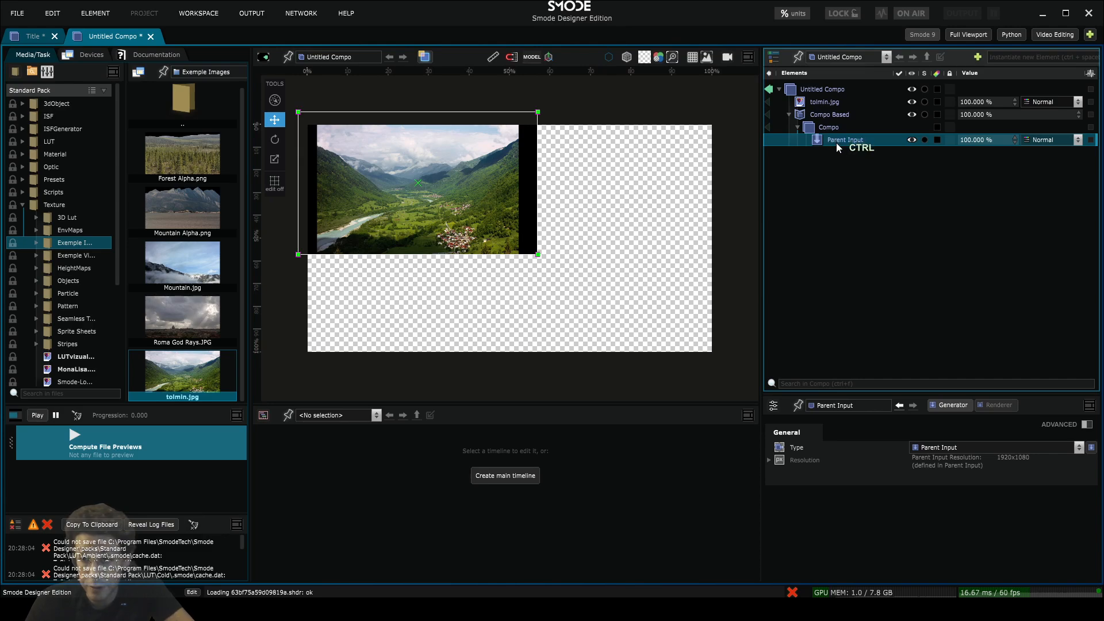
{"action": "key", "text": "ctrl+d"}
{"action": "left_click_drag", "start_coordinate": [462, 190], "coordinate": [642, 287]}
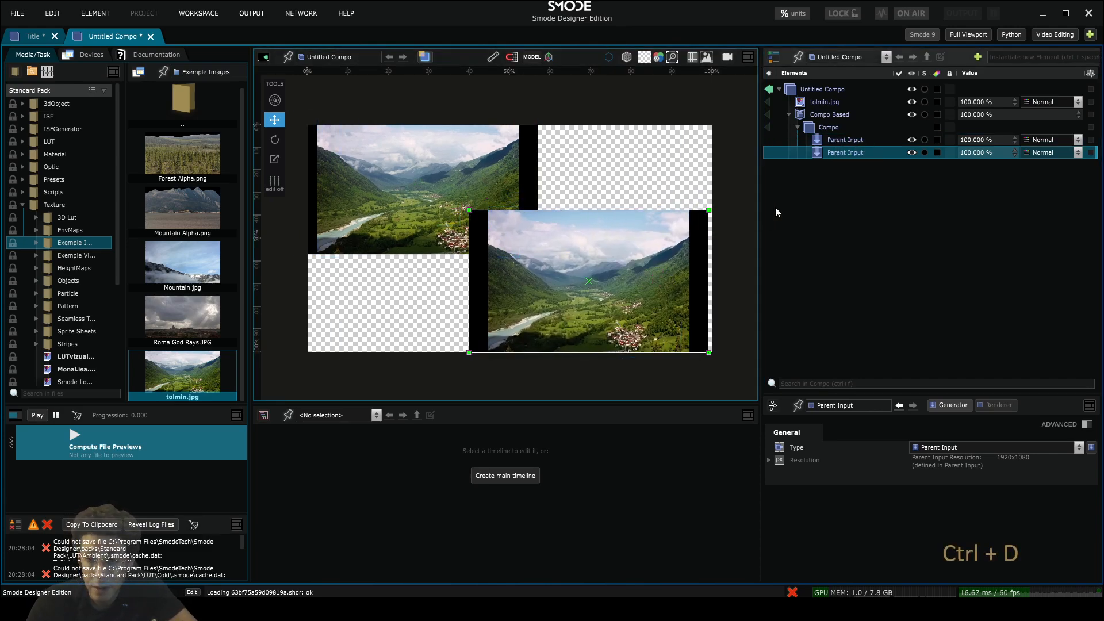
- Switch the Compo Based modifier off and back on to compare the image with and without it
{"action": "left_click", "coordinate": [830, 117]}
{"action": "key", "text": "space"}
{"action": "key", "text": "space"}
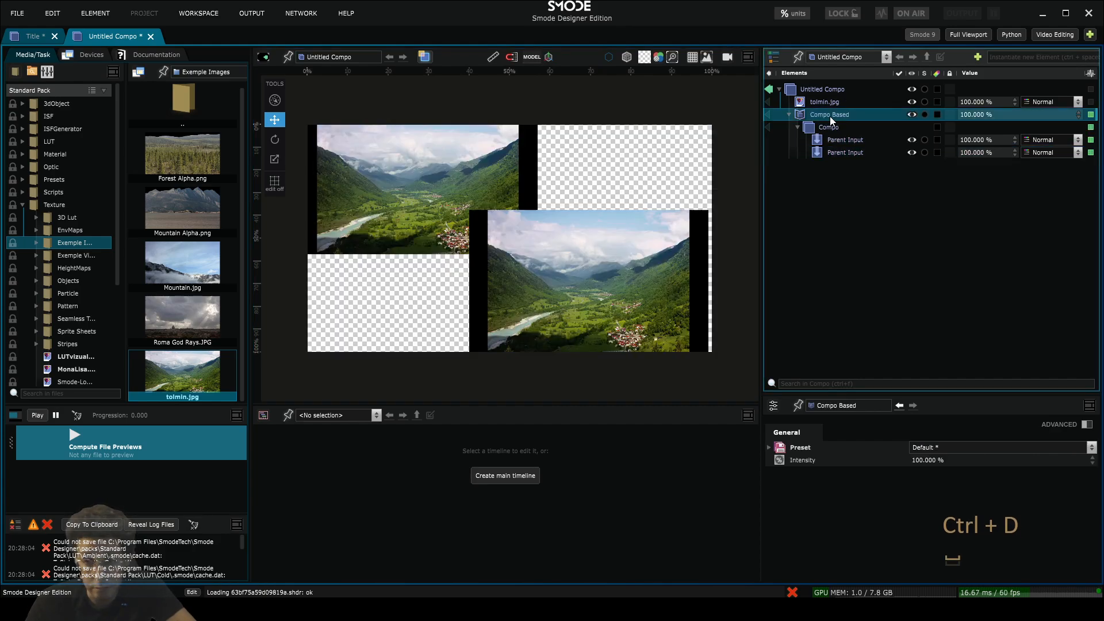
- Hide both Parent Input layers inside the Compo Based modifier's Compo
{"action": "left_click", "coordinate": [842, 141]}
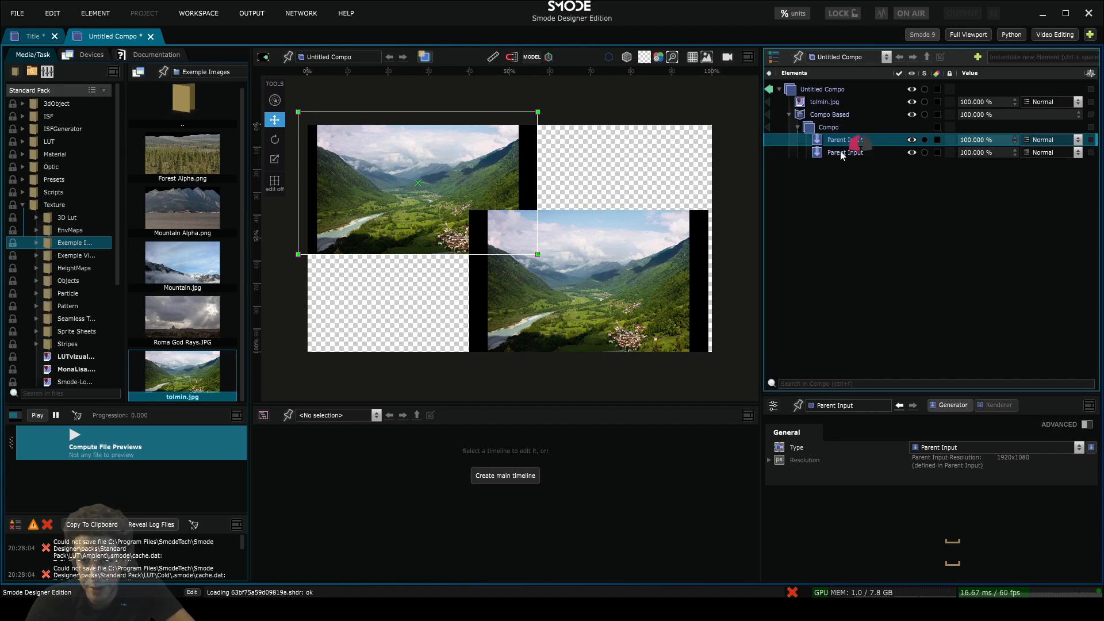
{"action": "left_click", "coordinate": [840, 151]}
{"action": "left_click", "coordinate": [841, 141]}
{"action": "left_click", "coordinate": [841, 152]}
{"action": "left_click", "coordinate": [842, 141]}
{"action": "left_click", "coordinate": [841, 153]}
{"action": "key", "text": "space"}
{"action": "left_click", "coordinate": [833, 140]}
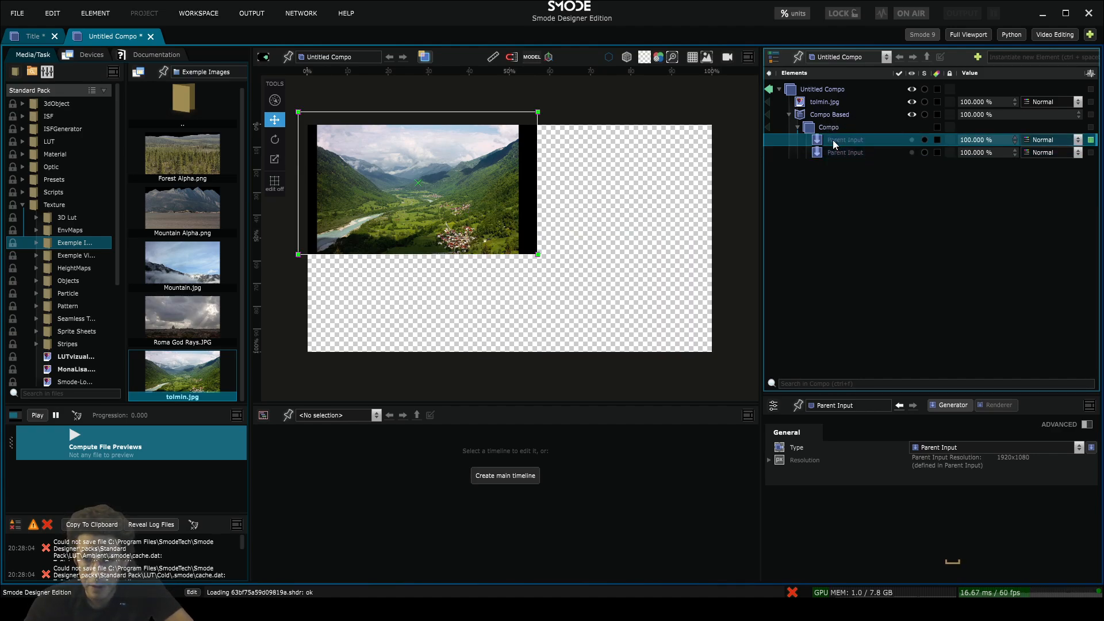
{"action": "key", "text": "space"}
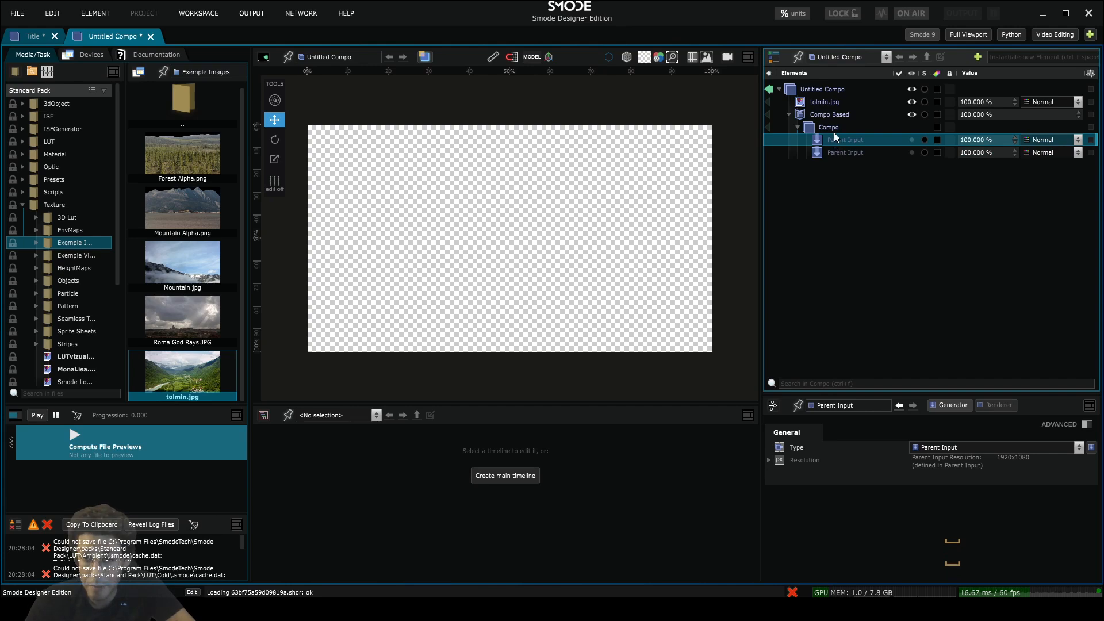
- Add a 3D Plane layer to the Compo inside the Compo Based modifier
{"action": "left_click", "coordinate": [819, 129]}
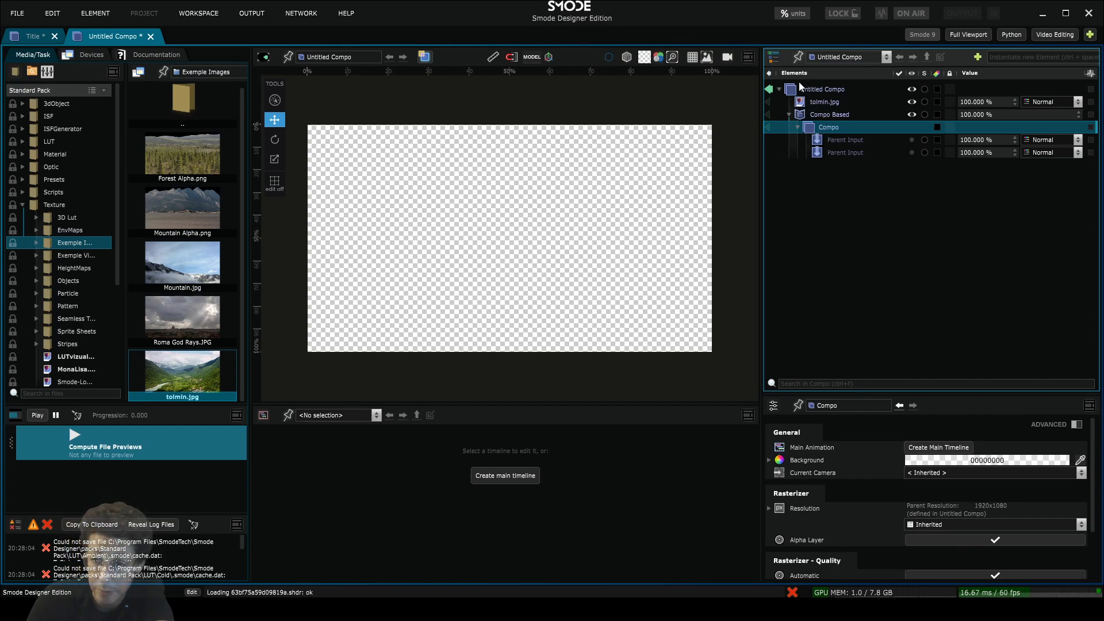
{"action": "left_click", "coordinate": [806, 89]}
{"action": "left_click", "coordinate": [812, 128]}
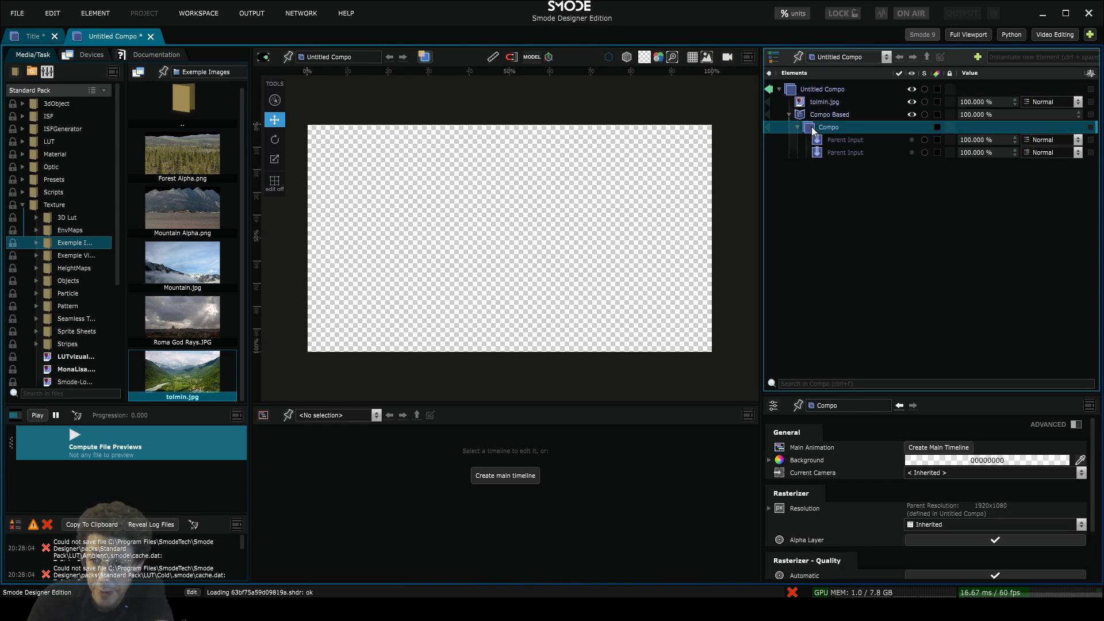
{"action": "right_click", "coordinate": [812, 126]}
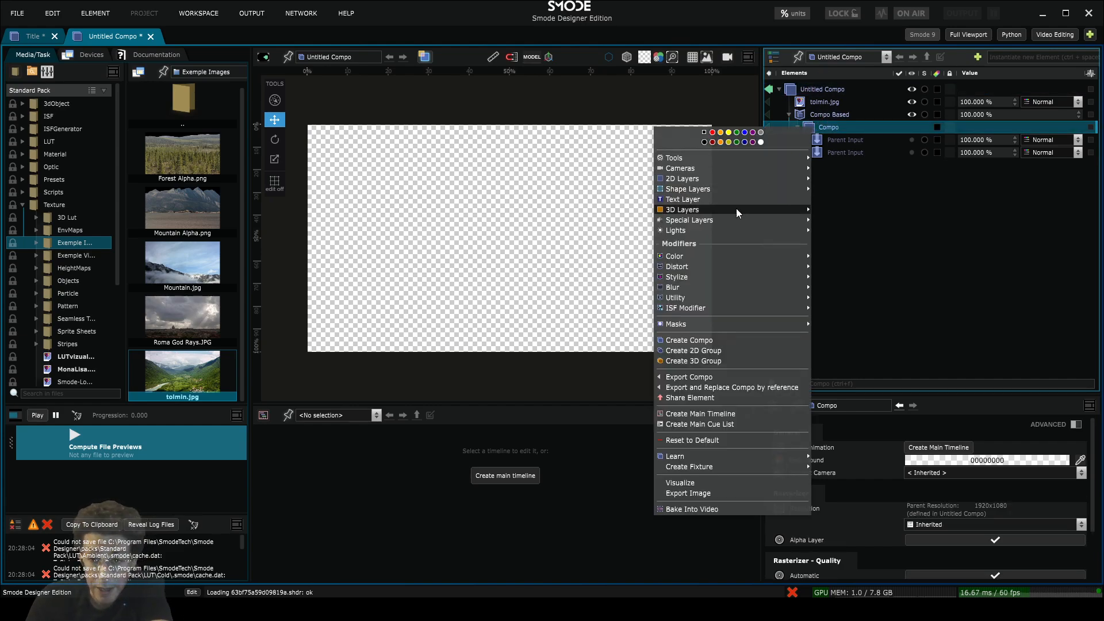
{"action": "mouse_move", "coordinate": [736, 209]}
{"action": "left_click", "coordinate": [828, 226]}
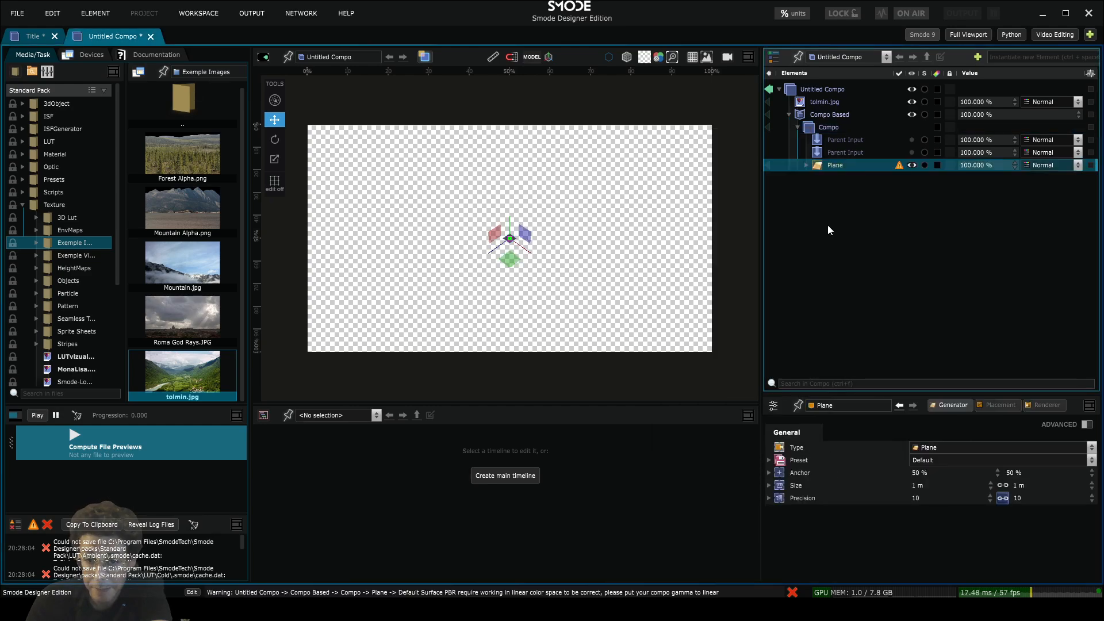
- Add a camera with the Top Perspective Camera preset to the inner Compo
{"action": "right_click", "coordinate": [819, 128]}
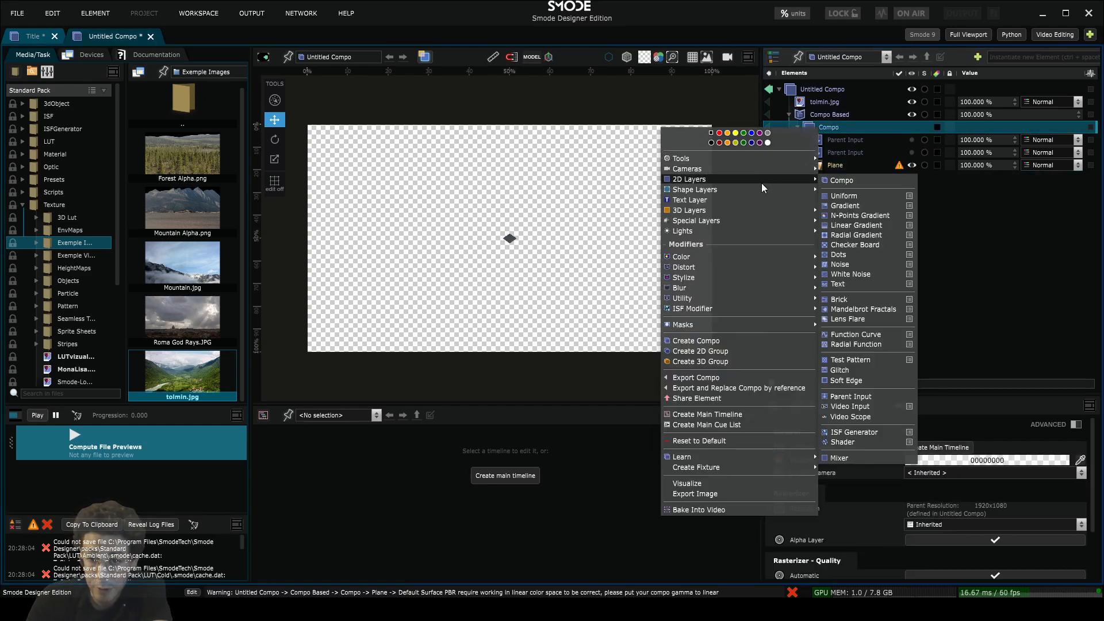
{"action": "mouse_move", "coordinate": [759, 170]}
{"action": "mouse_move", "coordinate": [861, 171]}
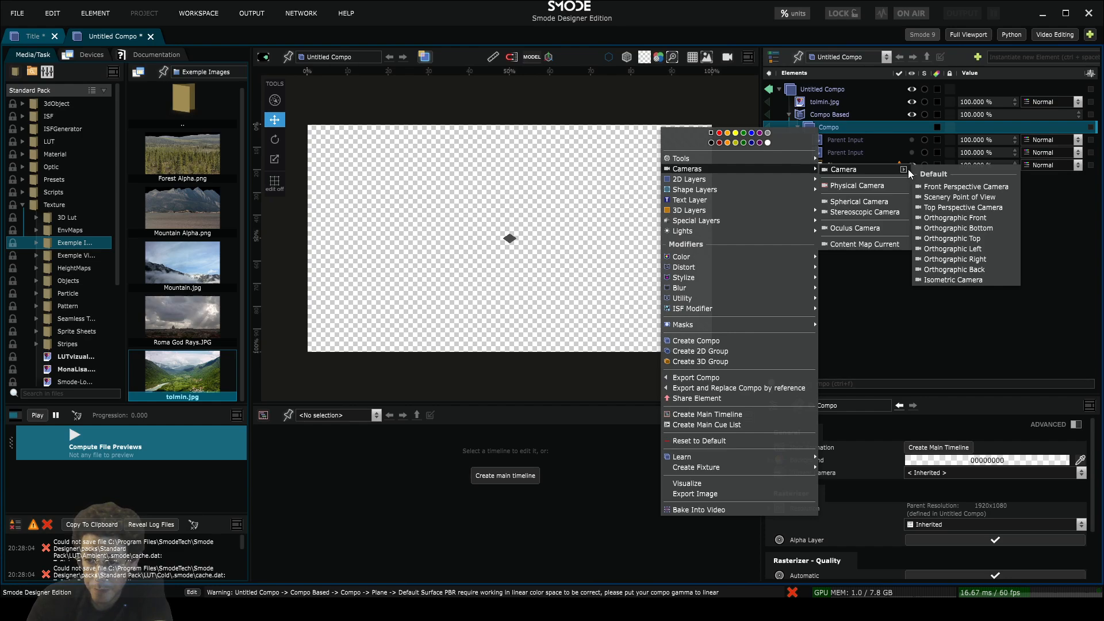
{"action": "left_click", "coordinate": [959, 208]}
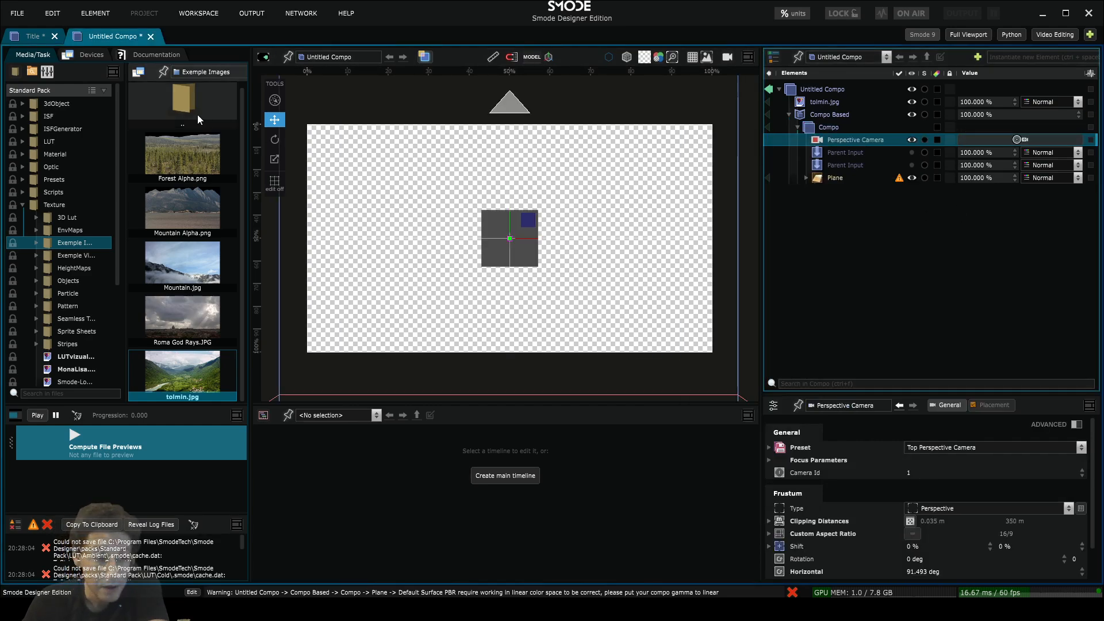
{"action": "left_click", "coordinate": [26, 207]}
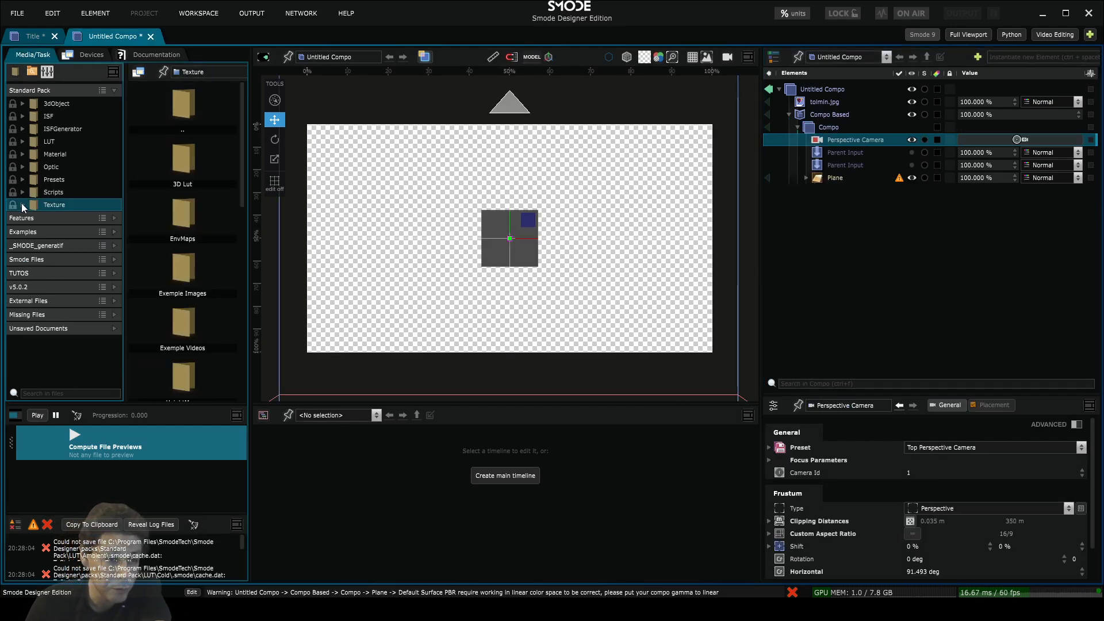
{"action": "left_click", "coordinate": [23, 180]}
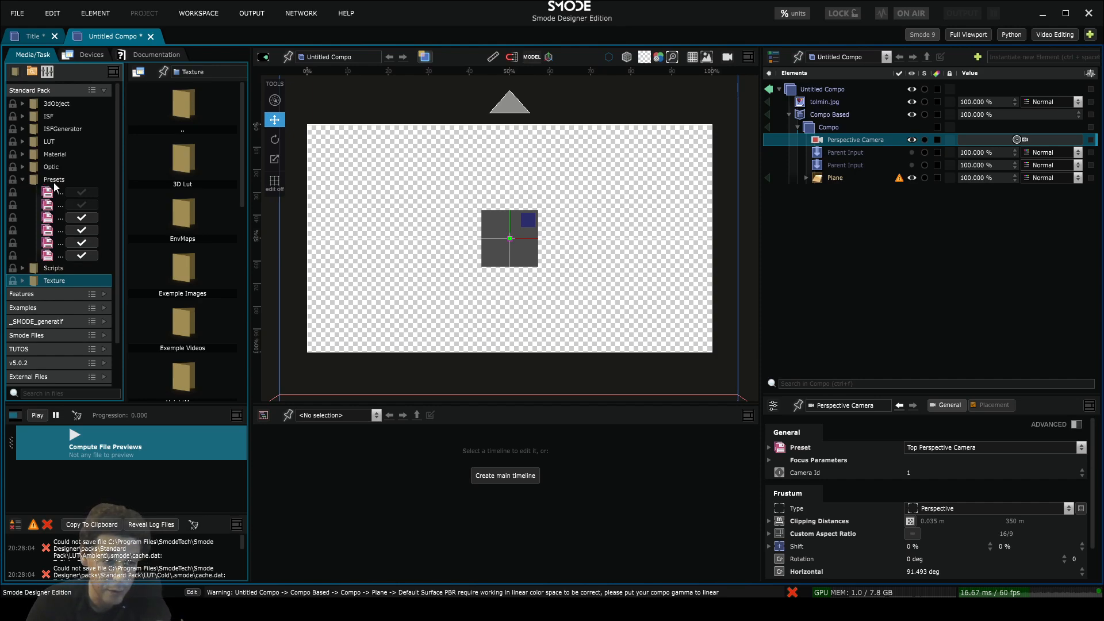
{"action": "left_click", "coordinate": [825, 178]}
{"action": "left_click", "coordinate": [805, 177]}
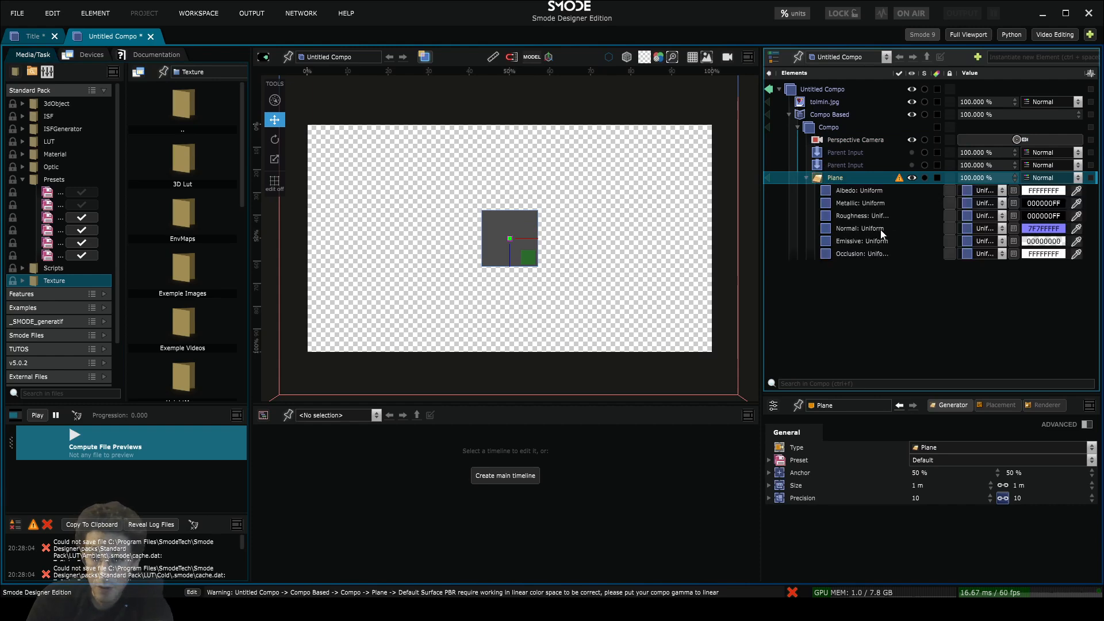
- Show the lower Parent Input layer and fit it to the full frame of the inner Compo
{"action": "left_click", "coordinate": [912, 165]}
{"action": "left_click", "coordinate": [855, 165]}
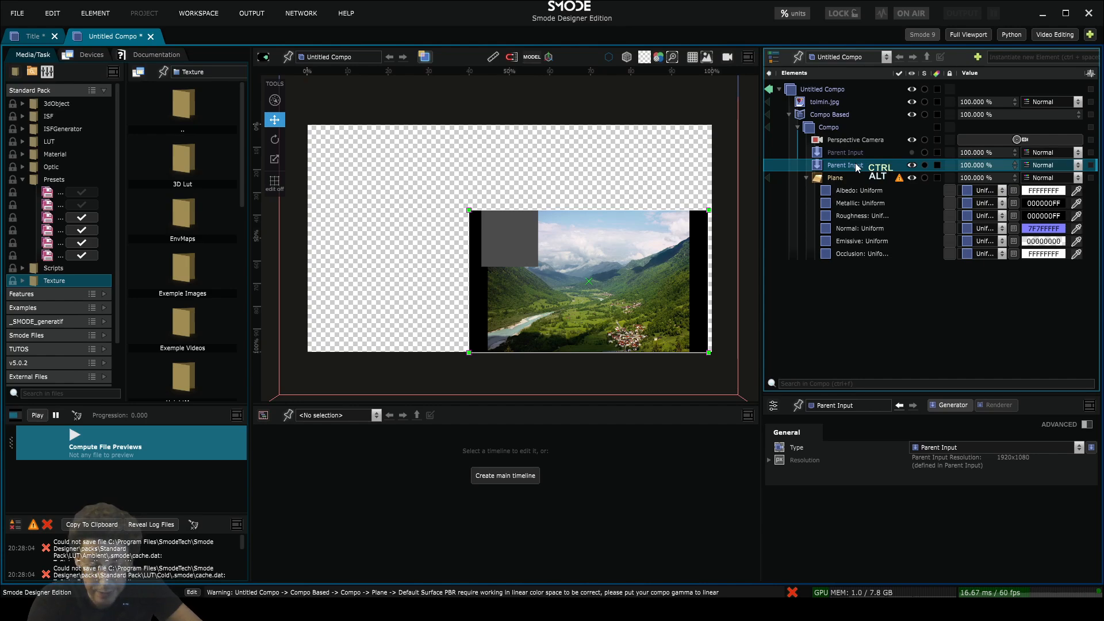
{"action": "key", "text": "ctrl+alt+f"}
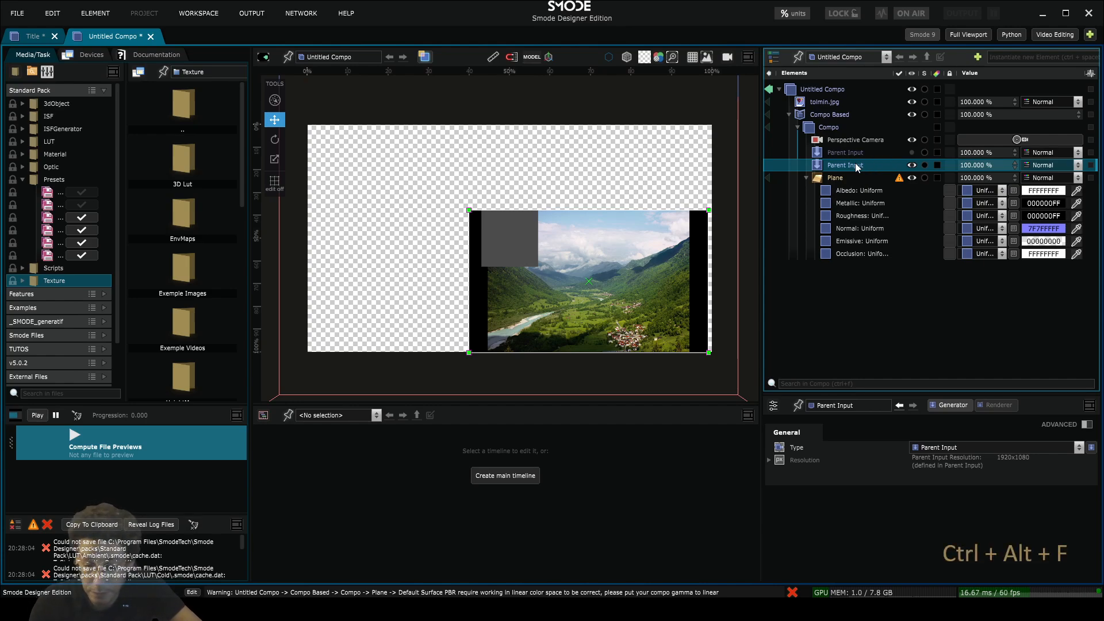
{"action": "key", "text": "ctrl+alt+n"}
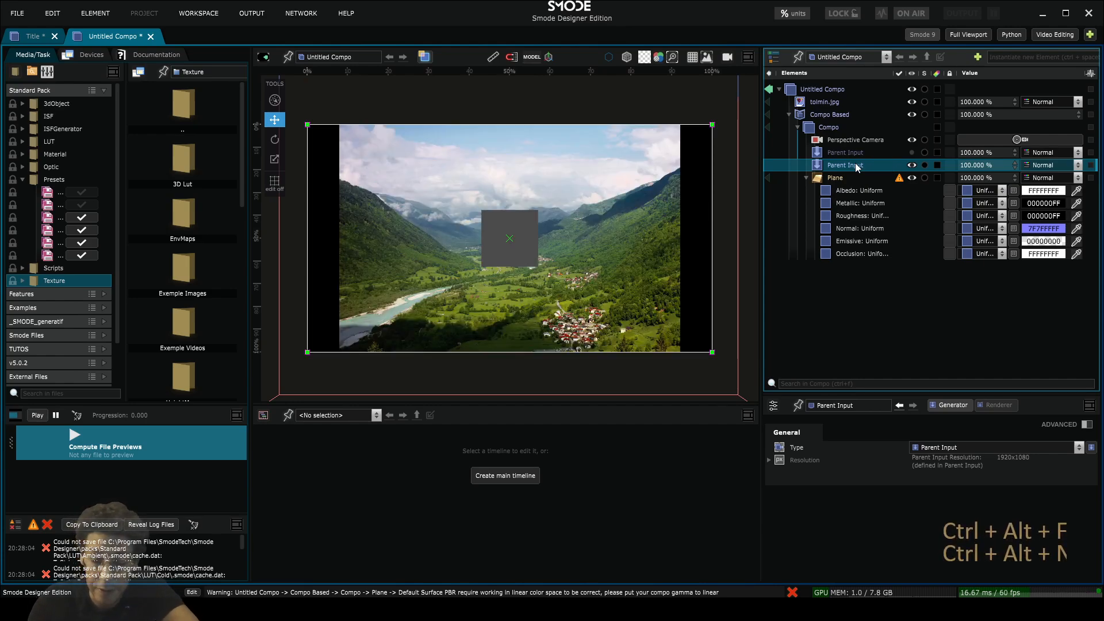
- Resize the 3D plane to cover the whole frame, with its size proportions unlinked, at 7.1456 m by 4.06 m
{"action": "left_click", "coordinate": [829, 177]}
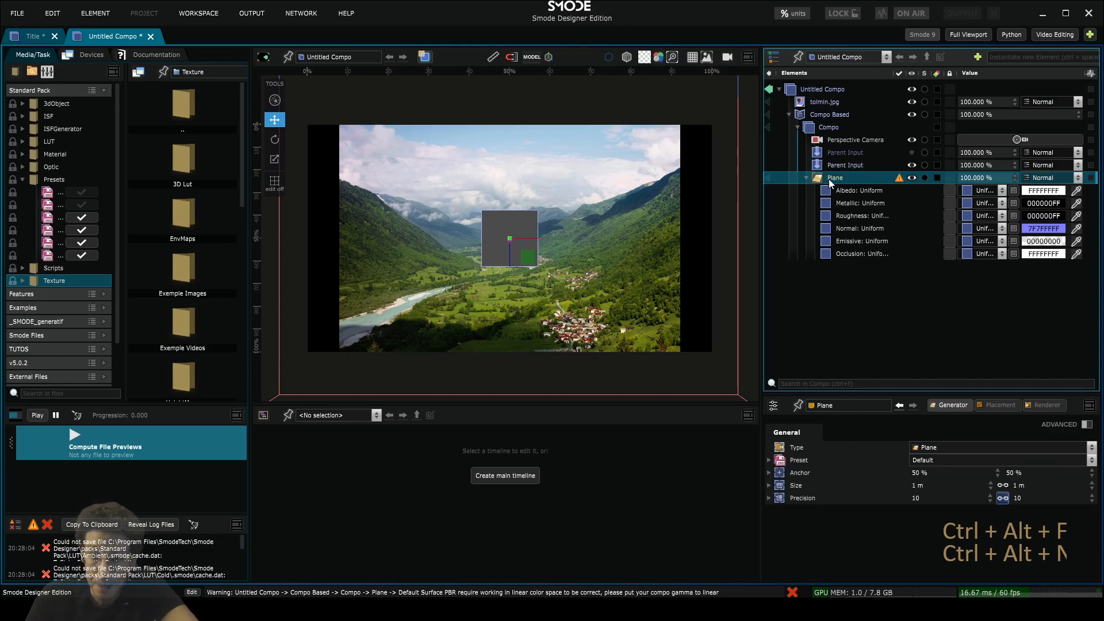
{"action": "left_click", "coordinate": [827, 112]}
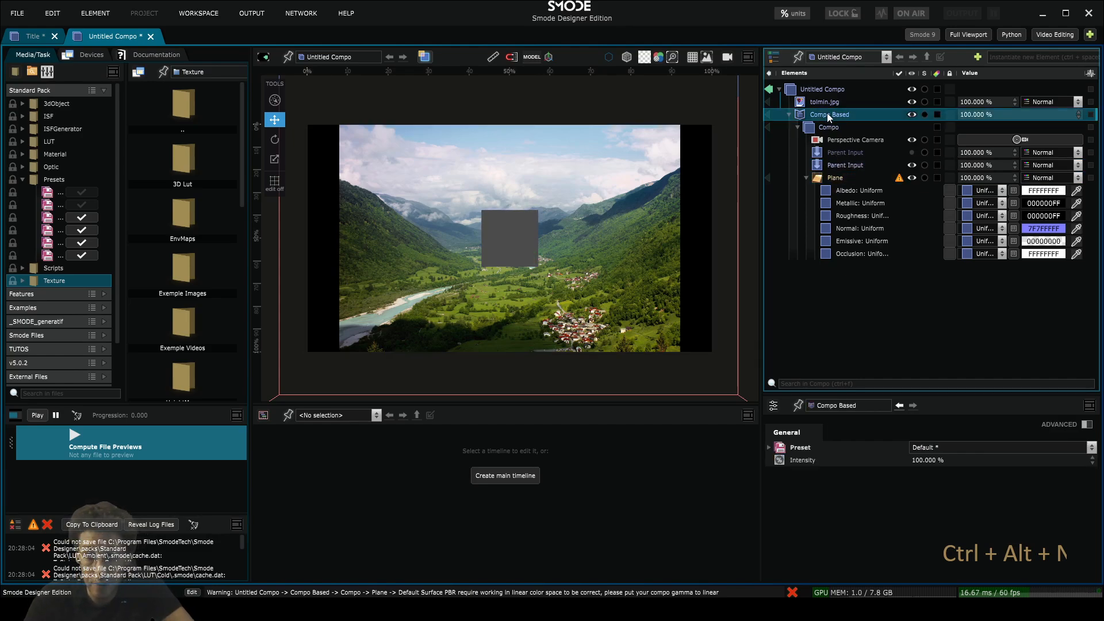
{"action": "left_click", "coordinate": [835, 178]}
{"action": "left_click_drag", "start_coordinate": [1038, 473], "coordinate": [1034, 304]}
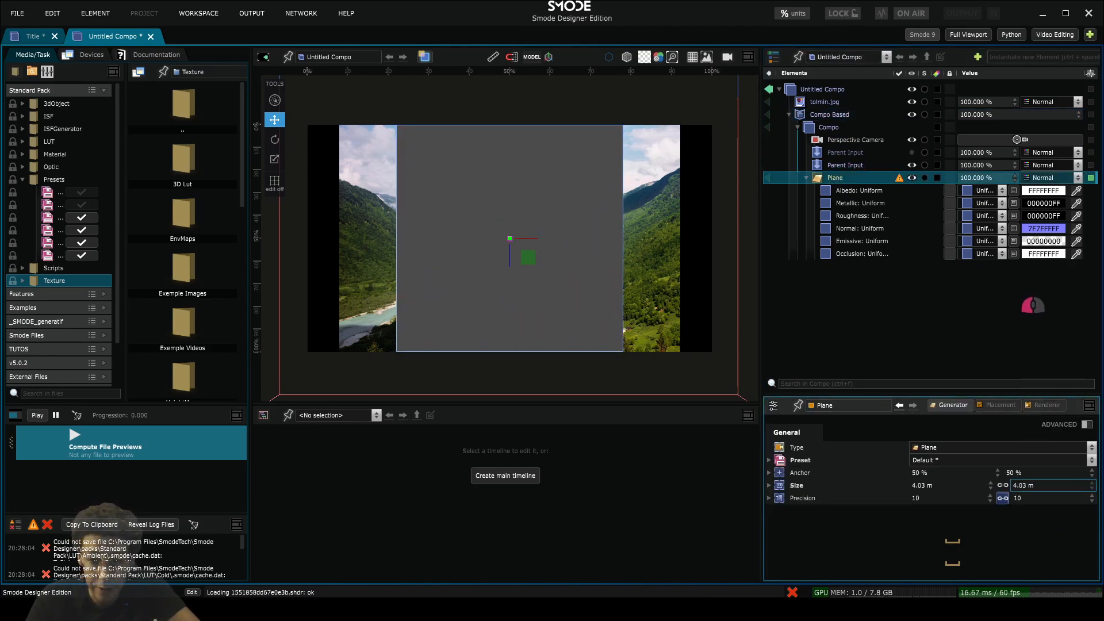
{"action": "left_click", "coordinate": [1003, 485]}
{"action": "left_click_drag", "start_coordinate": [935, 483], "coordinate": [942, 433]}
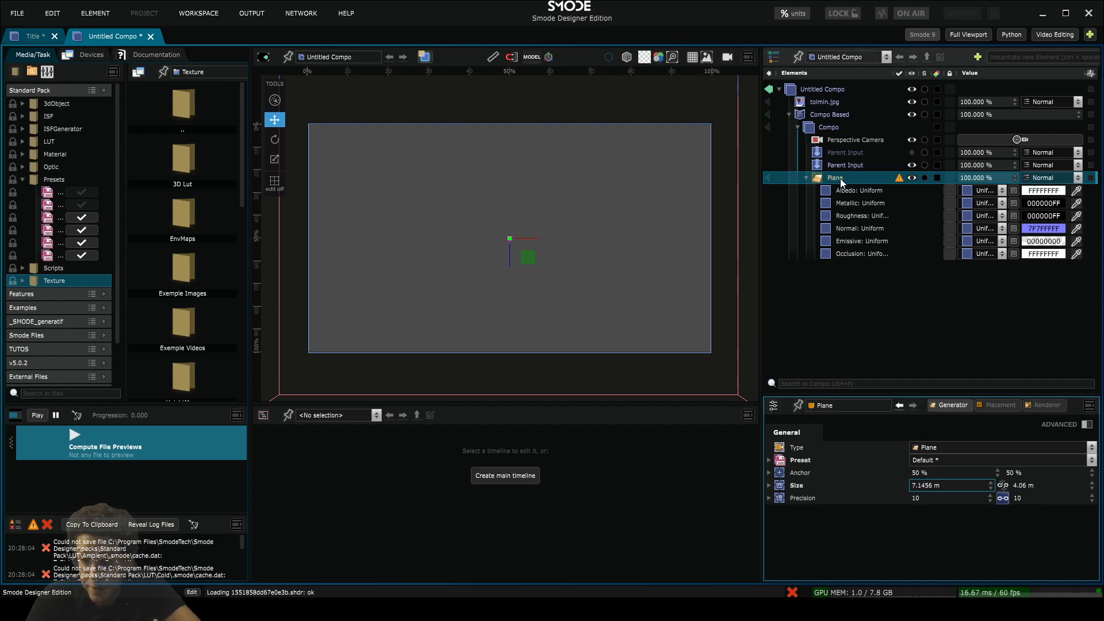
- Group the plane's renderer with a second Default Surface and delete that duplicate surface
{"action": "left_click", "coordinate": [828, 128]}
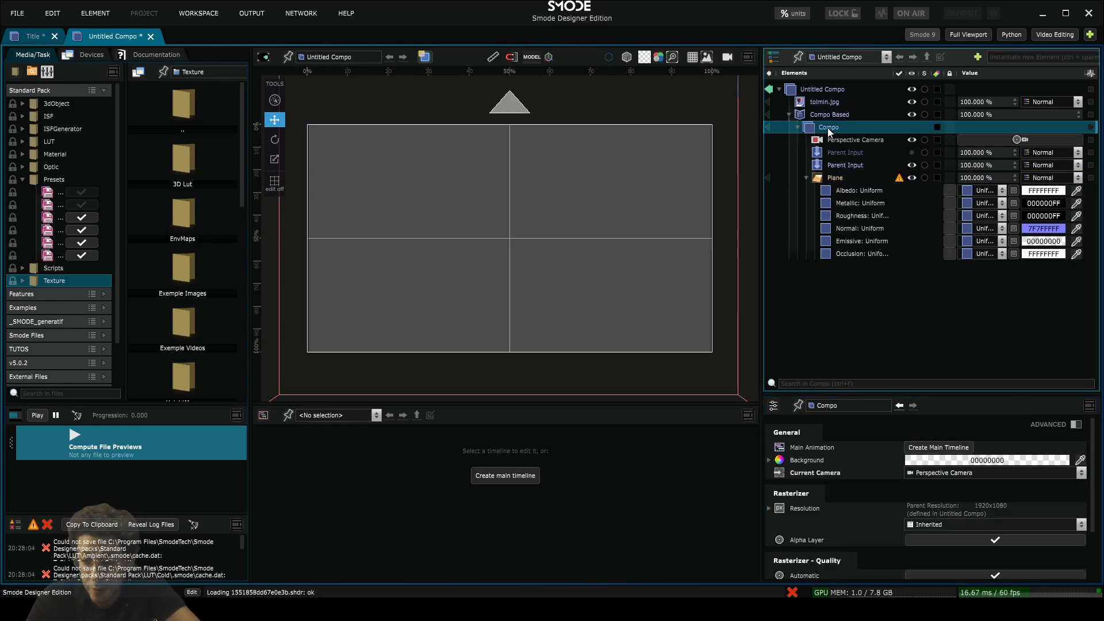
{"action": "left_click", "coordinate": [956, 386]}
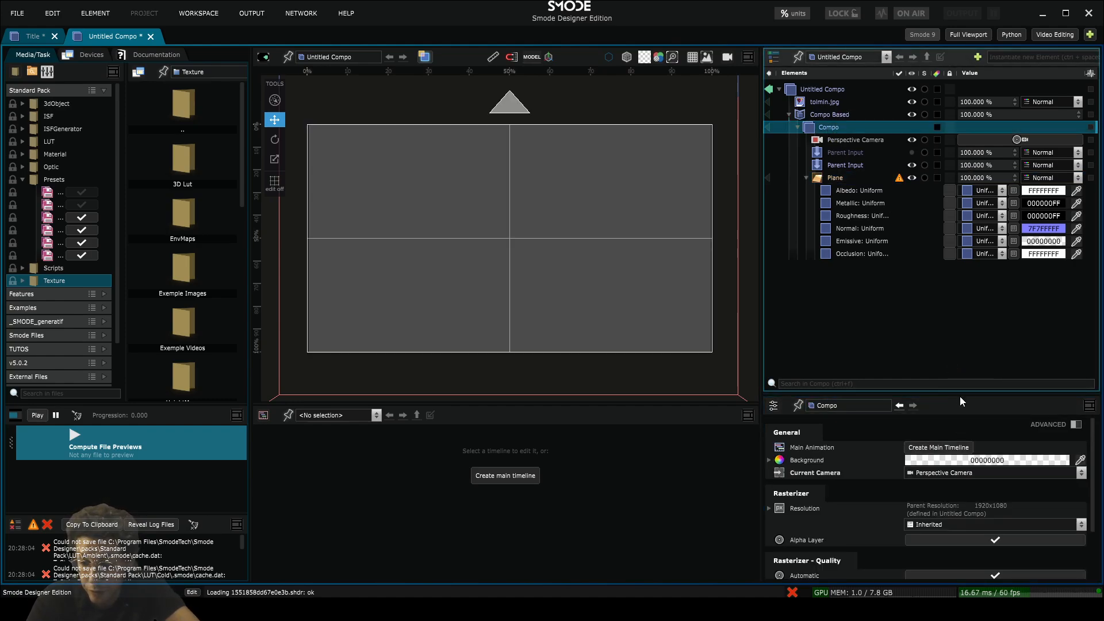
{"action": "left_click", "coordinate": [828, 177]}
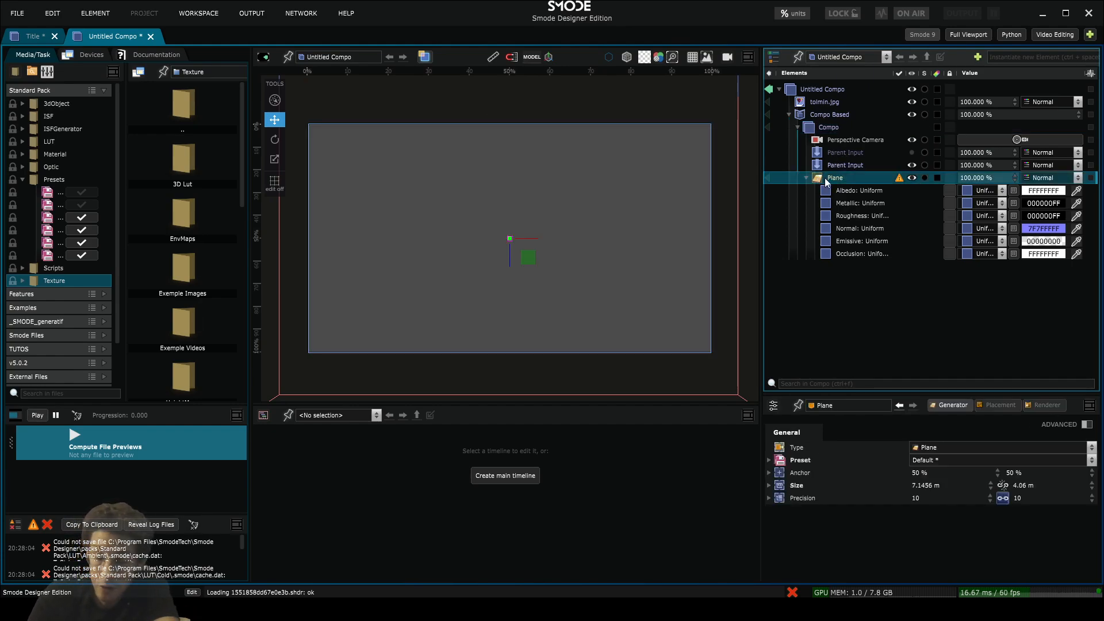
{"action": "left_click", "coordinate": [807, 178]}
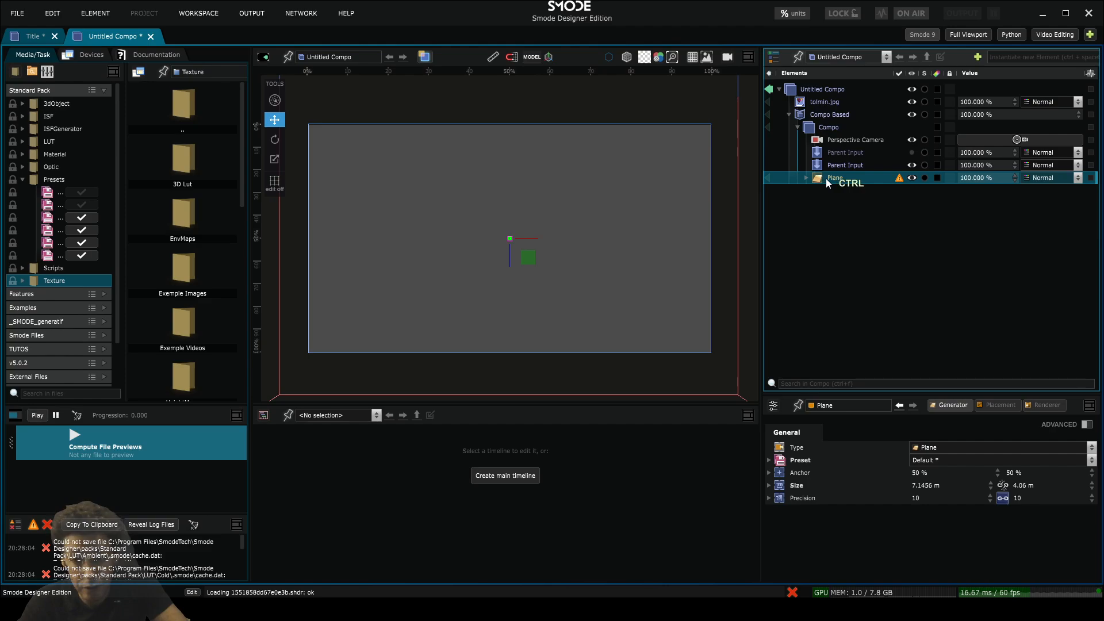
{"action": "key", "text": "ctrl+shift+a"}
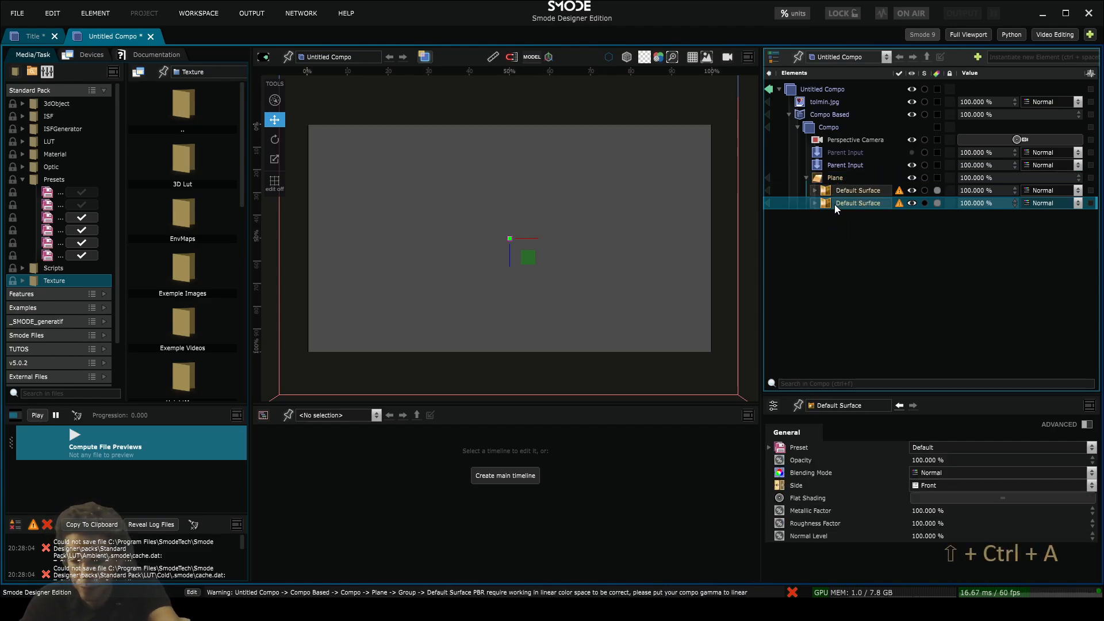
{"action": "key", "text": "Delete"}
{"action": "key", "text": "Return"}
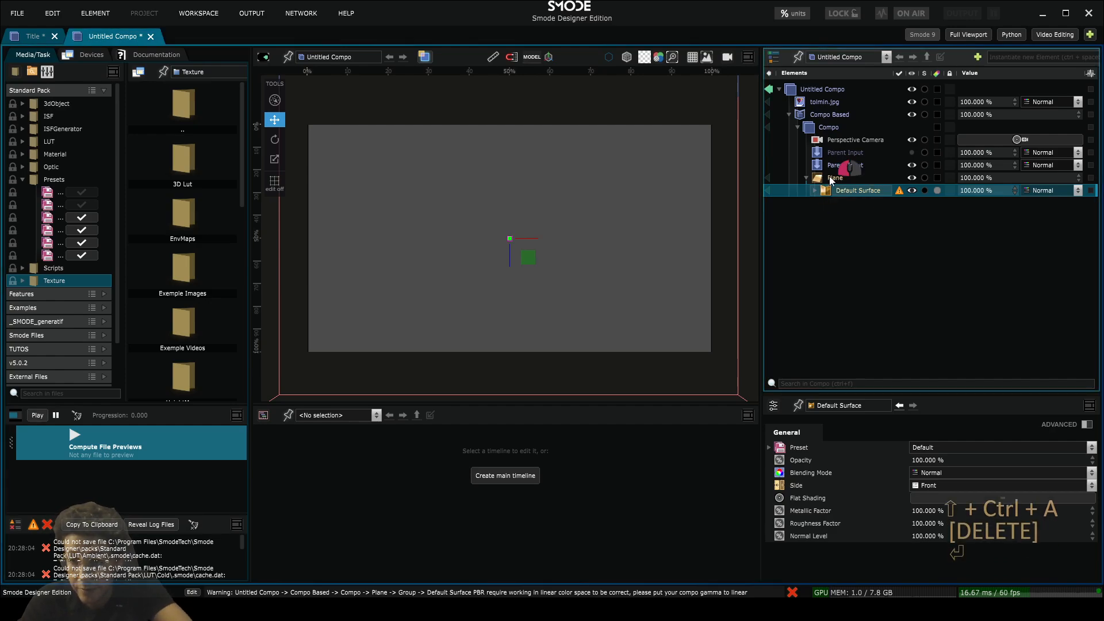
- Add a Sprite Points renderer to the plane alongside its Default Surface
{"action": "right_click", "coordinate": [829, 179]}
{"action": "mouse_move", "coordinate": [746, 297]}
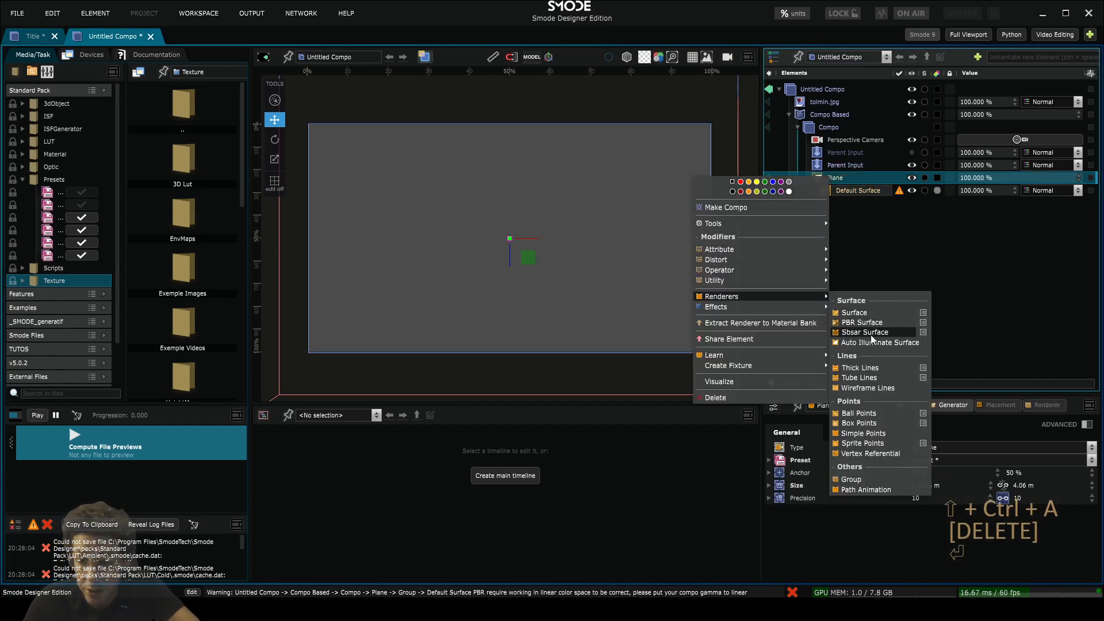
{"action": "left_click", "coordinate": [863, 443]}
- Hide the plane with the sprite points and add another 3D Plane layer to the inner Compo
{"action": "left_click", "coordinate": [818, 179]}
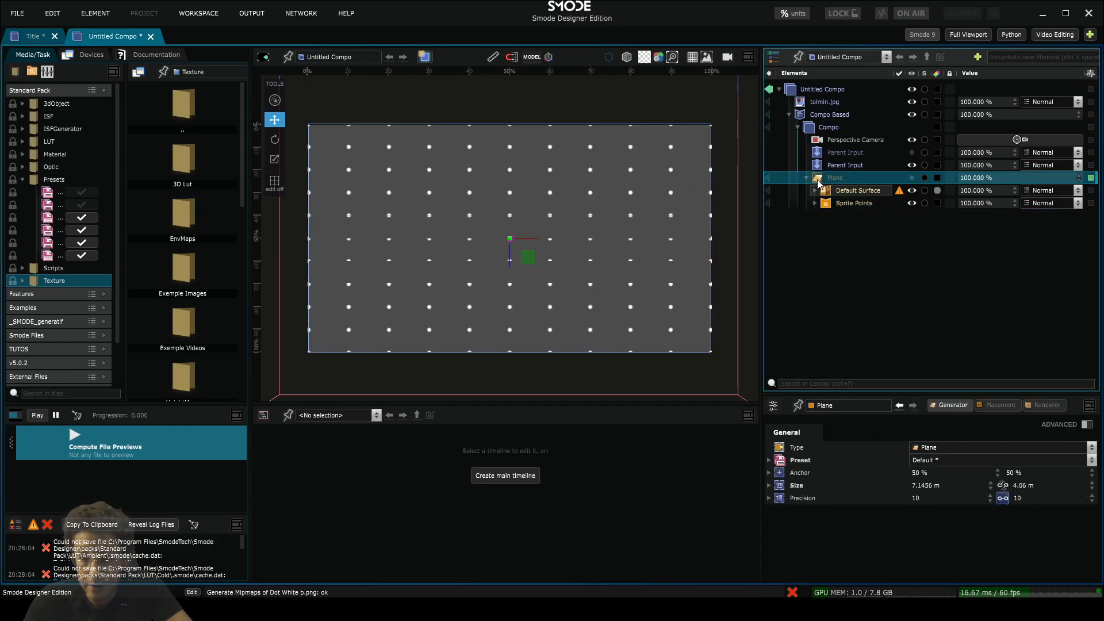
{"action": "key", "text": "space"}
{"action": "left_click", "coordinate": [816, 127]}
{"action": "right_click", "coordinate": [813, 126]}
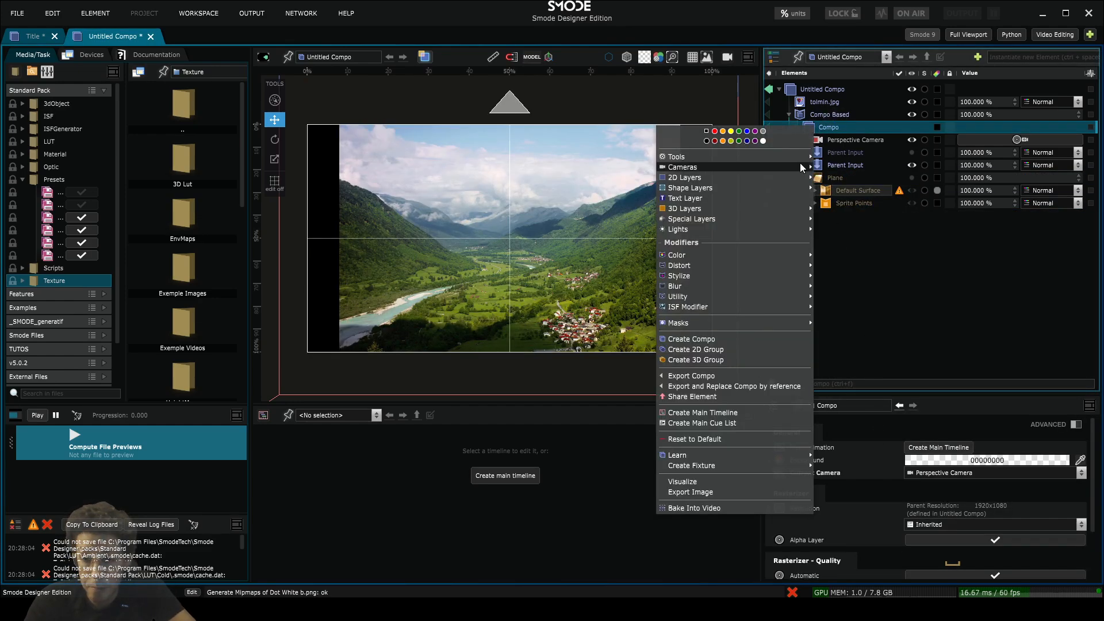
{"action": "mouse_move", "coordinate": [760, 211]}
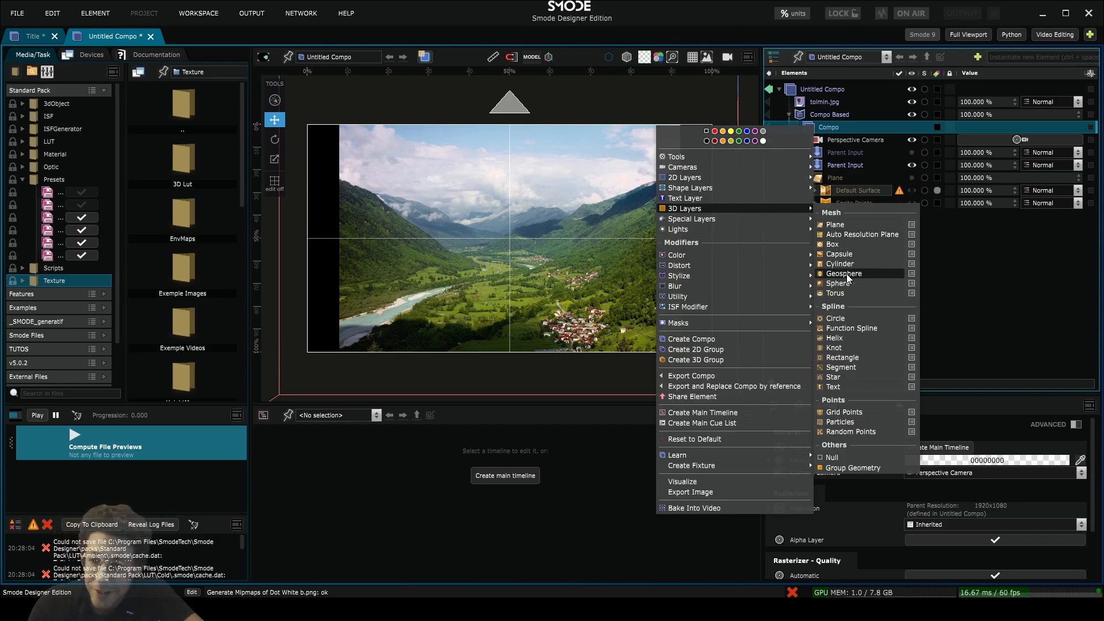
{"action": "left_click", "coordinate": [846, 225]}
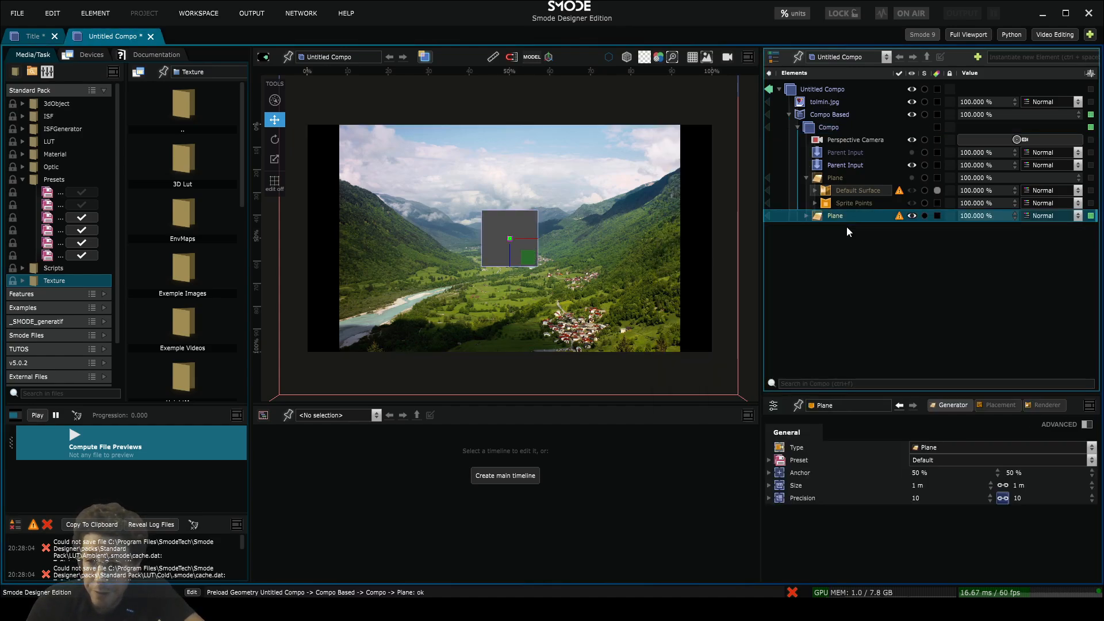
- Add a Sprite Points renderer directly to the new plane
{"action": "left_click", "coordinate": [808, 215]}
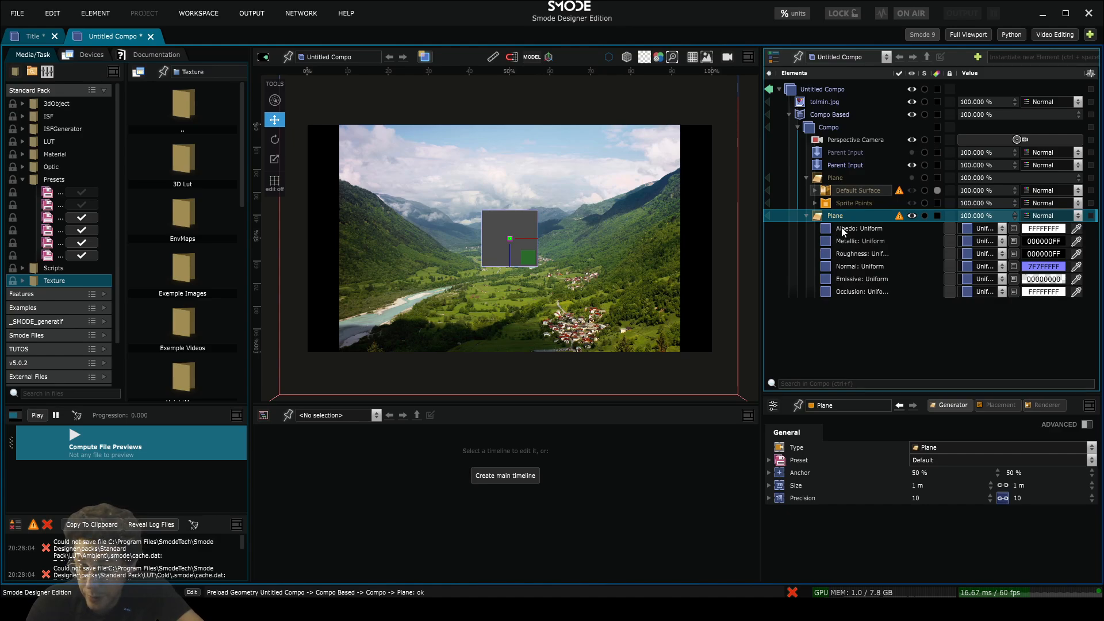
{"action": "left_click", "coordinate": [807, 216]}
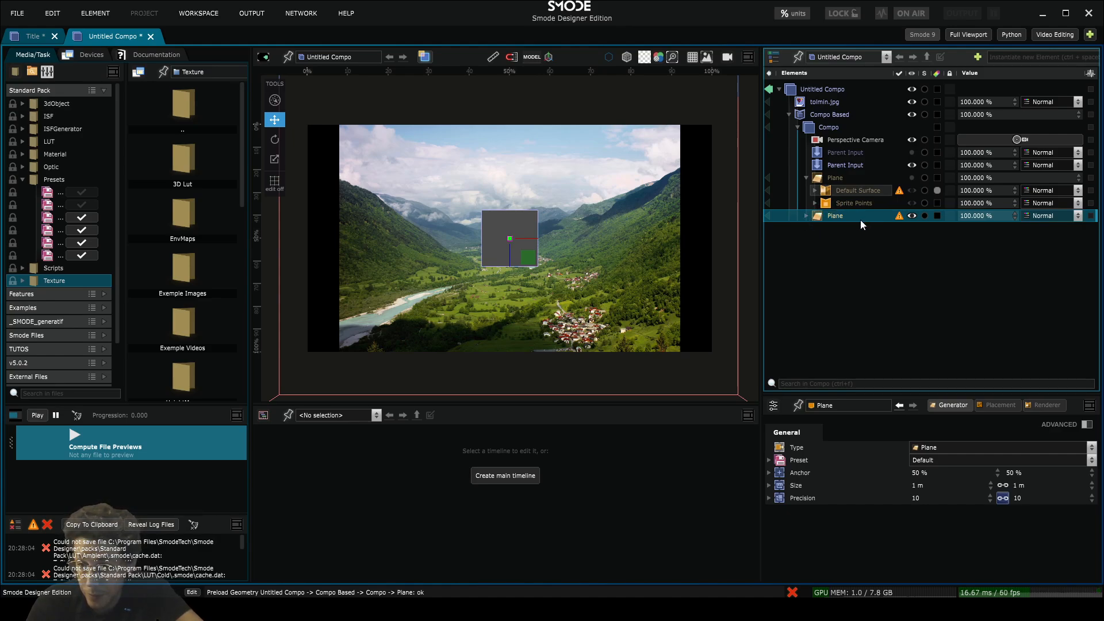
{"action": "right_click", "coordinate": [821, 214]}
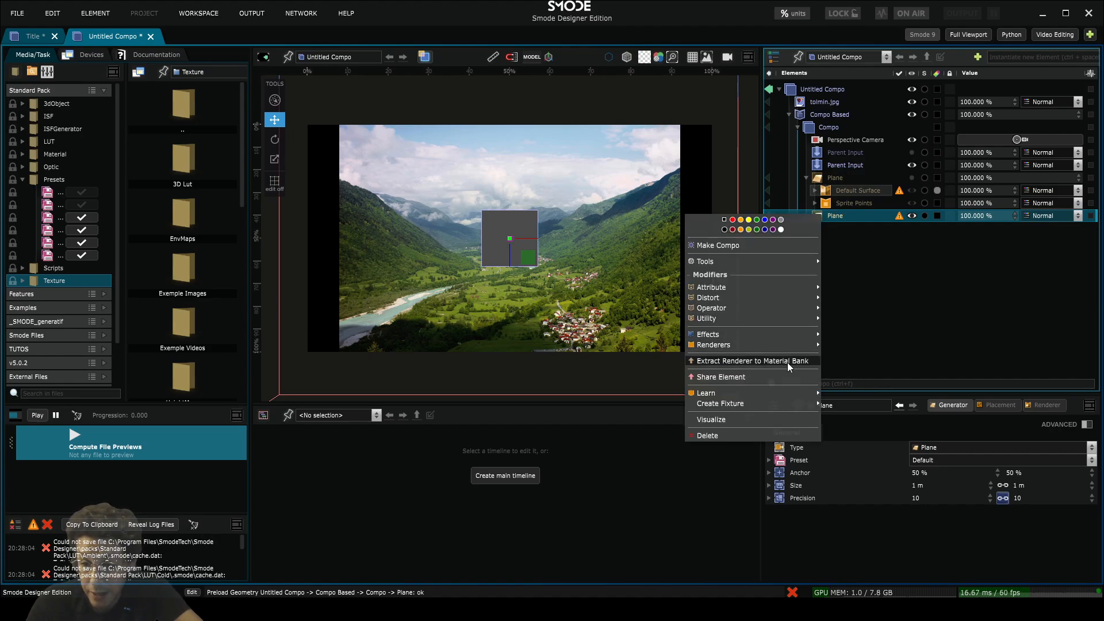
{"action": "mouse_move", "coordinate": [786, 345]}
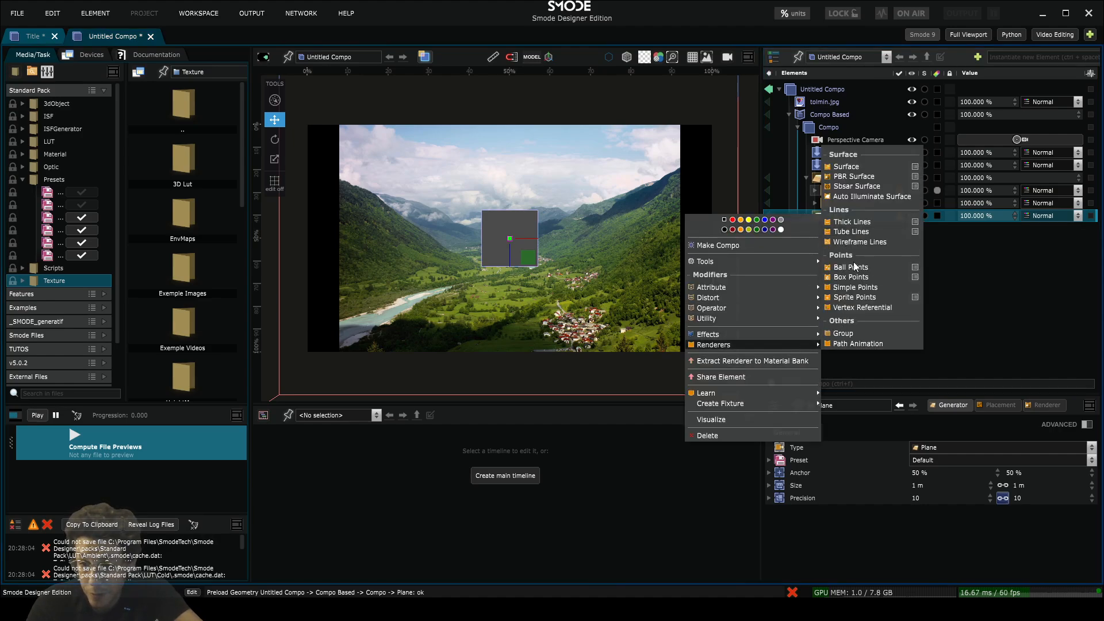
{"action": "left_click", "coordinate": [857, 297]}
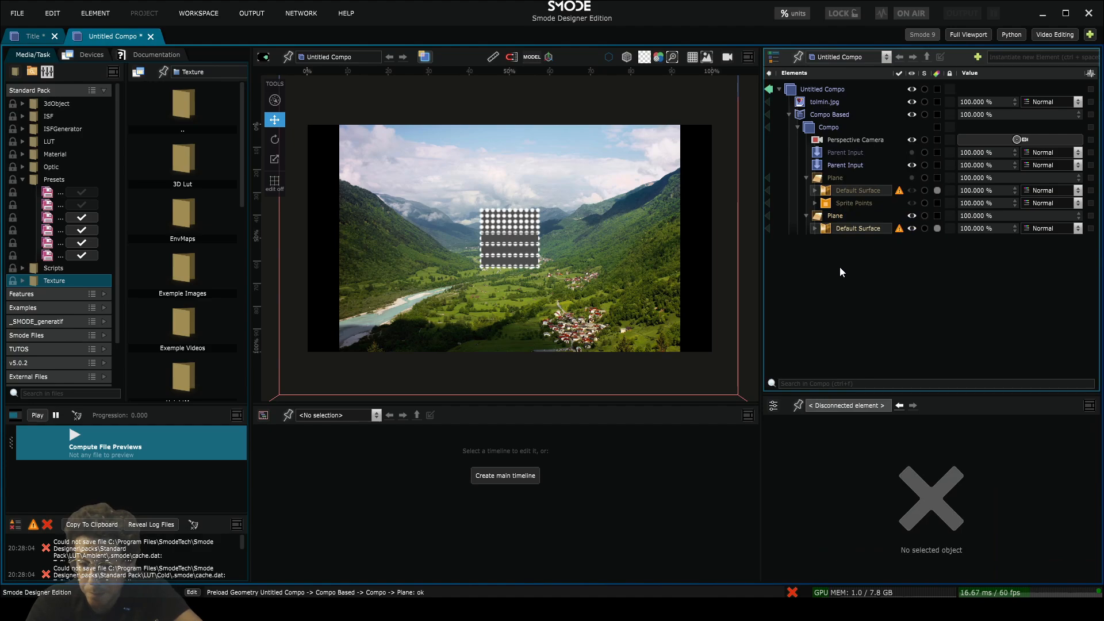
- Delete the newly added plane and make the original plane visible again
{"action": "left_click", "coordinate": [832, 229]}
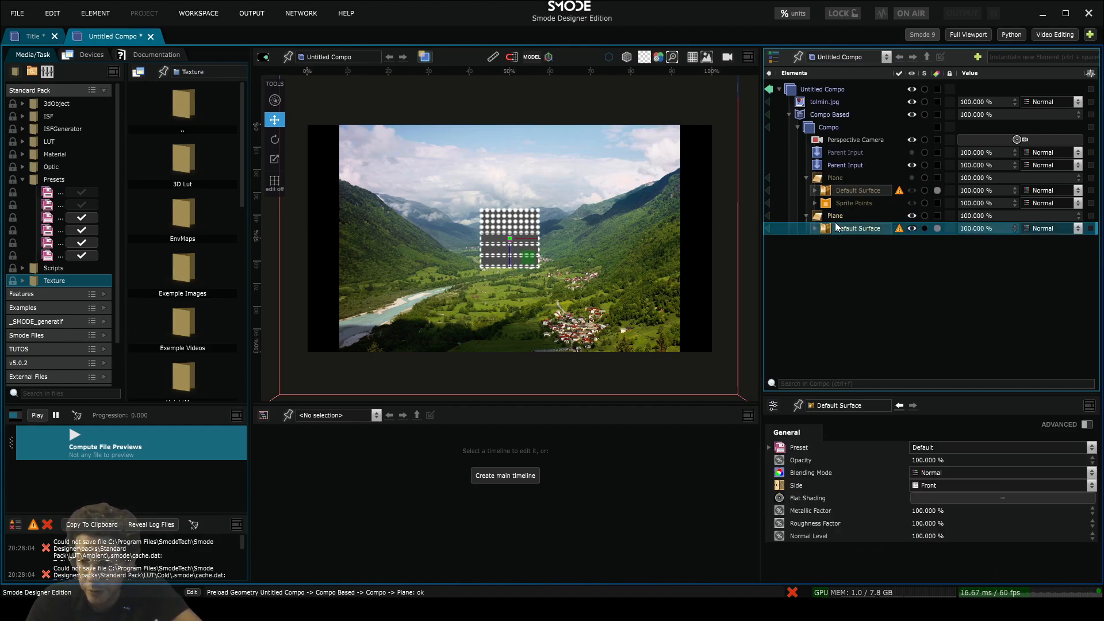
{"action": "left_click", "coordinate": [834, 217]}
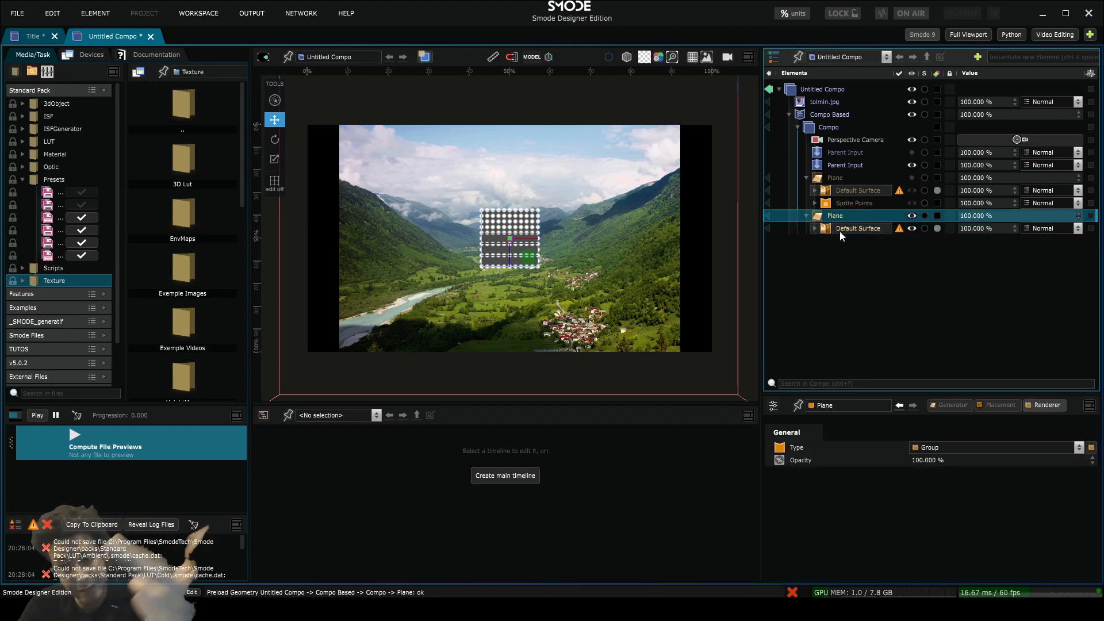
{"action": "key", "text": "Delete"}
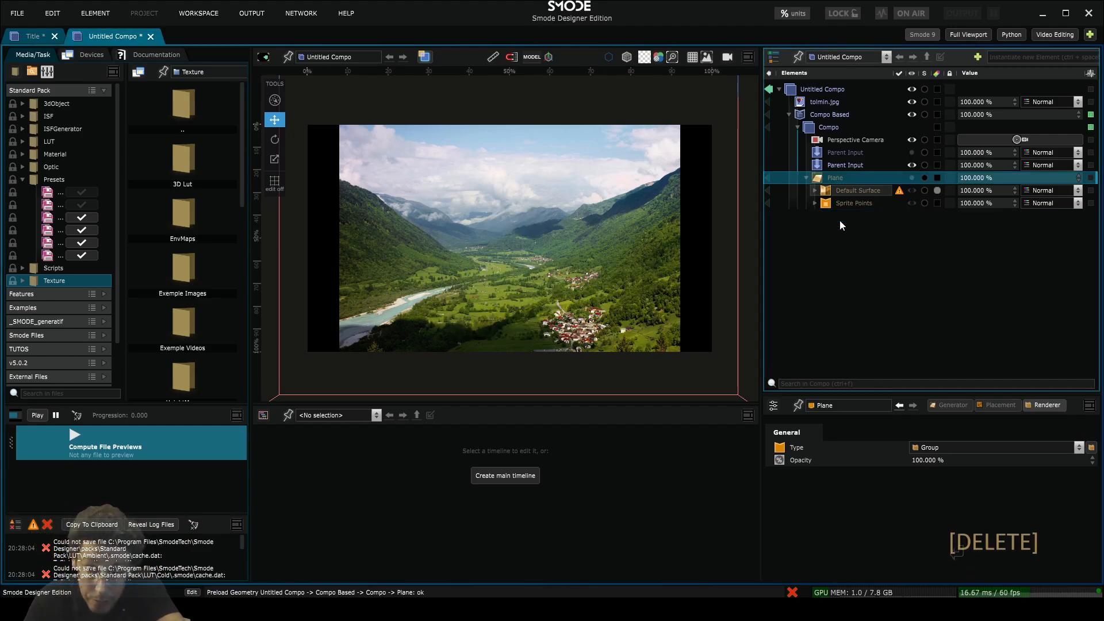
{"action": "key", "text": "space"}
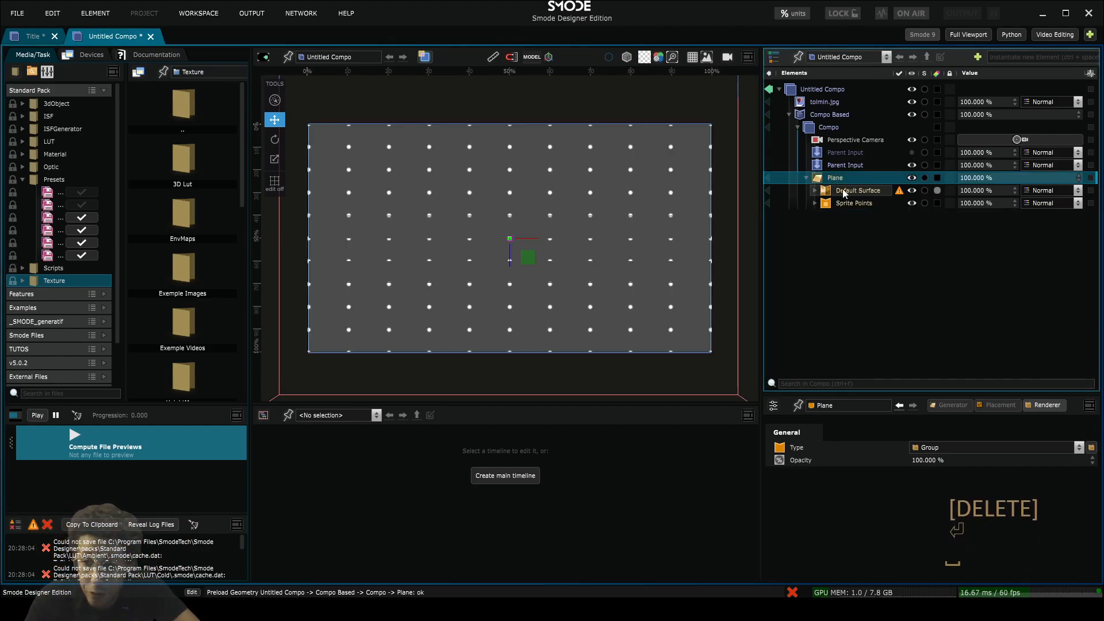
- Delete the Default Surface renderer from the plane, keeping only its Sprite Points
{"action": "left_click", "coordinate": [843, 191]}
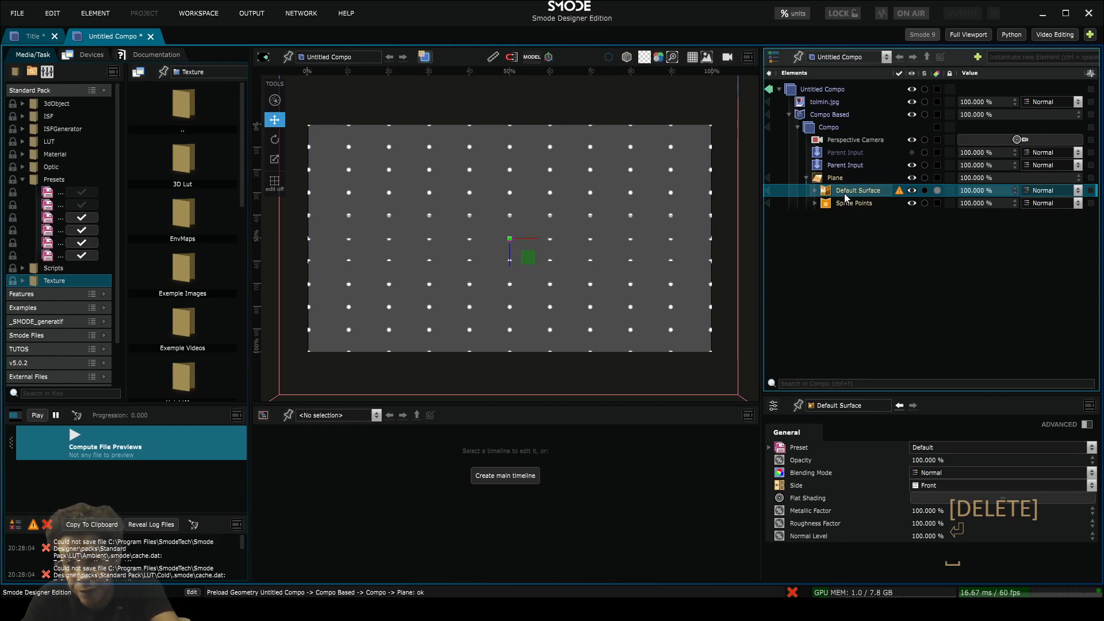
{"action": "key", "text": "Delete"}
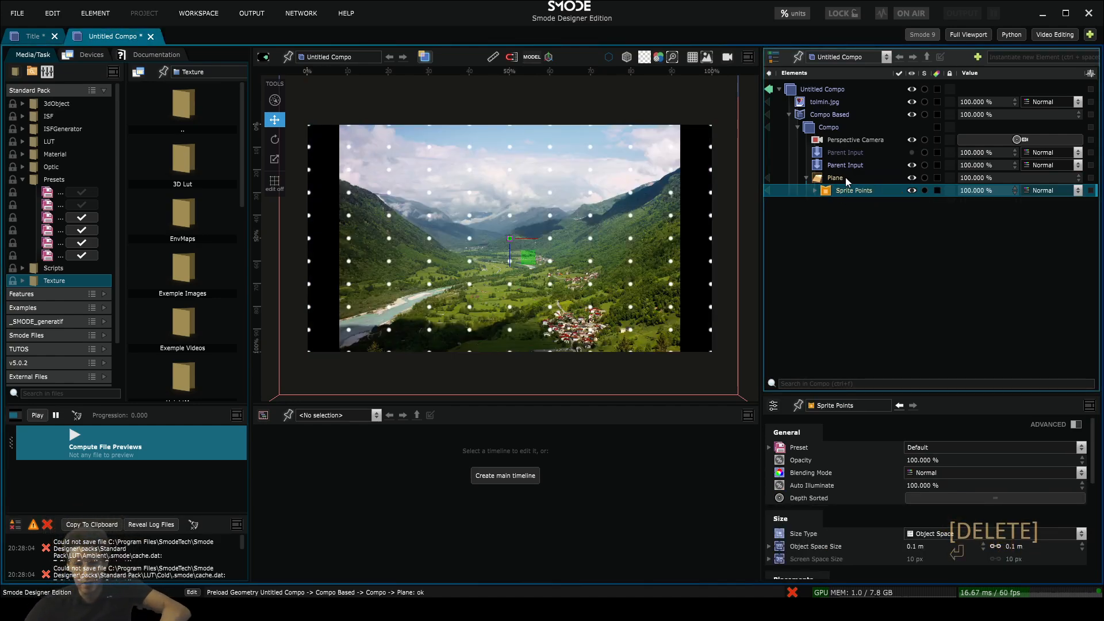
- Raise the plane's generator precision to 71 in both directions and unlink the two precision values
{"action": "left_click", "coordinate": [833, 178]}
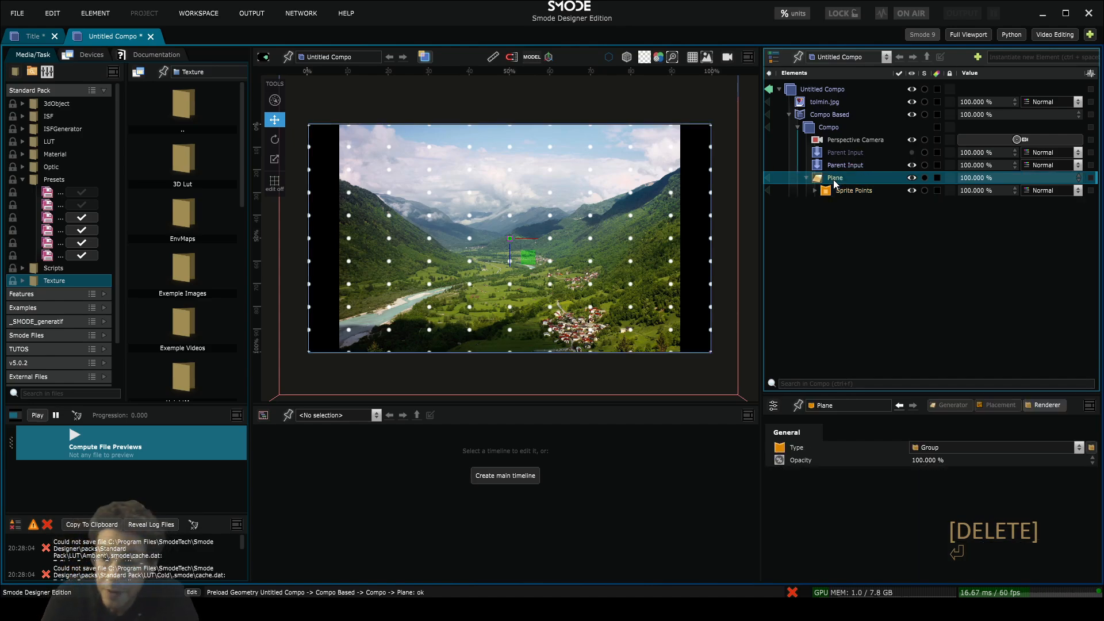
{"action": "left_click", "coordinate": [960, 405]}
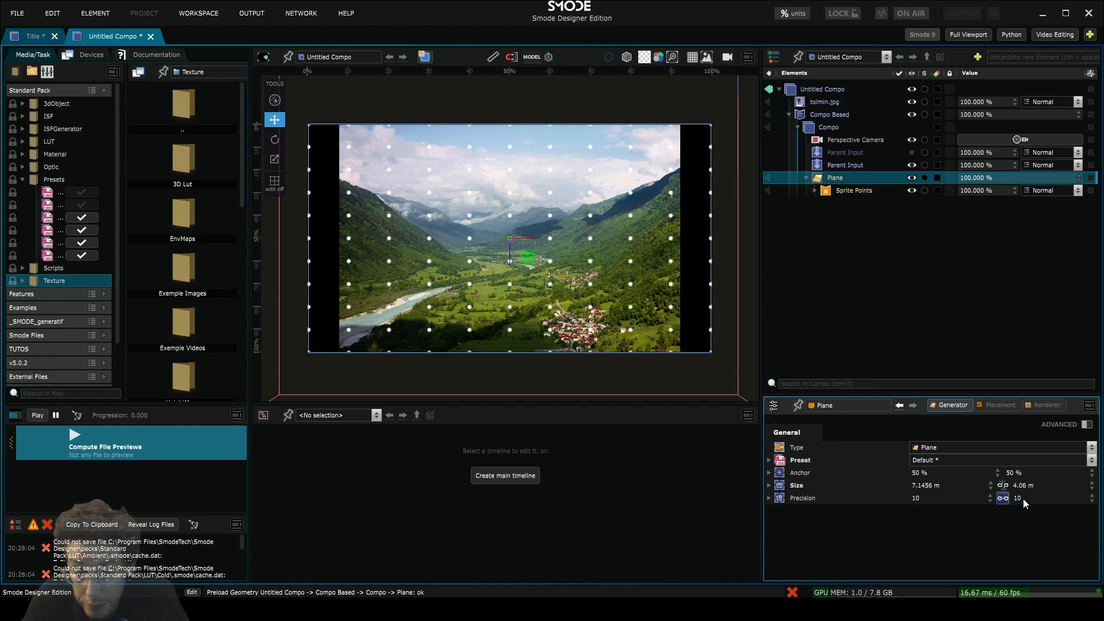
{"action": "left_click_drag", "start_coordinate": [1025, 503], "coordinate": [1039, 452]}
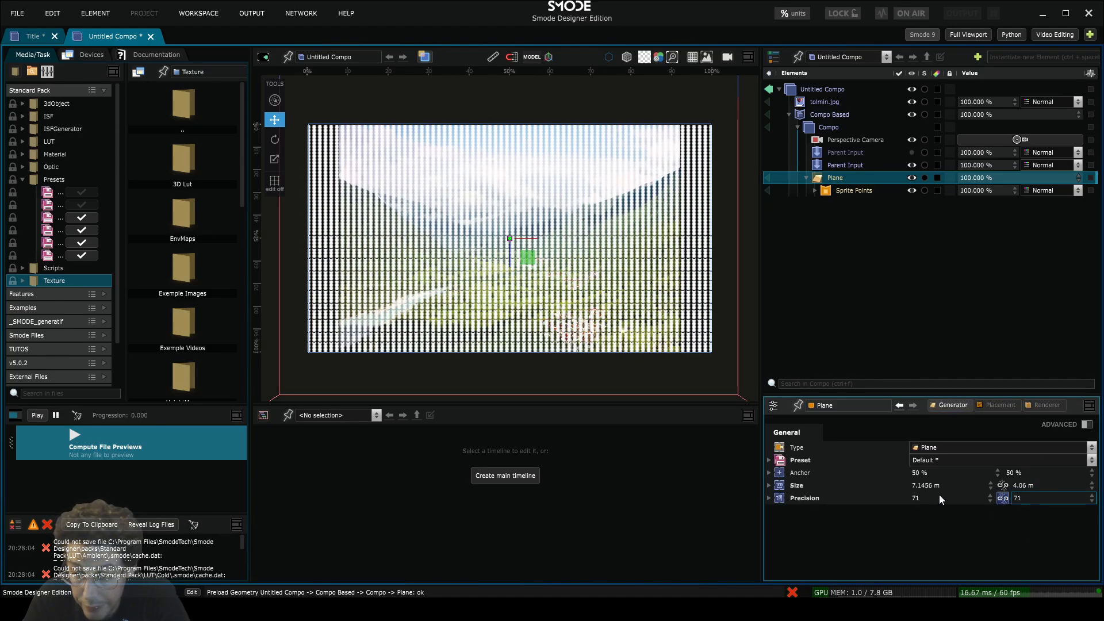
- Set the plane's horizontal precision to 127, keeping the vertical value at 71, and save the composition
{"action": "left_click_drag", "start_coordinate": [936, 501], "coordinate": [956, 481]}
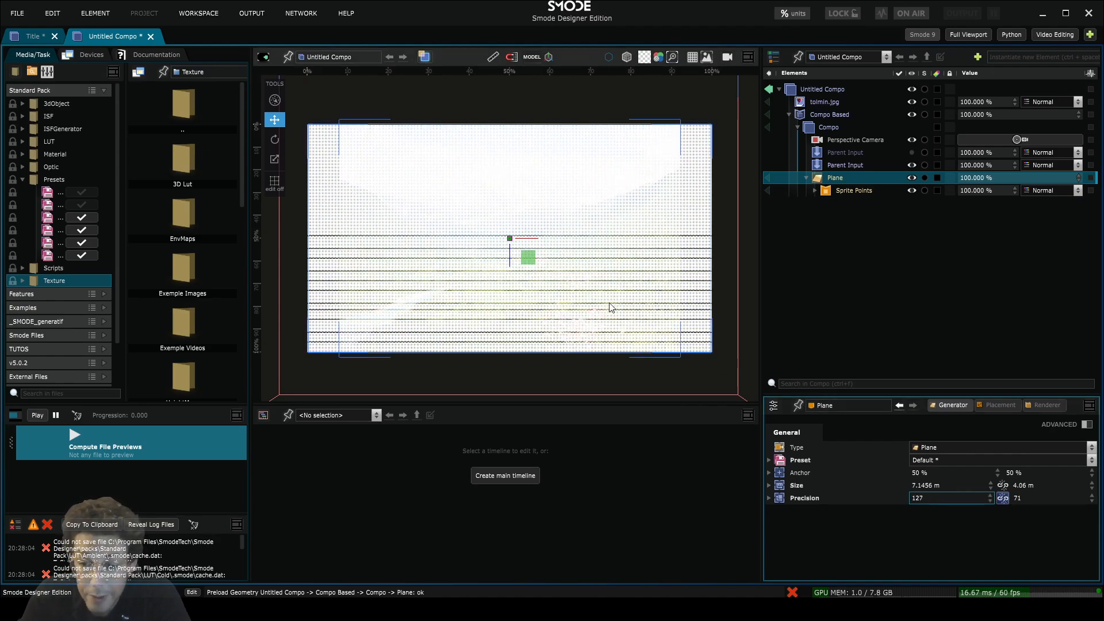
{"action": "scroll", "coordinate": [619, 324], "scroll_direction": "up", "scroll_amount": 1}
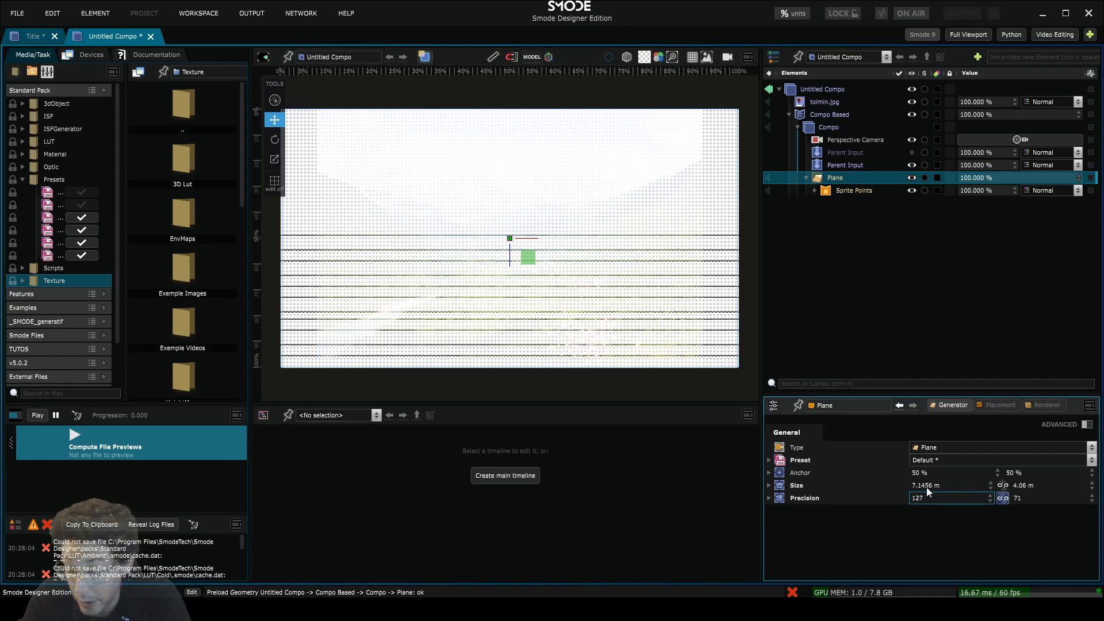
{"action": "key", "text": "ctrl+s"}
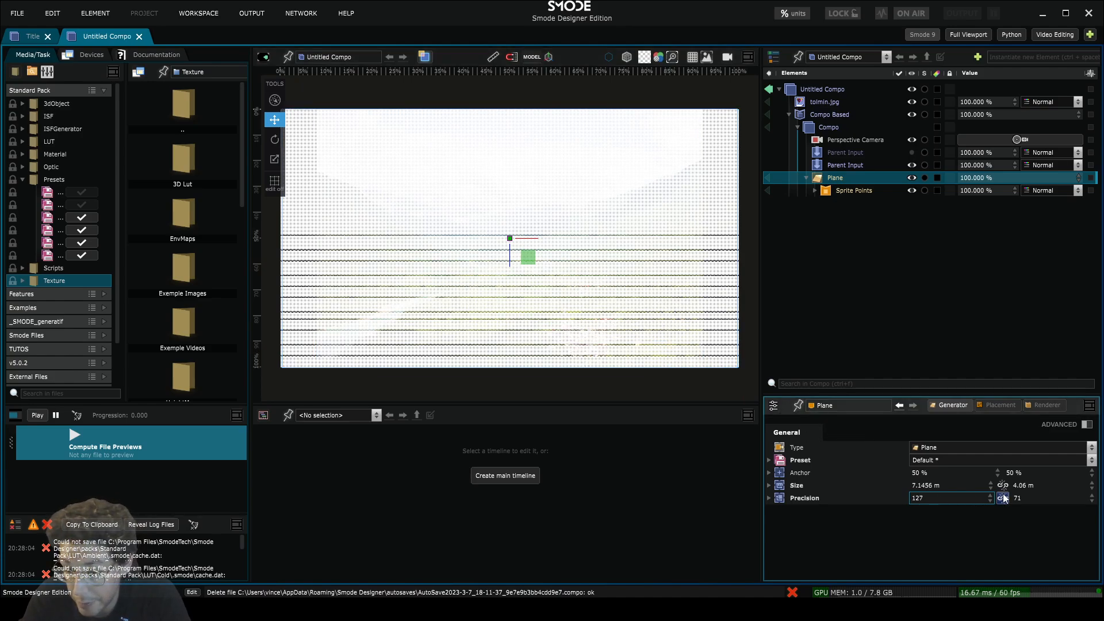
- Examine the dot rows up close alongside the Object Space Size setting of the Sprite Points
{"action": "scroll", "coordinate": [569, 320], "scroll_direction": "up", "scroll_amount": 15}
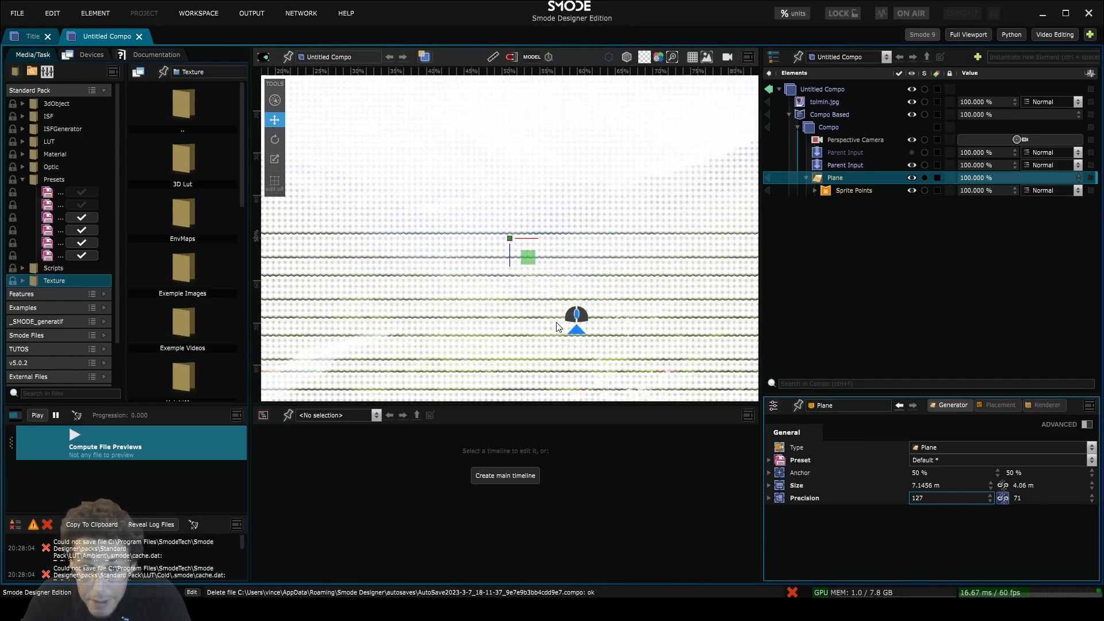
{"action": "scroll", "coordinate": [529, 237], "scroll_direction": "up", "scroll_amount": 3}
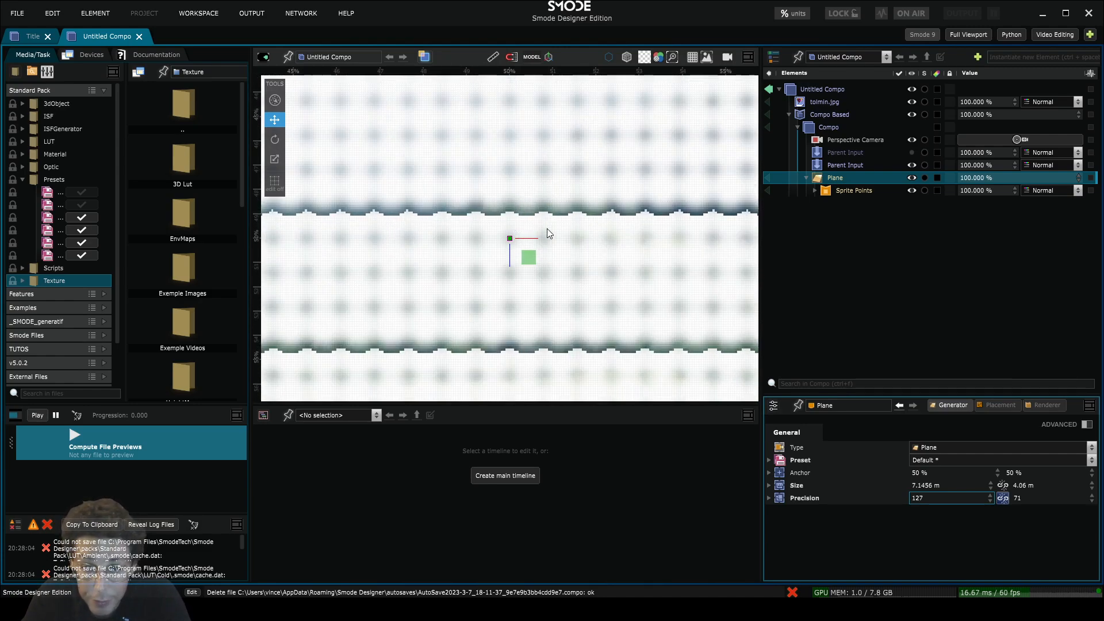
{"action": "scroll", "coordinate": [512, 228], "scroll_direction": "down", "scroll_amount": 10}
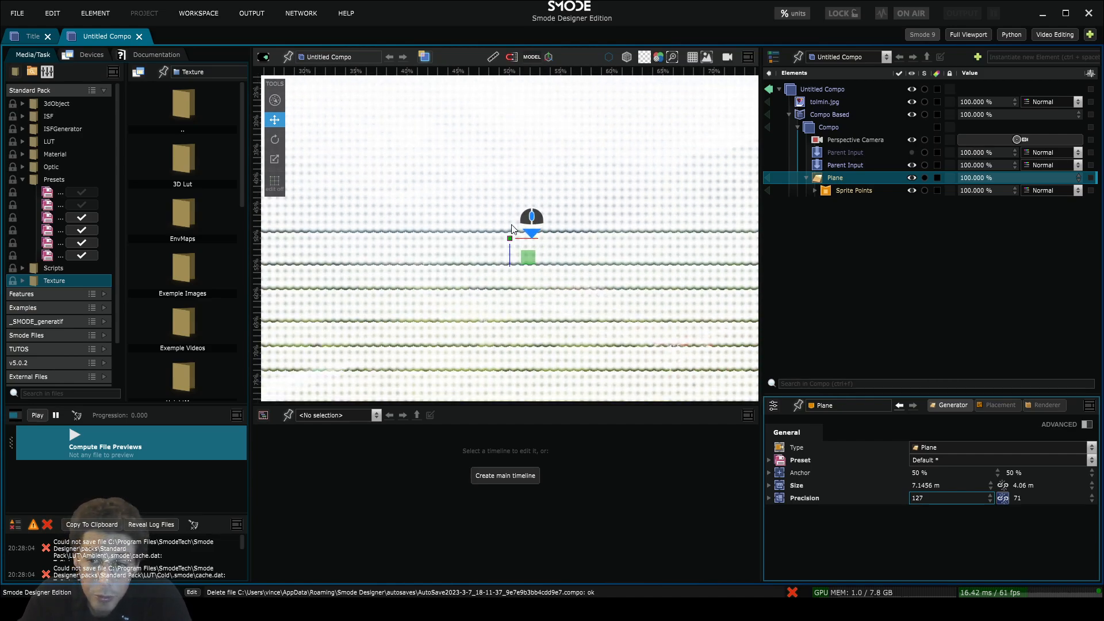
{"action": "left_click", "coordinate": [837, 190]}
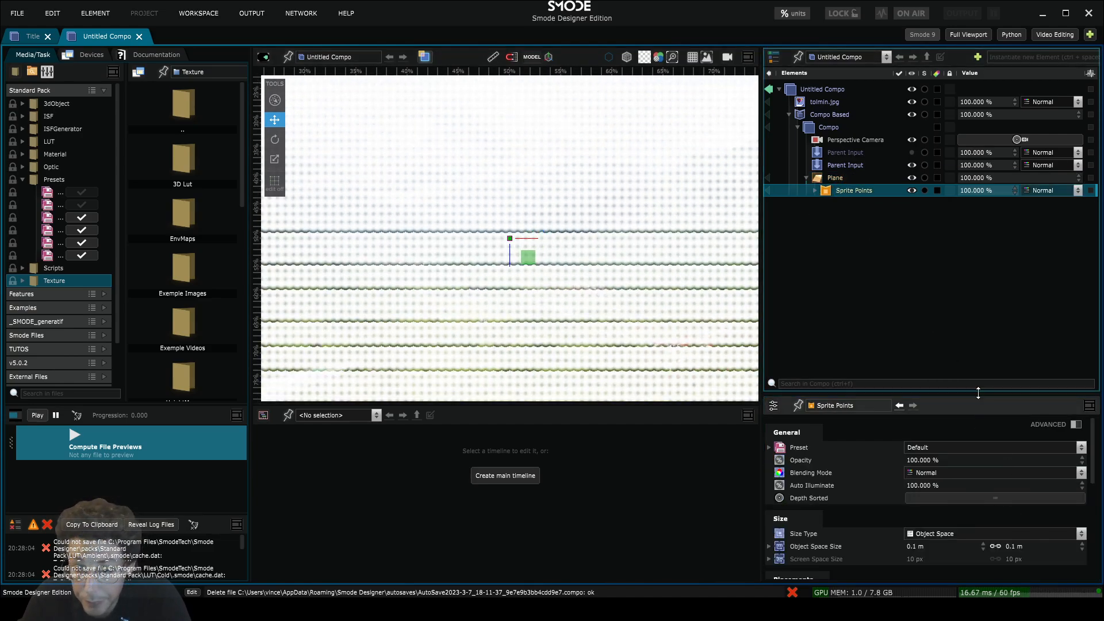
{"action": "left_click_drag", "start_coordinate": [978, 393], "coordinate": [979, 318]}
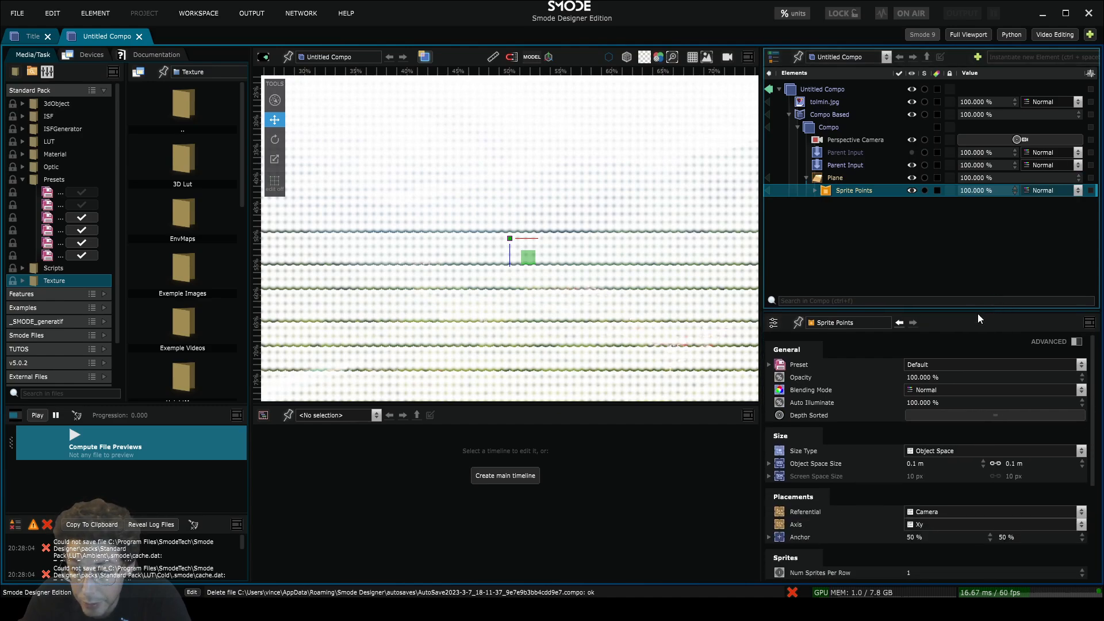
{"action": "left_click_drag", "start_coordinate": [1022, 462], "coordinate": [1022, 463]}
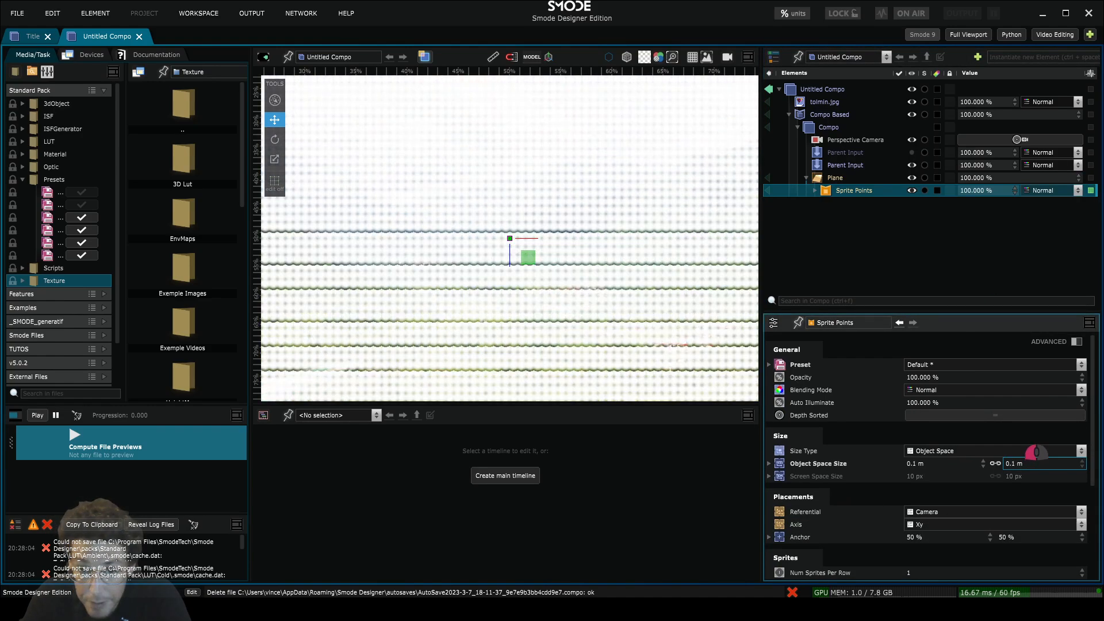
{"action": "scroll", "coordinate": [524, 253], "scroll_direction": "up", "scroll_amount": 5}
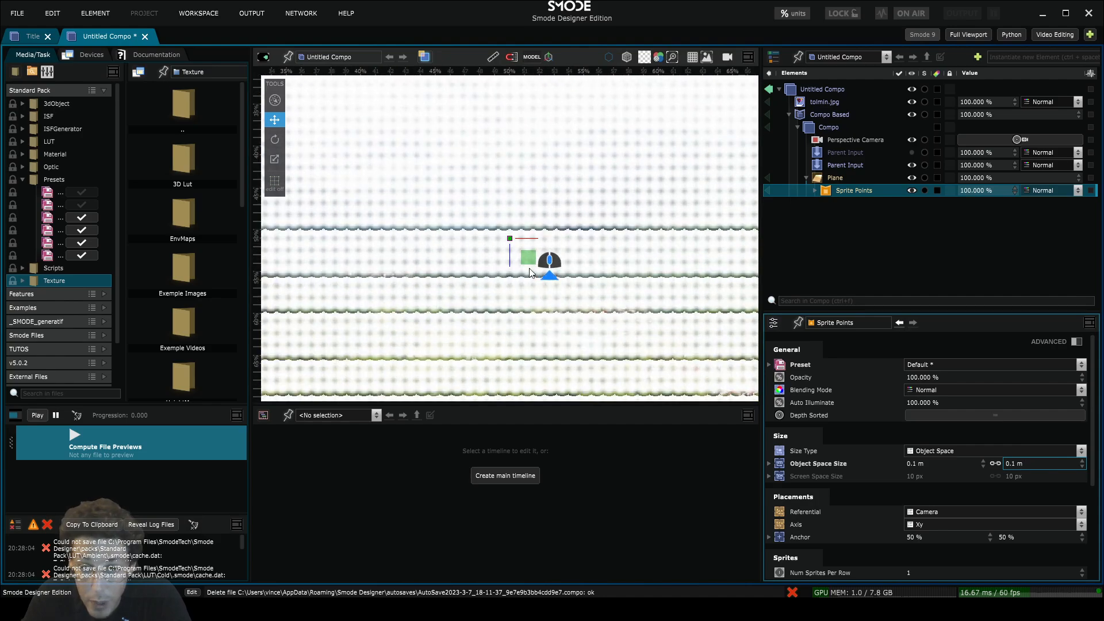
{"action": "scroll", "coordinate": [524, 216], "scroll_direction": "up", "scroll_amount": 5}
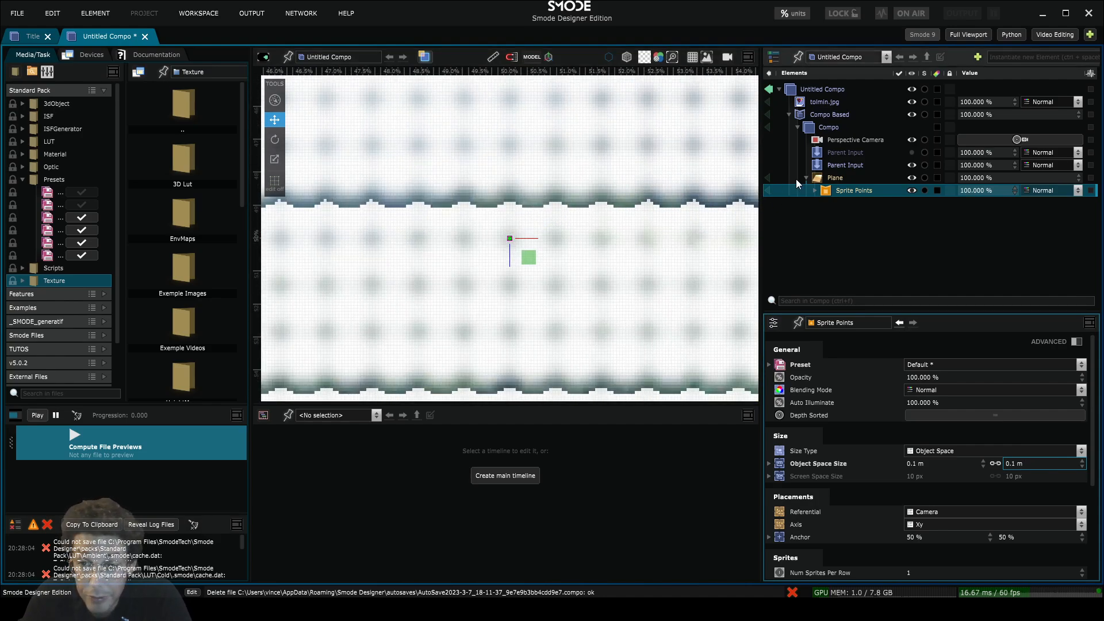
- View the Sprite Points' Dot White b.png texture on its own against a black background and return to the composition
{"action": "left_click", "coordinate": [815, 191]}
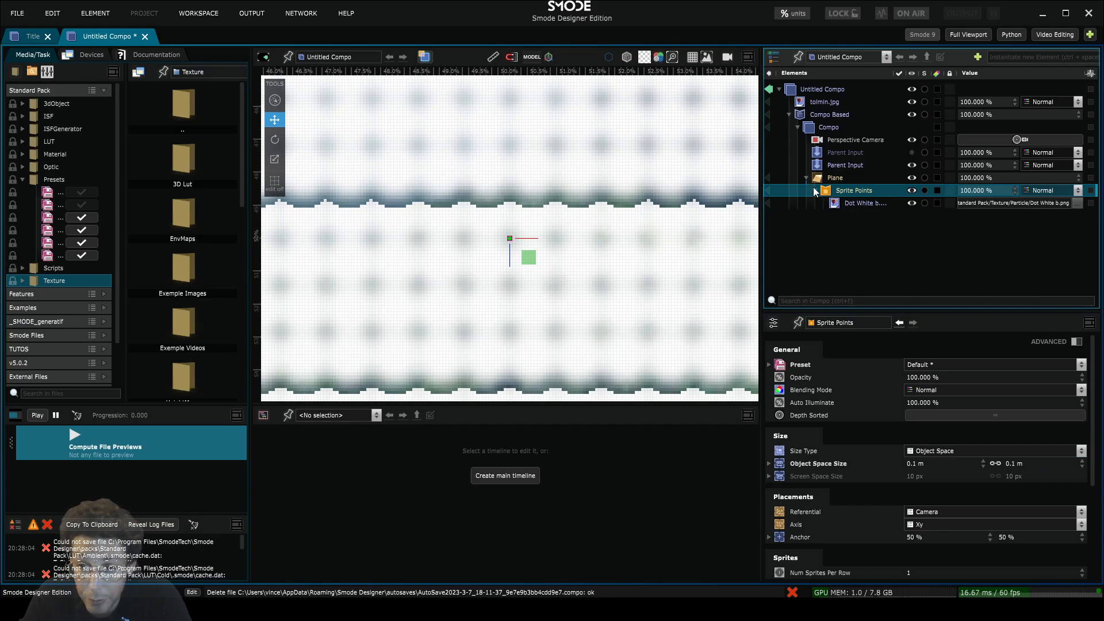
{"action": "left_click", "coordinate": [768, 203]}
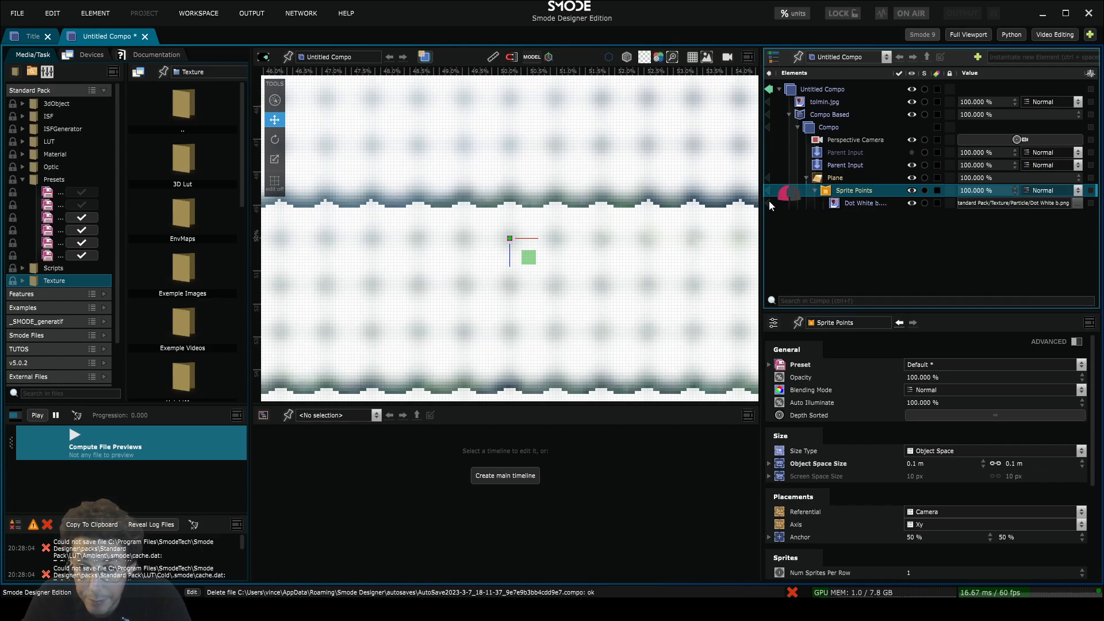
{"action": "left_click", "coordinate": [659, 58]}
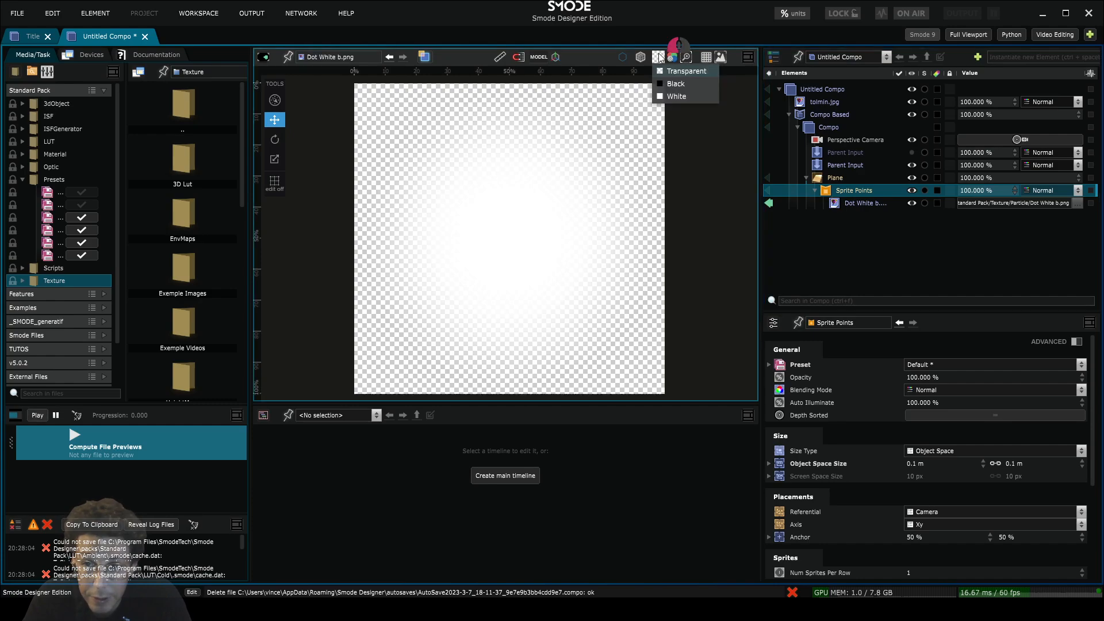
{"action": "left_click", "coordinate": [667, 84]}
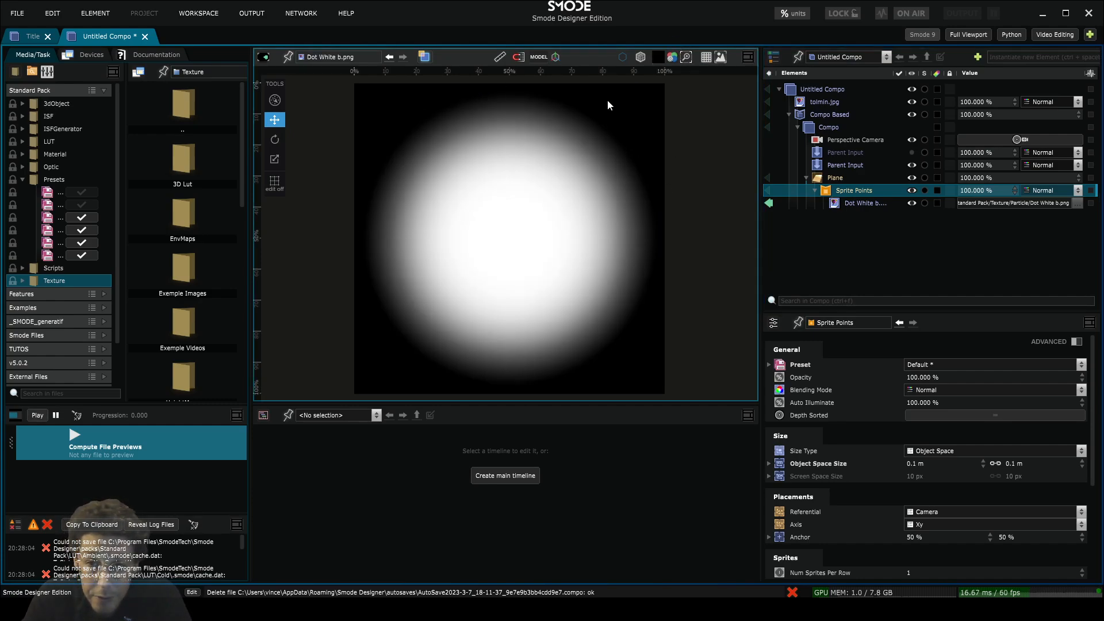
{"action": "left_click", "coordinate": [764, 202]}
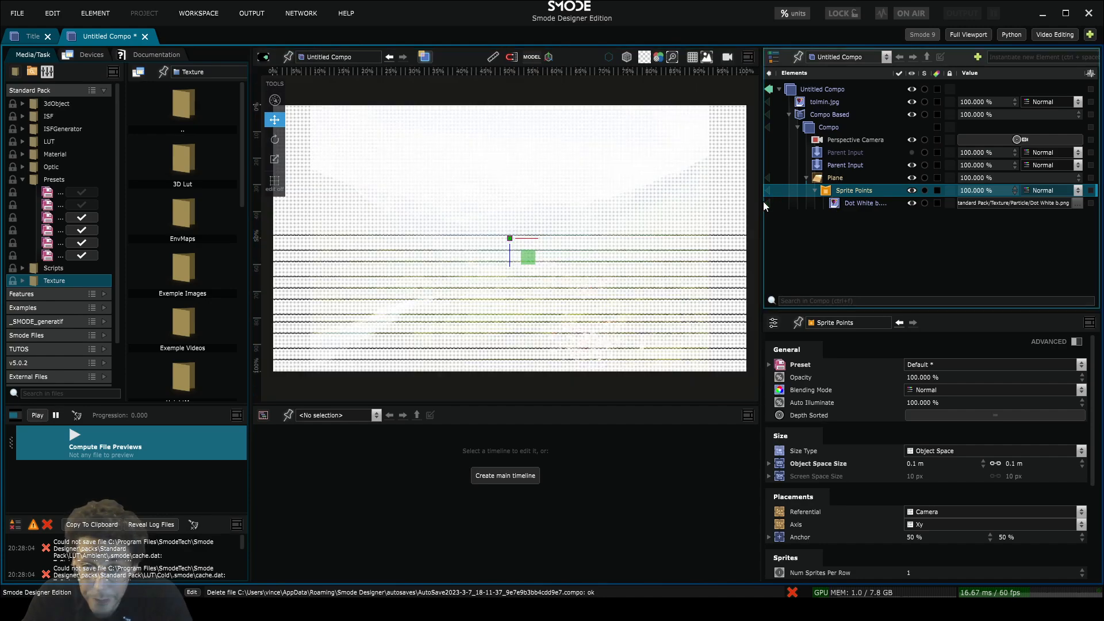
- Try Depth Sorted on the Sprite Points and turn it off again
{"action": "scroll", "coordinate": [545, 299], "scroll_direction": "up", "scroll_amount": 8}
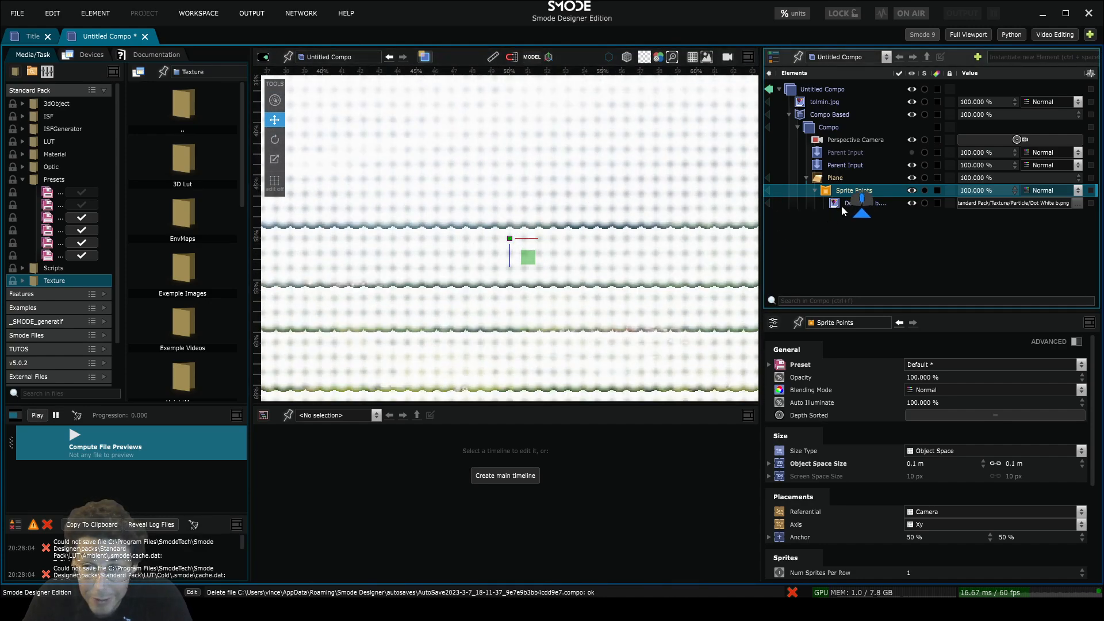
{"action": "left_click", "coordinate": [815, 189]}
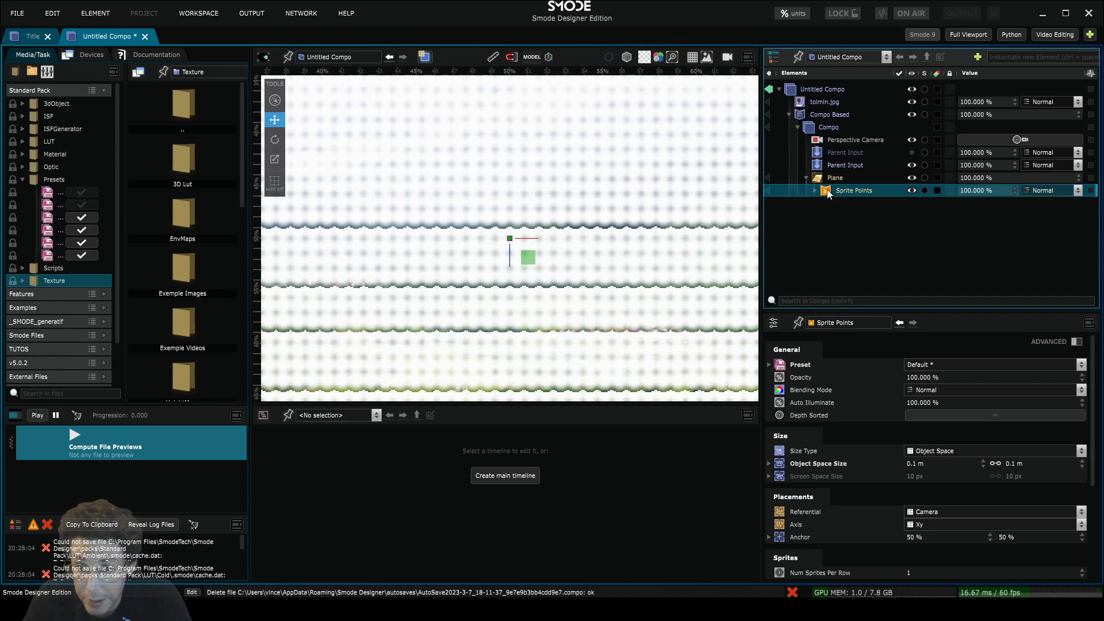
{"action": "left_click_drag", "start_coordinate": [905, 310], "coordinate": [896, 222]}
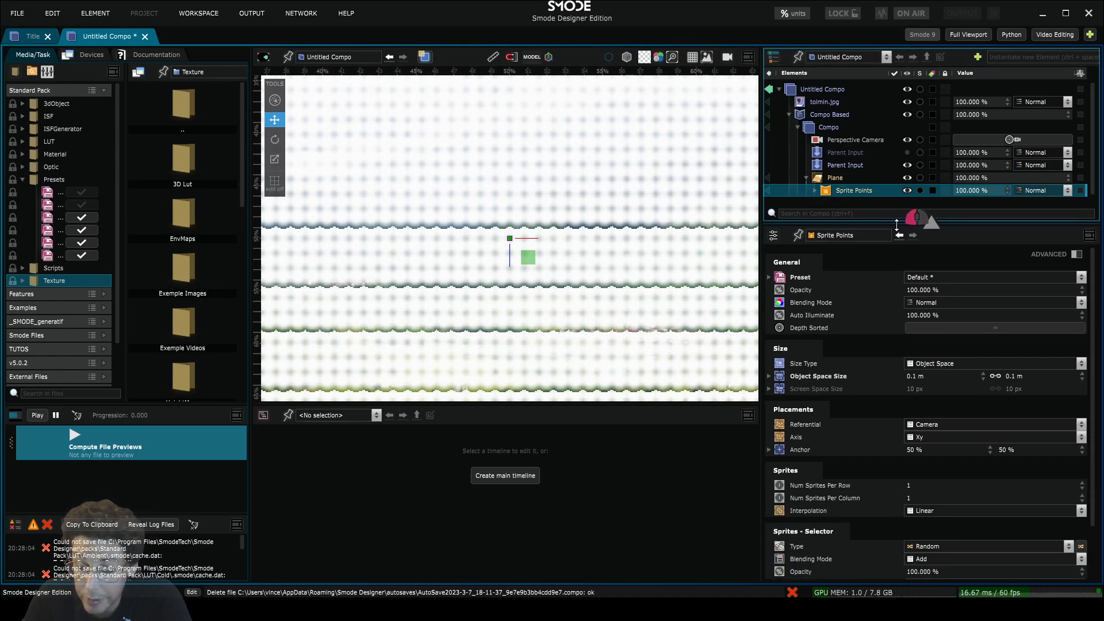
{"action": "left_click", "coordinate": [940, 326]}
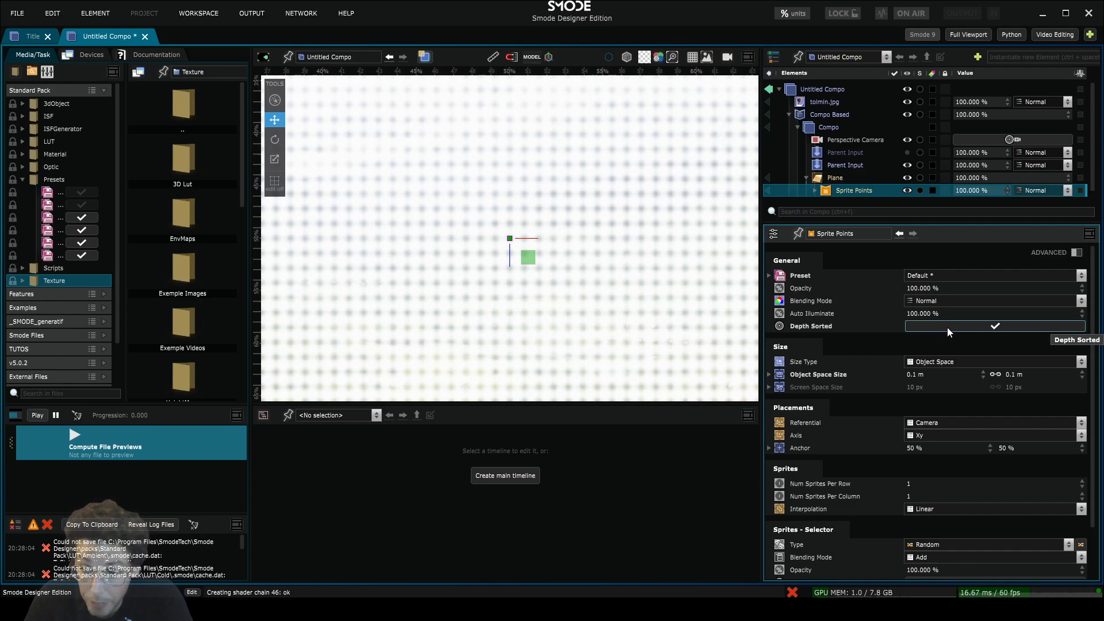
{"action": "left_click", "coordinate": [952, 327]}
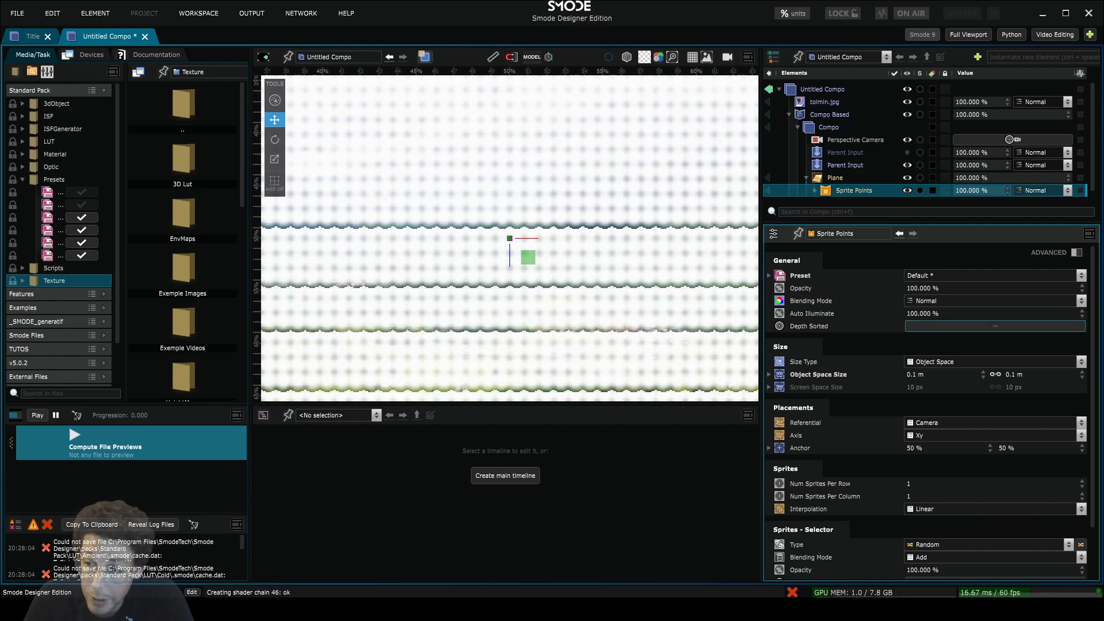
- Turn off Test and Write in the advanced Depth Buffer settings of the Sprite Points, and hide the advanced settings
{"action": "left_click", "coordinate": [1077, 253]}
{"action": "scroll", "coordinate": [1003, 375], "scroll_direction": "down", "scroll_amount": 2}
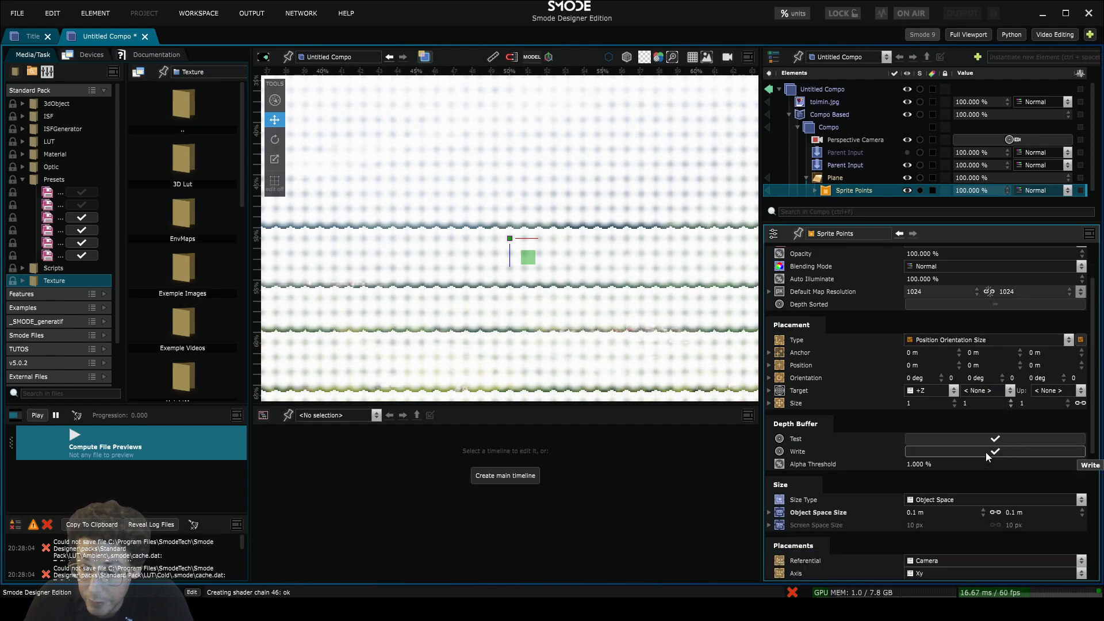
{"action": "left_click", "coordinate": [985, 451]}
{"action": "left_click", "coordinate": [991, 438]}
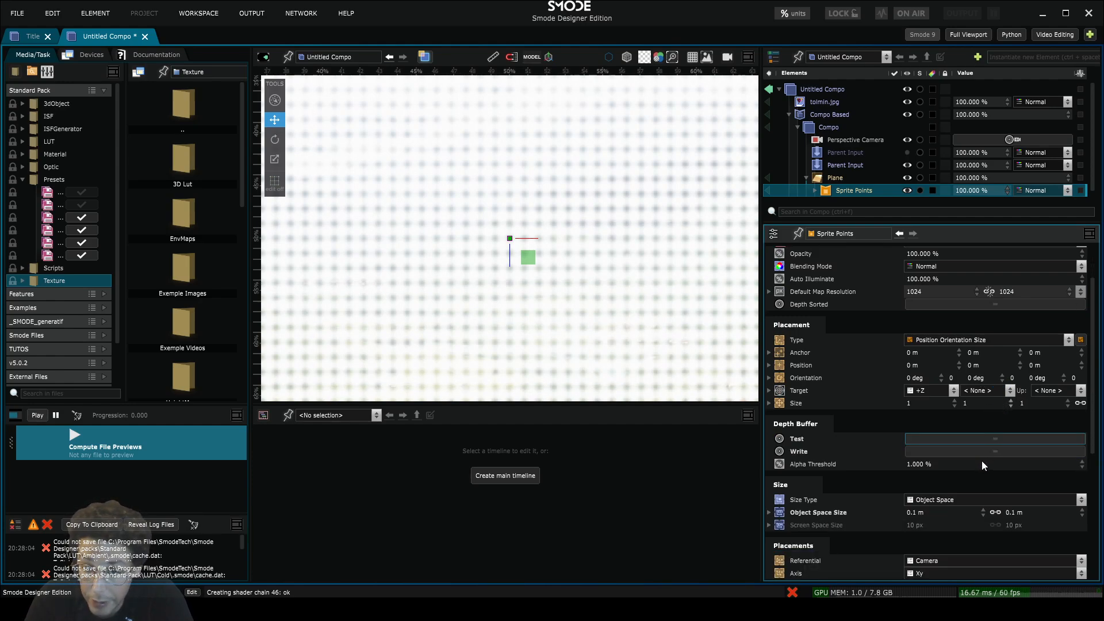
{"action": "scroll", "coordinate": [565, 239], "scroll_direction": "down", "scroll_amount": 10}
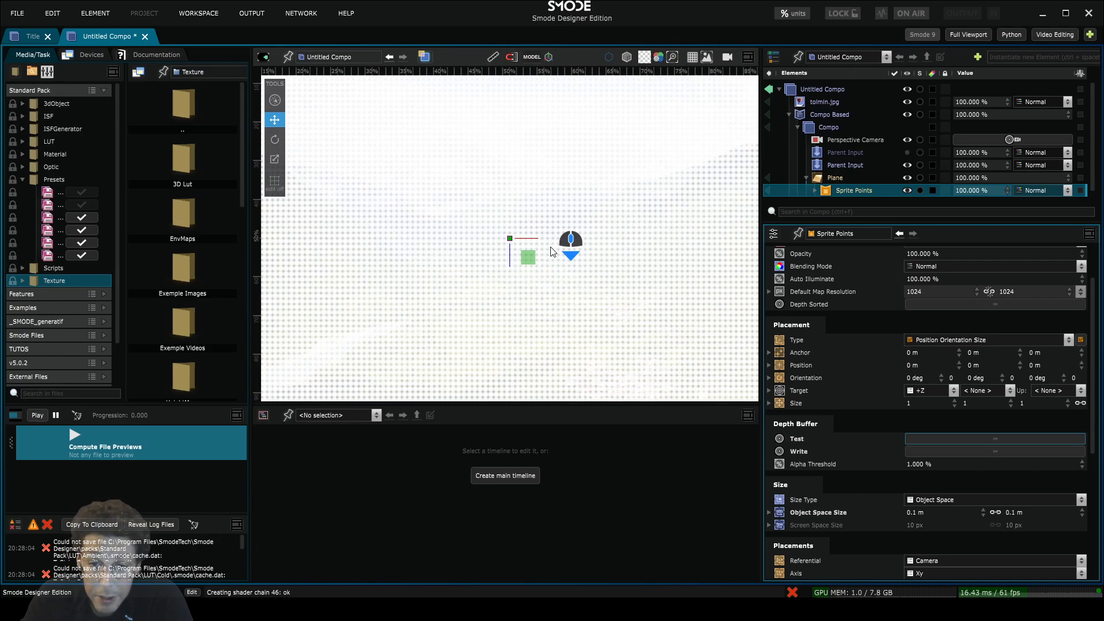
{"action": "scroll", "coordinate": [550, 253], "scroll_direction": "down", "scroll_amount": 2}
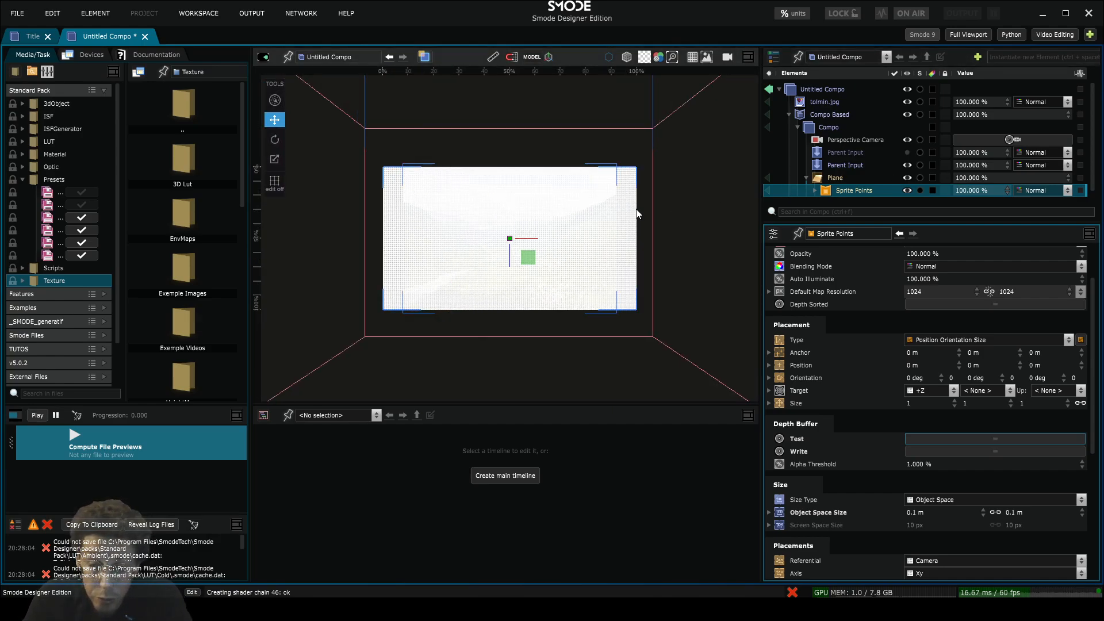
{"action": "scroll", "coordinate": [541, 260], "scroll_direction": "up", "scroll_amount": 3}
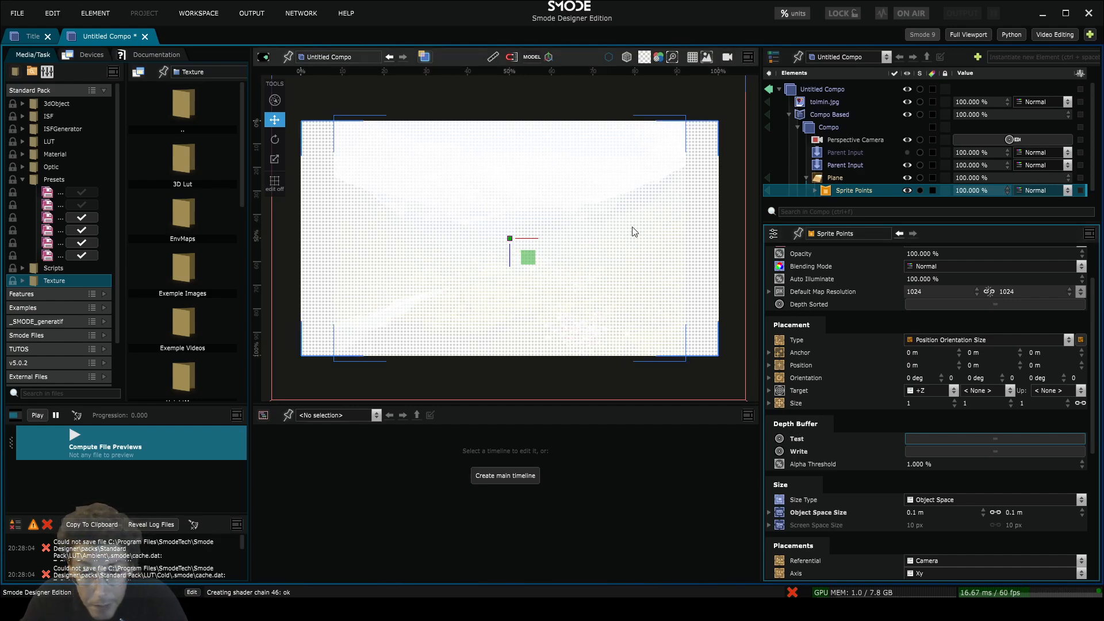
{"action": "left_click", "coordinate": [815, 450]}
{"action": "scroll", "coordinate": [1034, 288], "scroll_direction": "up", "scroll_amount": 2}
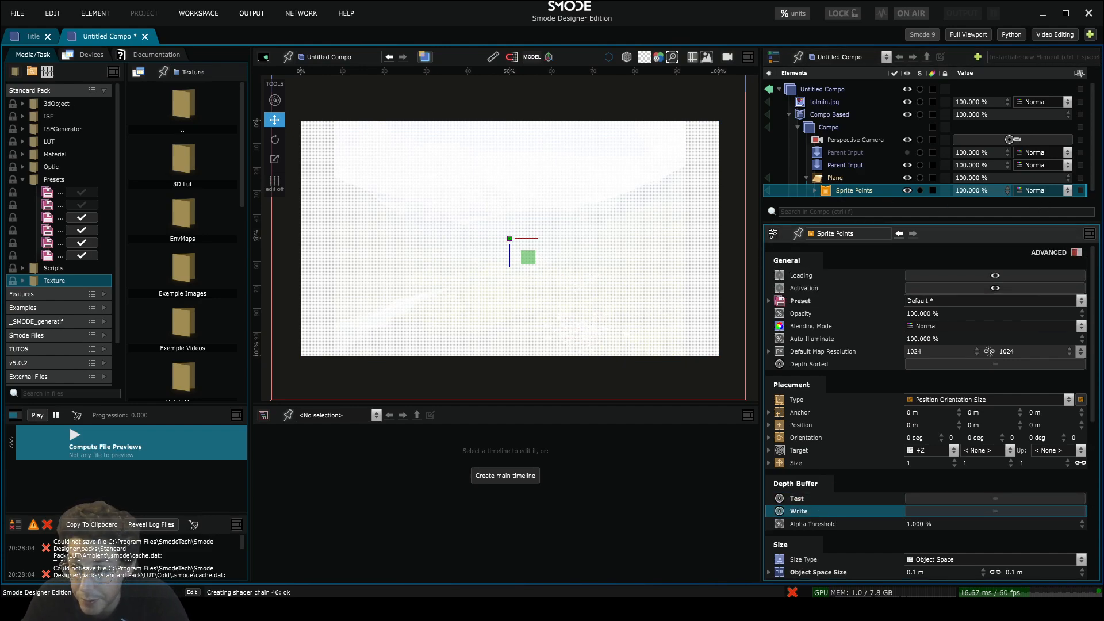
{"action": "left_click", "coordinate": [1077, 252]}
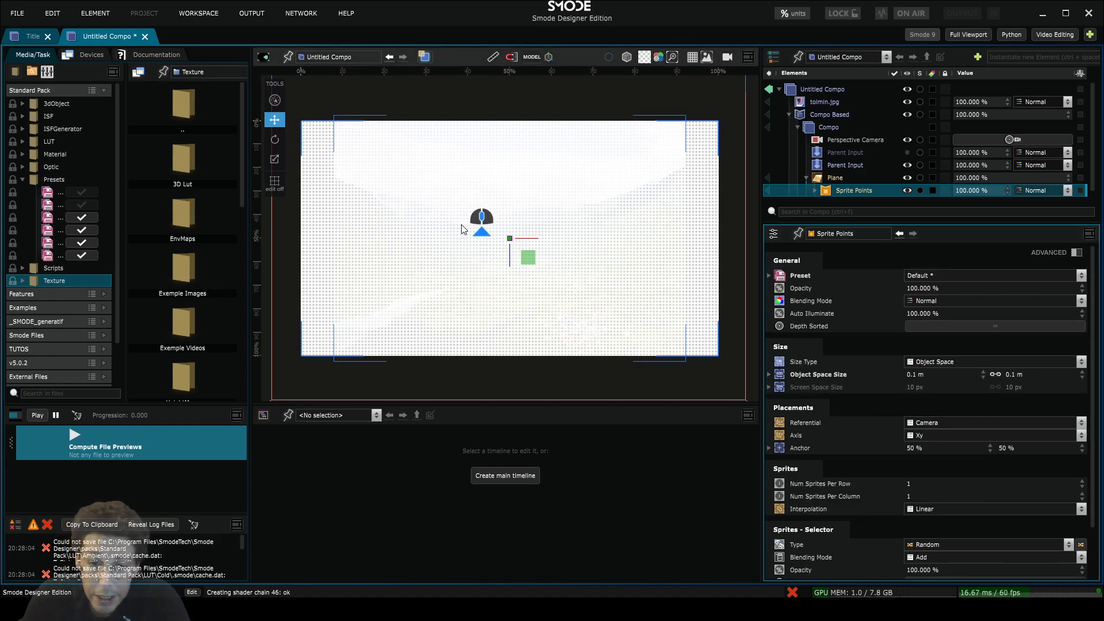
- Hide the Compo Based modifier to compare the dots with the original image, and show it again
{"action": "scroll", "coordinate": [486, 227], "scroll_direction": "up", "scroll_amount": 3}
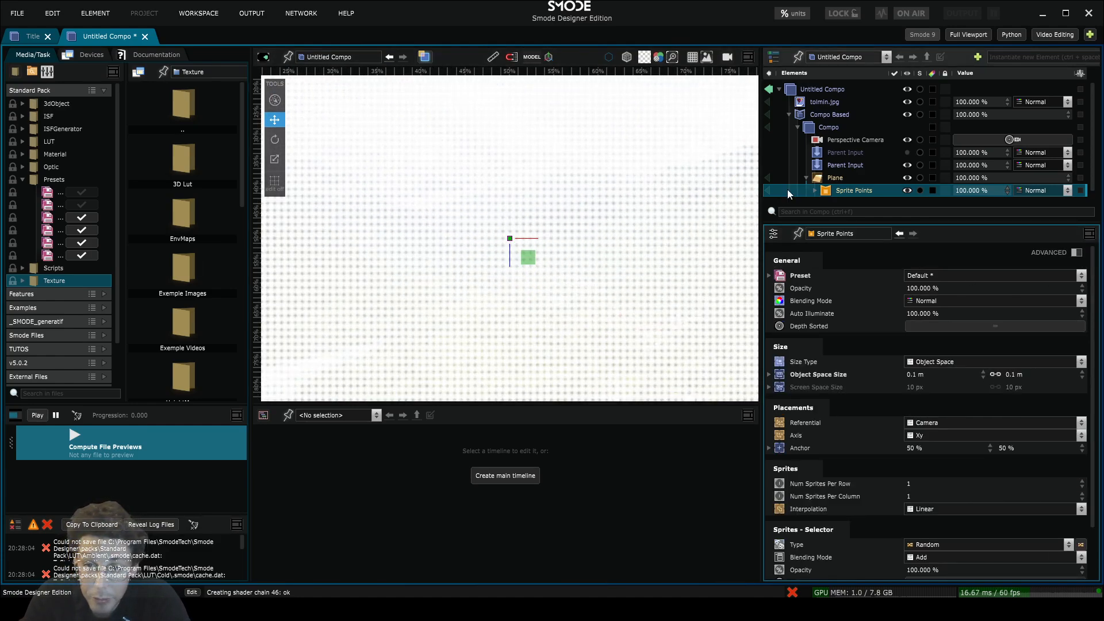
{"action": "left_click", "coordinate": [908, 115]}
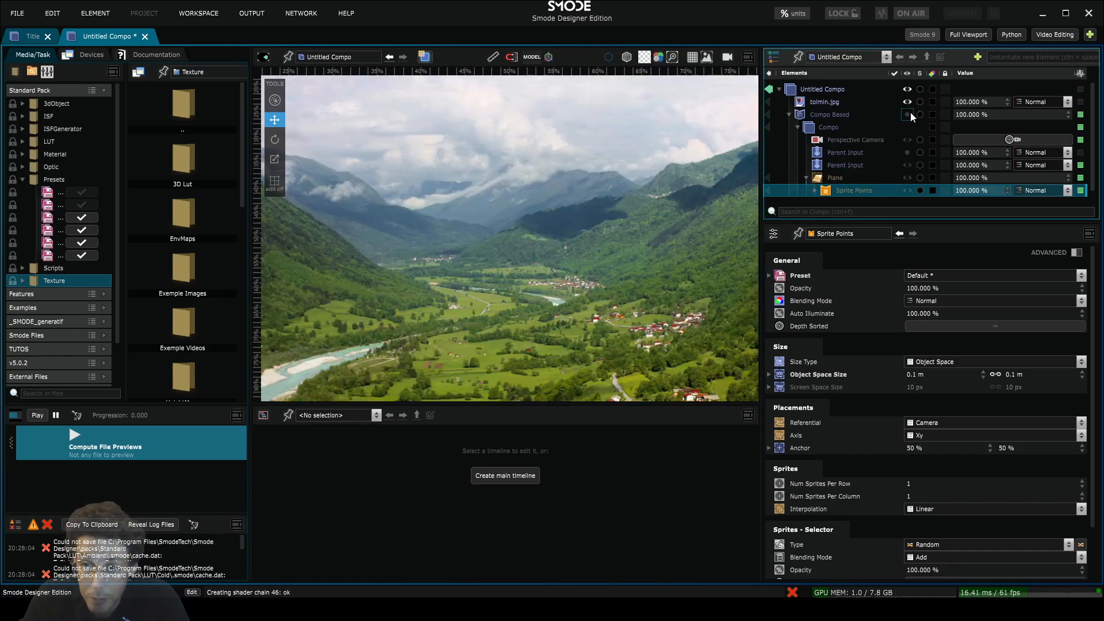
{"action": "scroll", "coordinate": [607, 173], "scroll_direction": "down", "scroll_amount": 3}
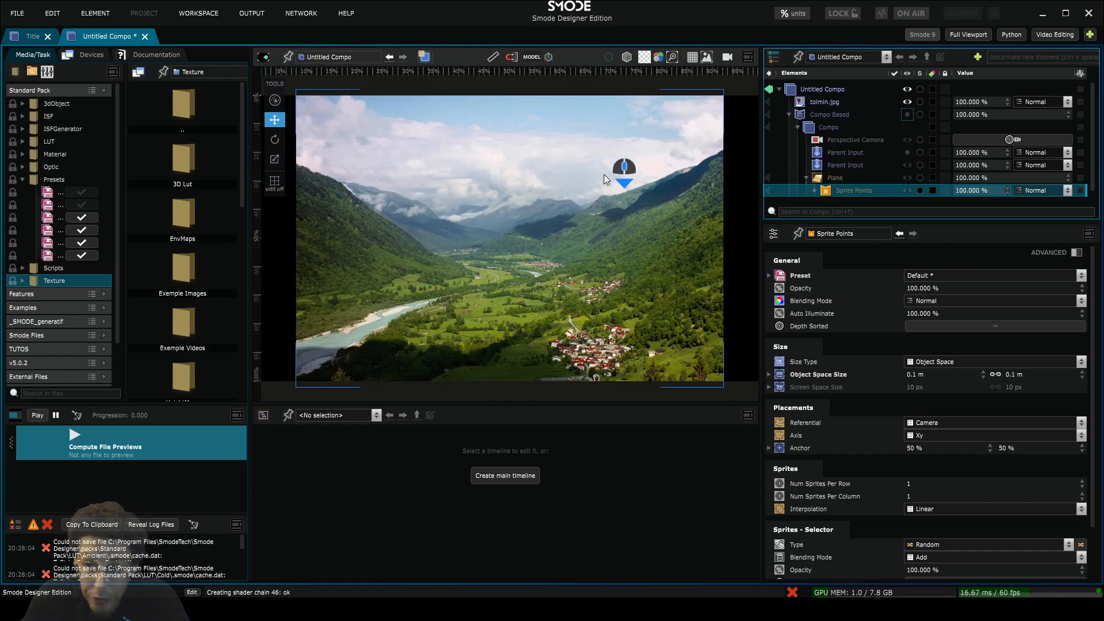
{"action": "left_click", "coordinate": [908, 114]}
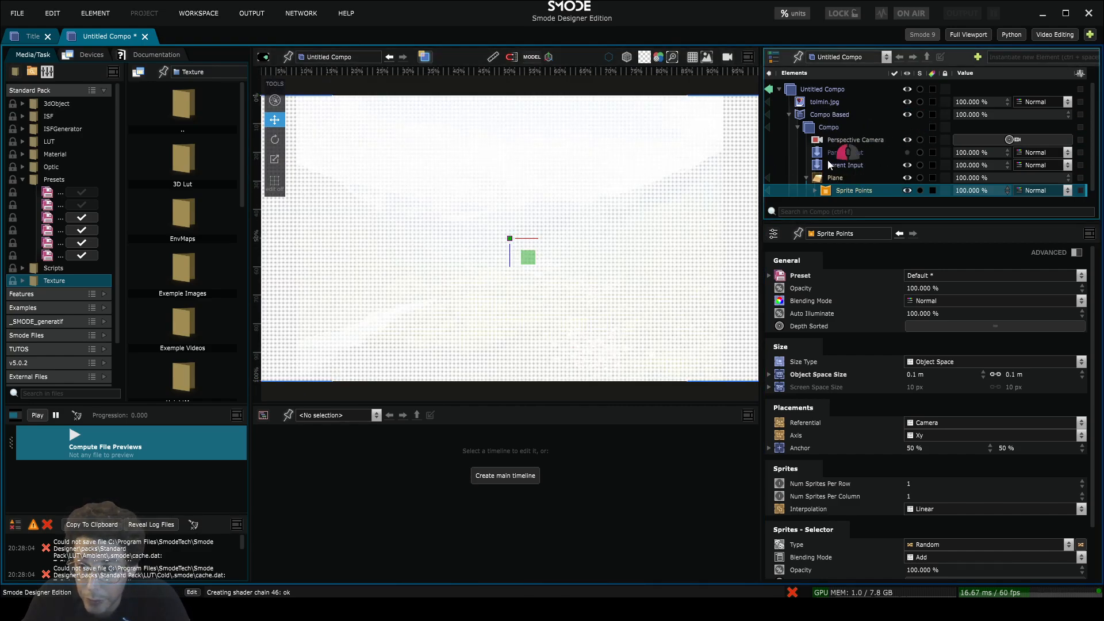
- Add a Colorize Texture Layer modifier to the Plane and expand its parameters in the element tree
{"action": "left_click", "coordinate": [829, 164]}
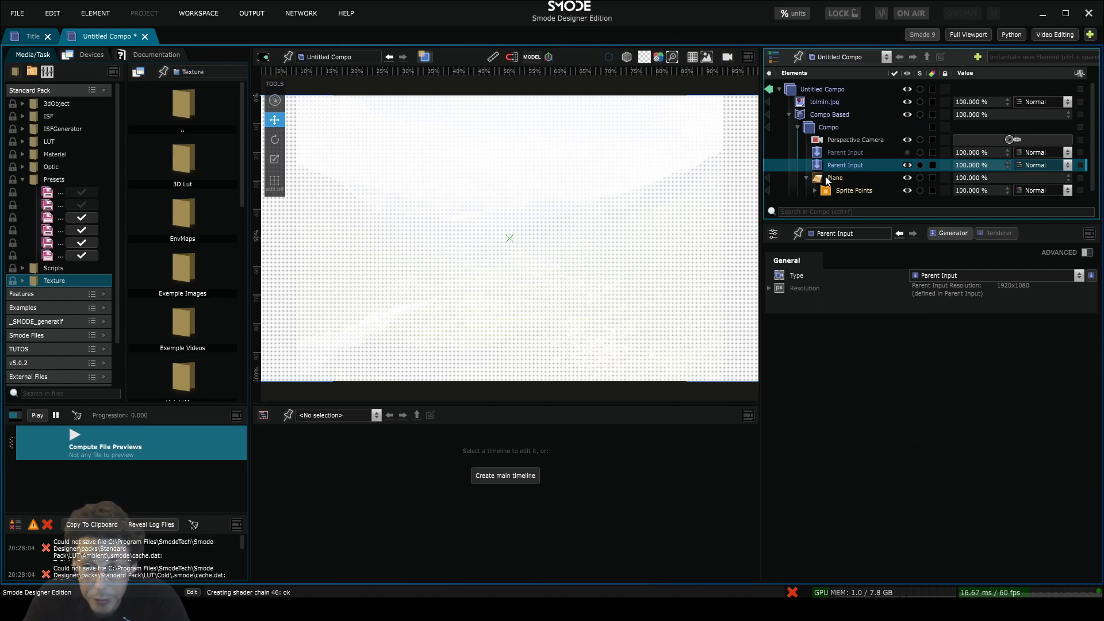
{"action": "left_click", "coordinate": [826, 180]}
{"action": "right_click", "coordinate": [825, 179]}
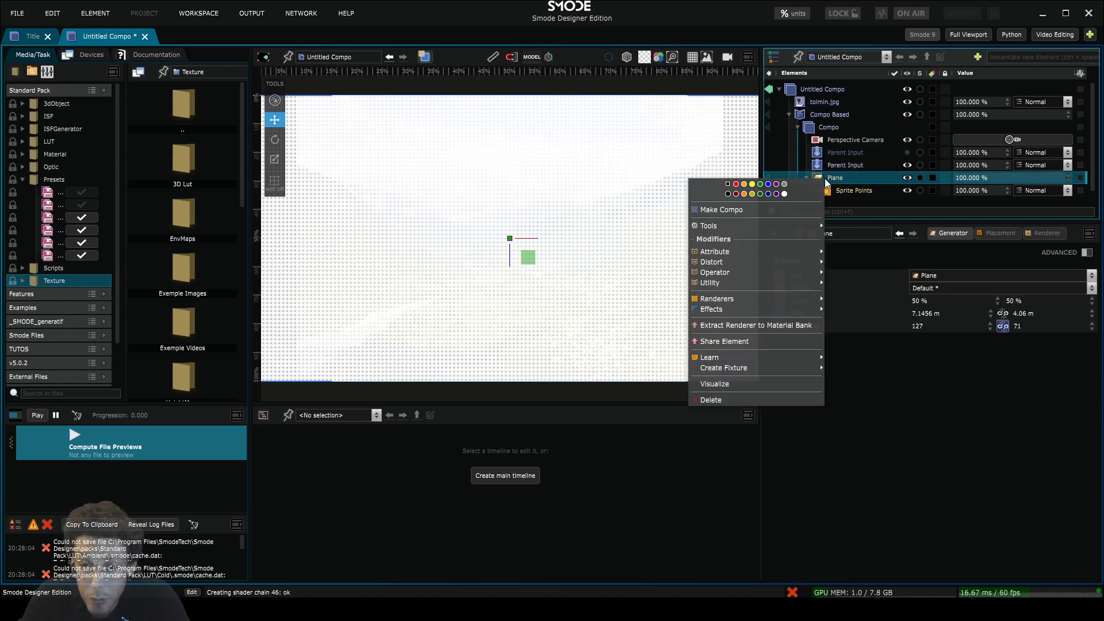
{"action": "mouse_move", "coordinate": [781, 254]}
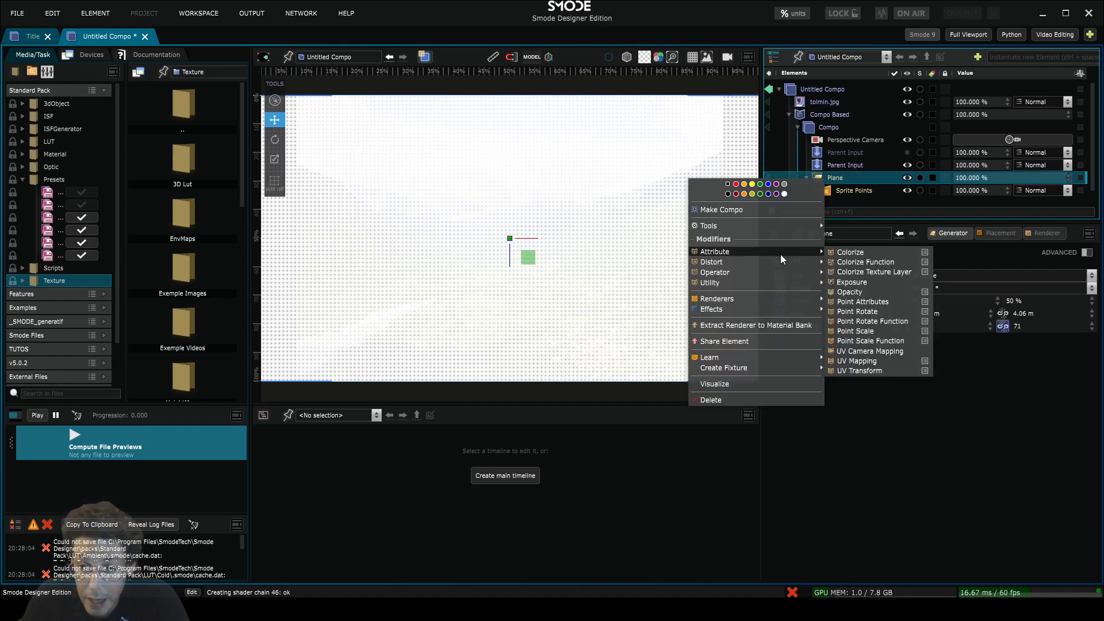
{"action": "left_click", "coordinate": [844, 271]}
{"action": "scroll", "coordinate": [827, 185], "scroll_direction": "down", "scroll_amount": 1}
{"action": "left_click", "coordinate": [816, 161]}
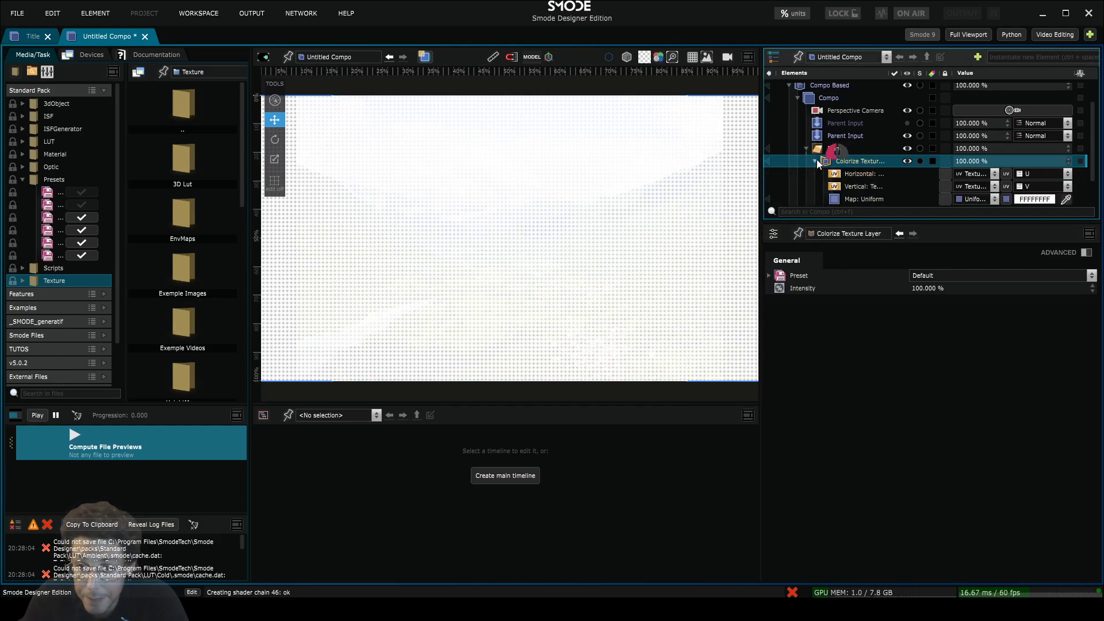
- Set the Colorize Texture Layer's map to Checker Board, view that texture on its own, and return to the composition
{"action": "scroll", "coordinate": [892, 185], "scroll_direction": "down", "scroll_amount": 1}
{"action": "left_click", "coordinate": [857, 161]}
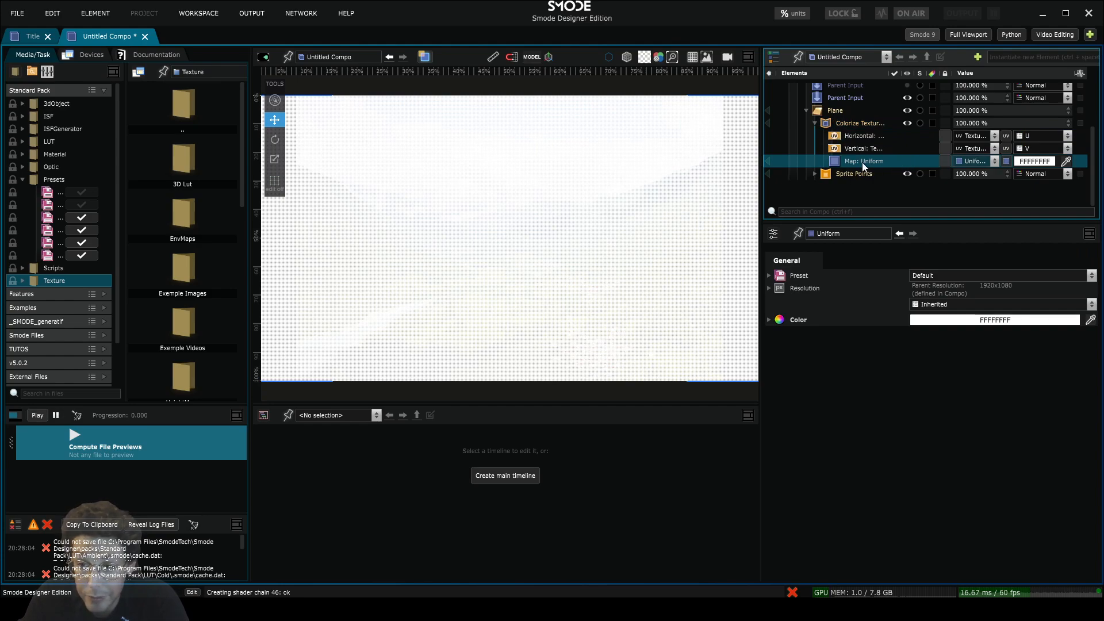
{"action": "left_click", "coordinate": [982, 163]}
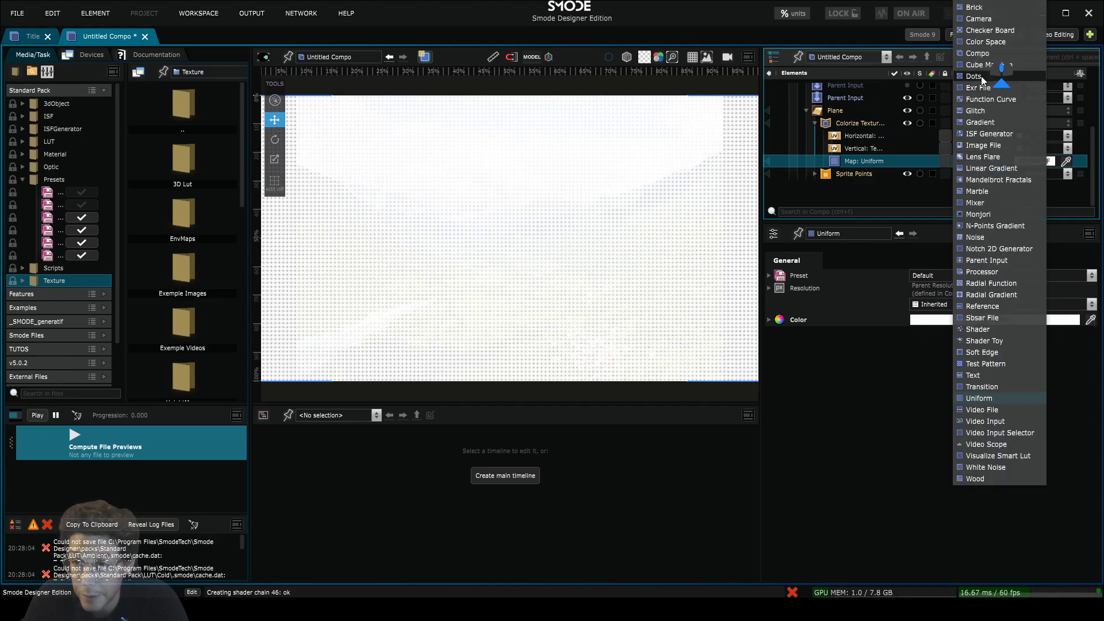
{"action": "left_click", "coordinate": [989, 35]}
{"action": "scroll", "coordinate": [540, 195], "scroll_direction": "up", "scroll_amount": 8}
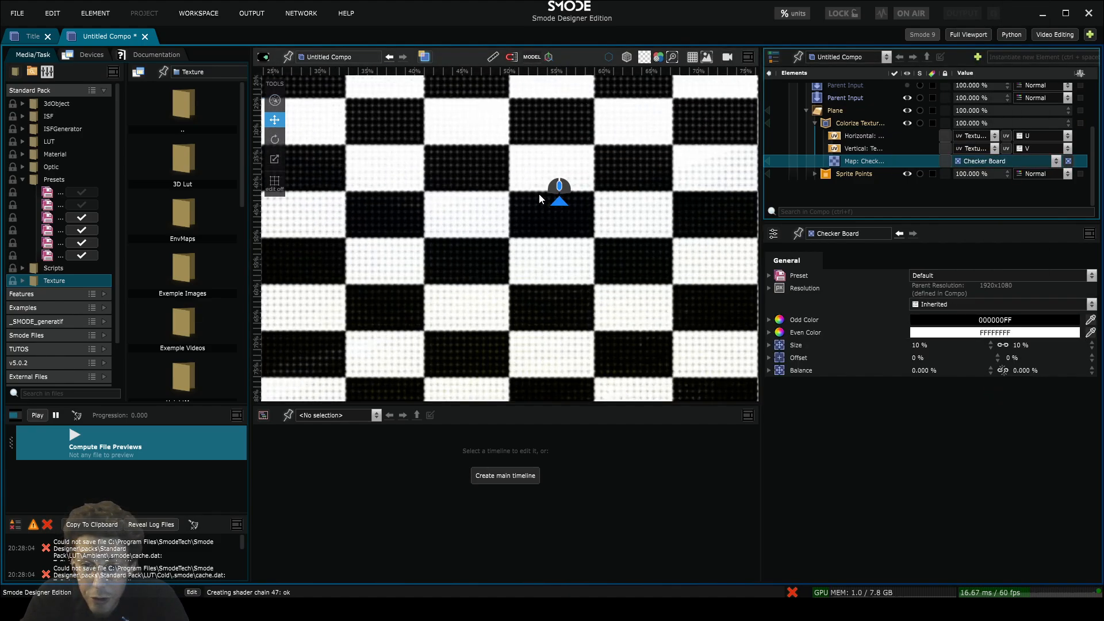
{"action": "scroll", "coordinate": [443, 169], "scroll_direction": "down", "scroll_amount": 5}
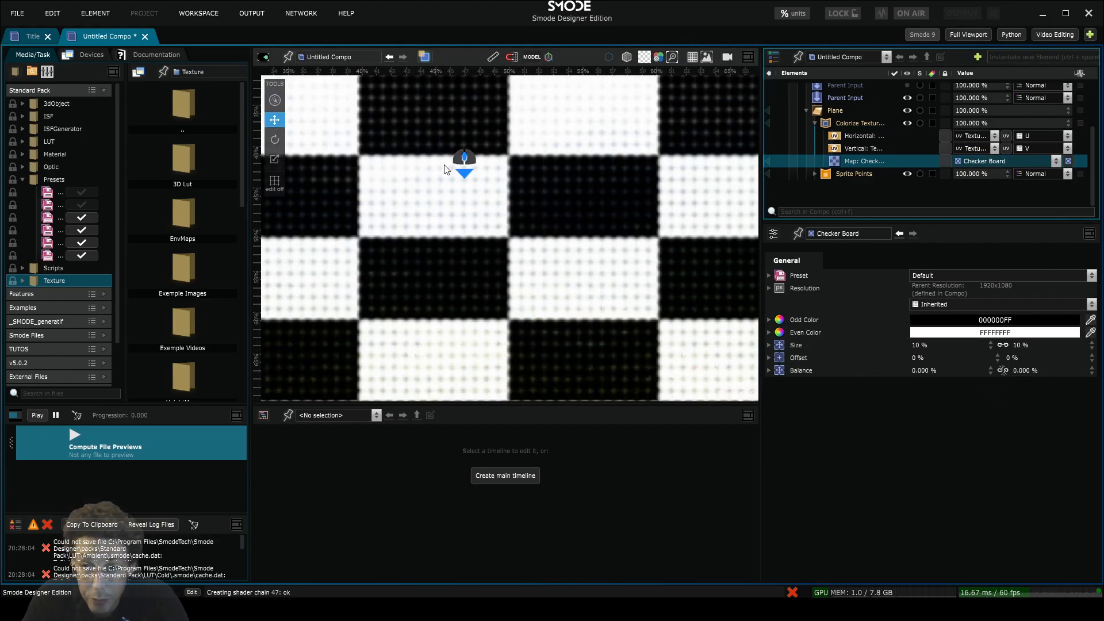
{"action": "left_click", "coordinate": [768, 162]}
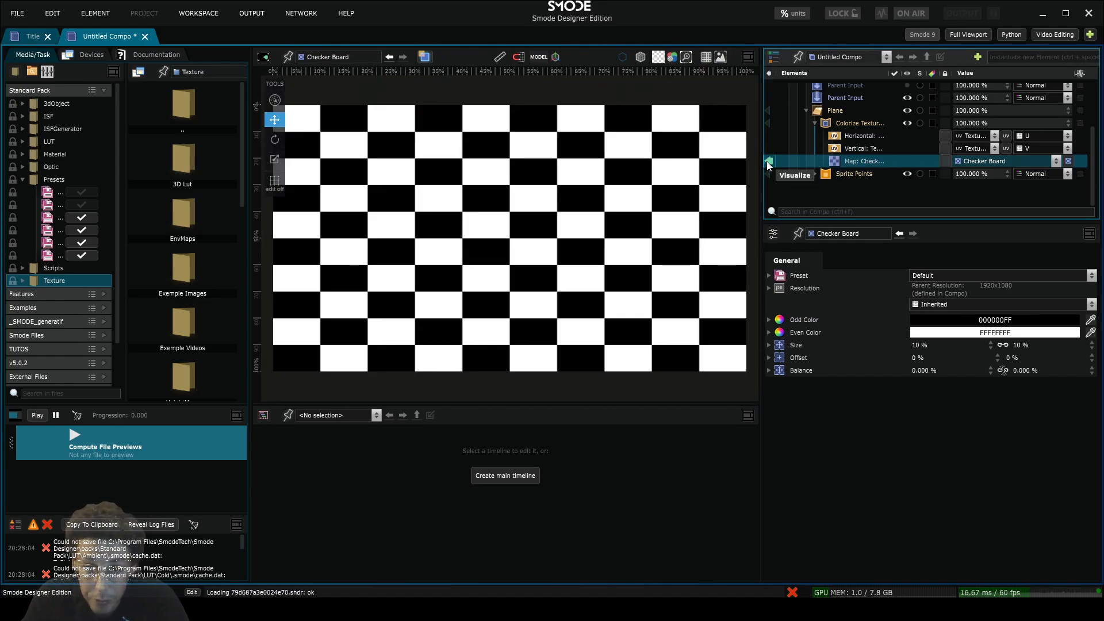
{"action": "left_click", "coordinate": [768, 161]}
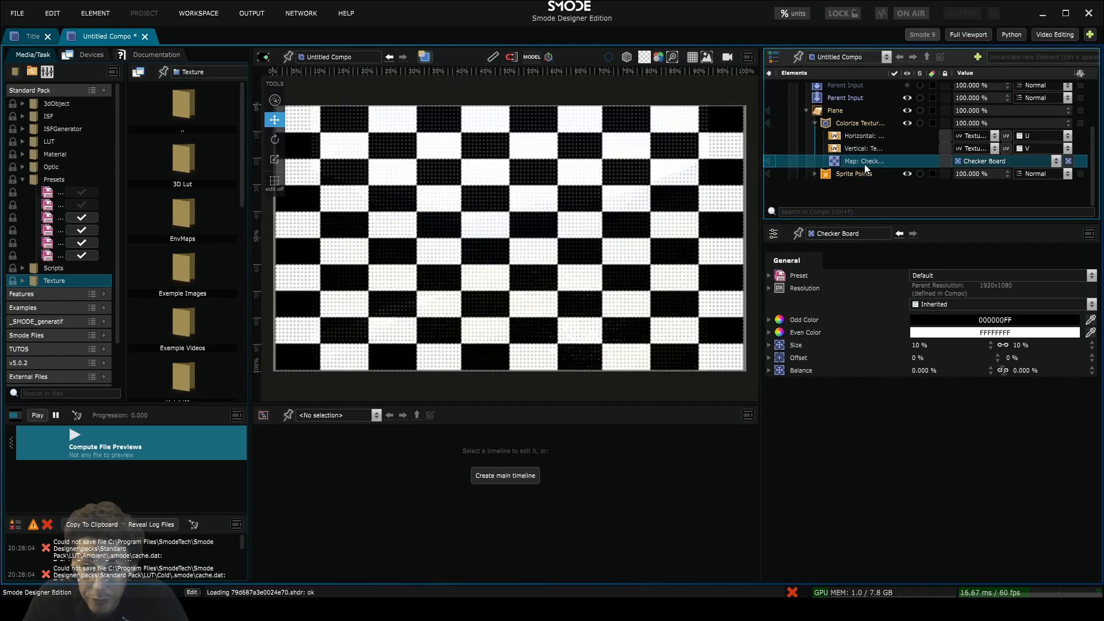
- Hide the Plane and copy the visible Parent Input onto the Colorize Texture Layer's map
{"action": "left_click", "coordinate": [844, 99]}
{"action": "scroll", "coordinate": [812, 107], "scroll_direction": "up", "scroll_amount": 3}
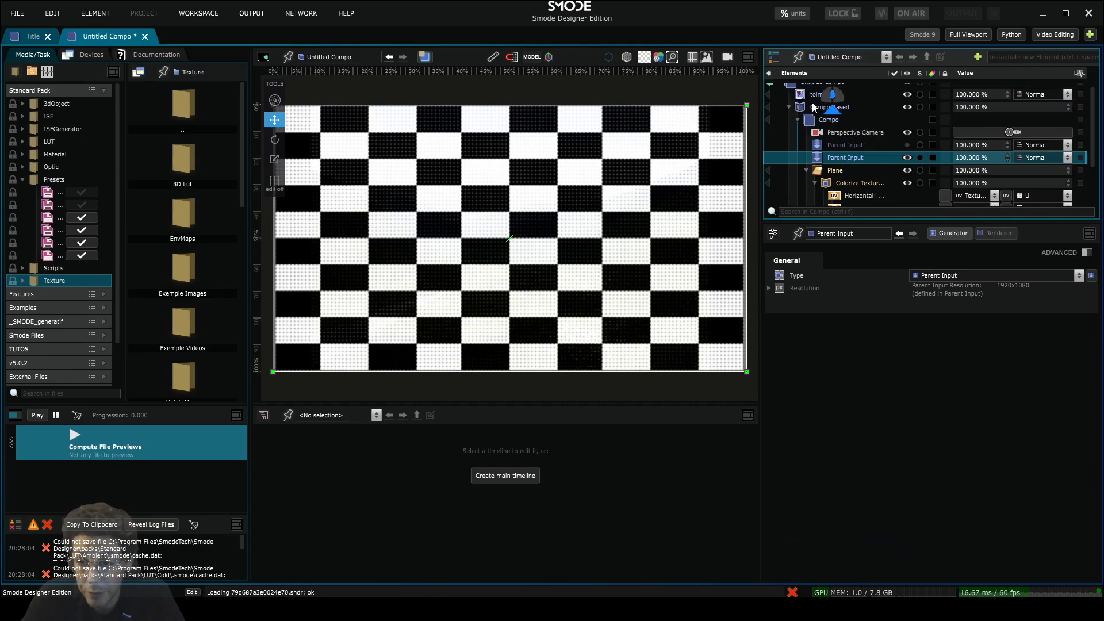
{"action": "left_click", "coordinate": [831, 169]}
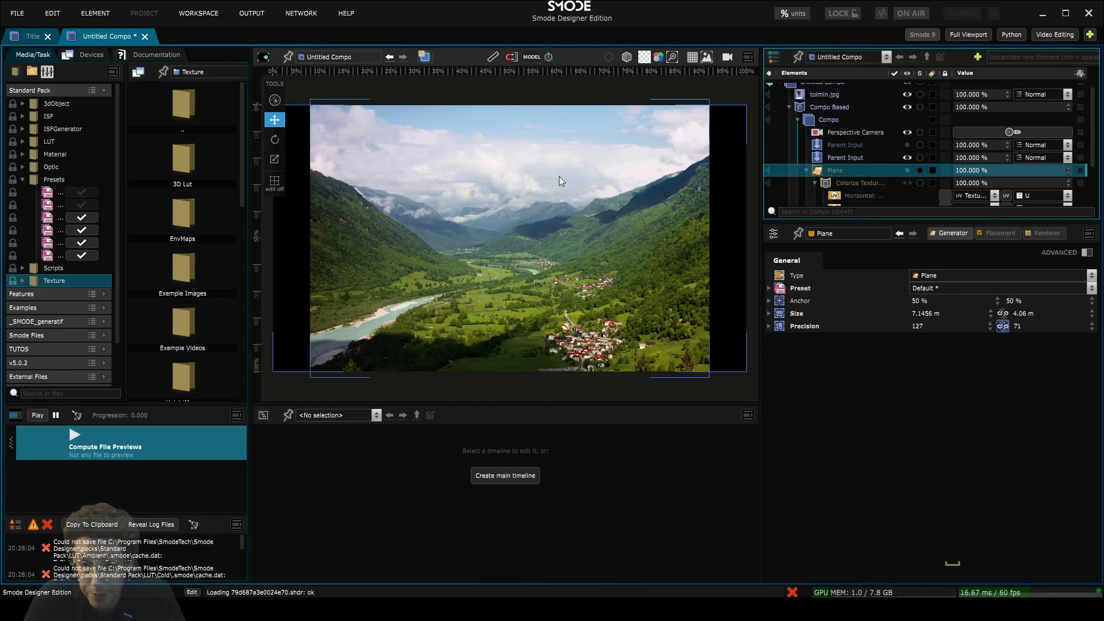
{"action": "left_click", "coordinate": [821, 160]}
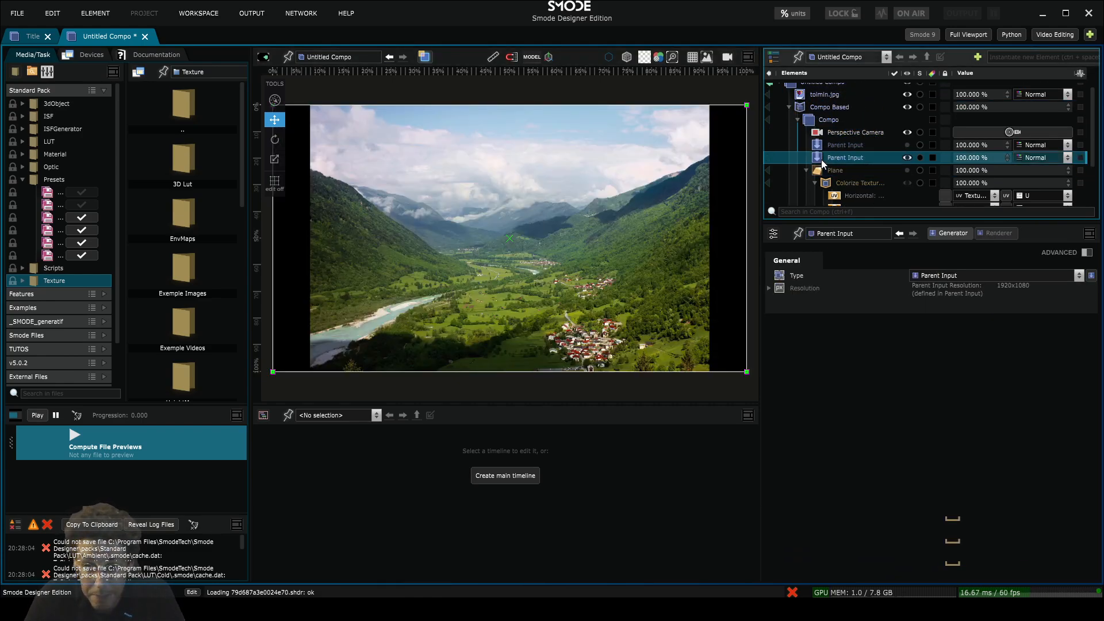
{"action": "scroll", "coordinate": [822, 149], "scroll_direction": "down", "scroll_amount": 2}
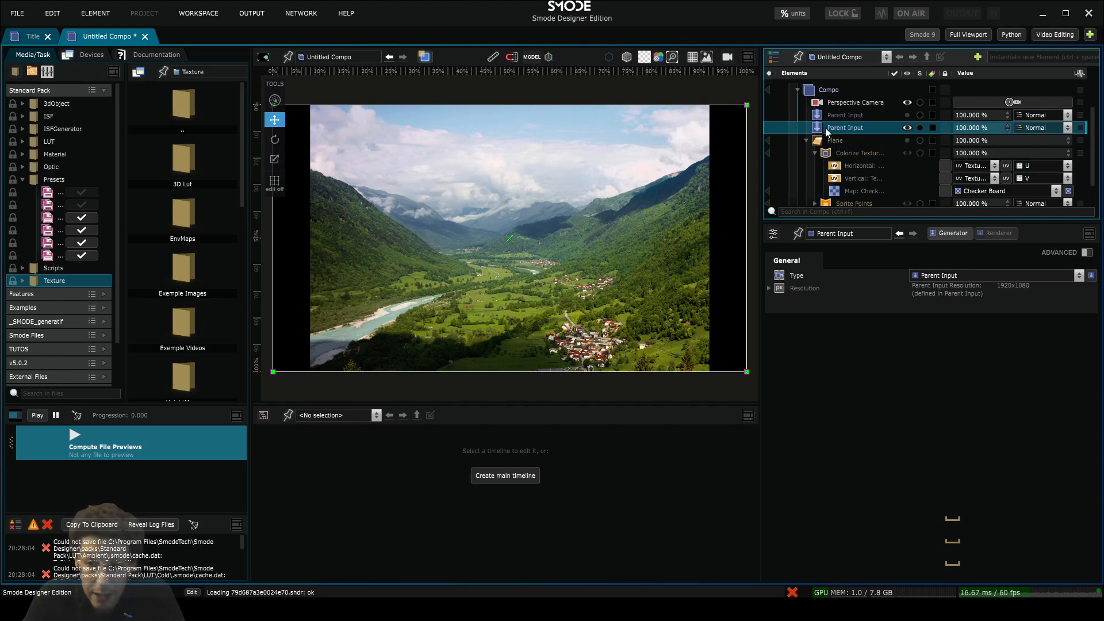
{"action": "left_click_drag", "start_coordinate": [826, 126], "coordinate": [853, 188], "text": "alt"}
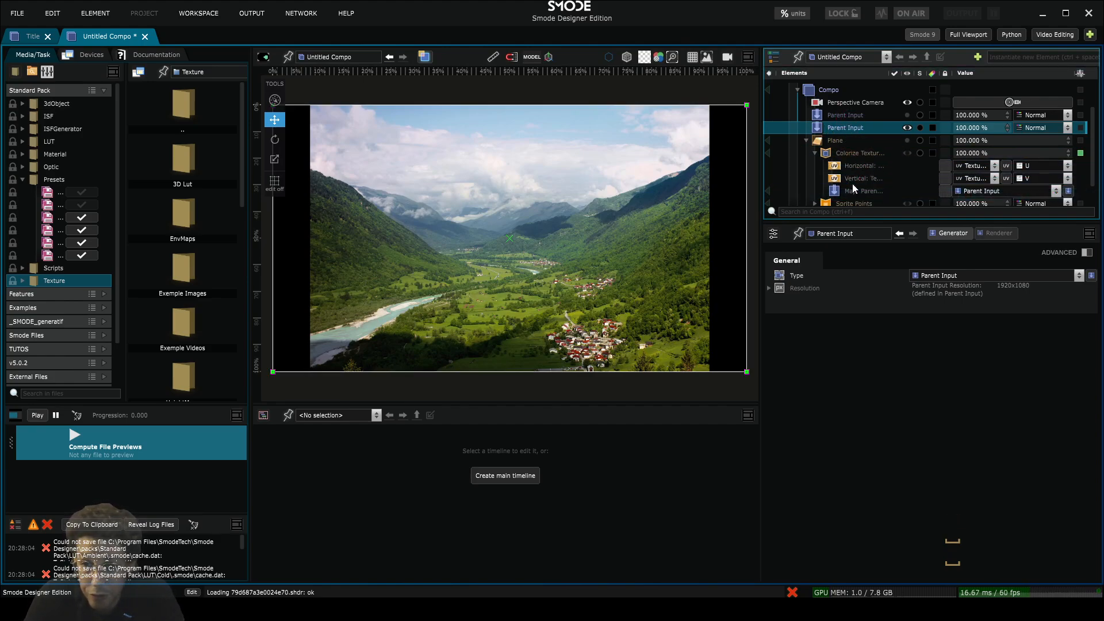
- Show the Plane again, inspect the coloured dots closely, and collapse the Colorize Texture Layer
{"action": "left_click", "coordinate": [841, 143]}
{"action": "left_click", "coordinate": [841, 153]}
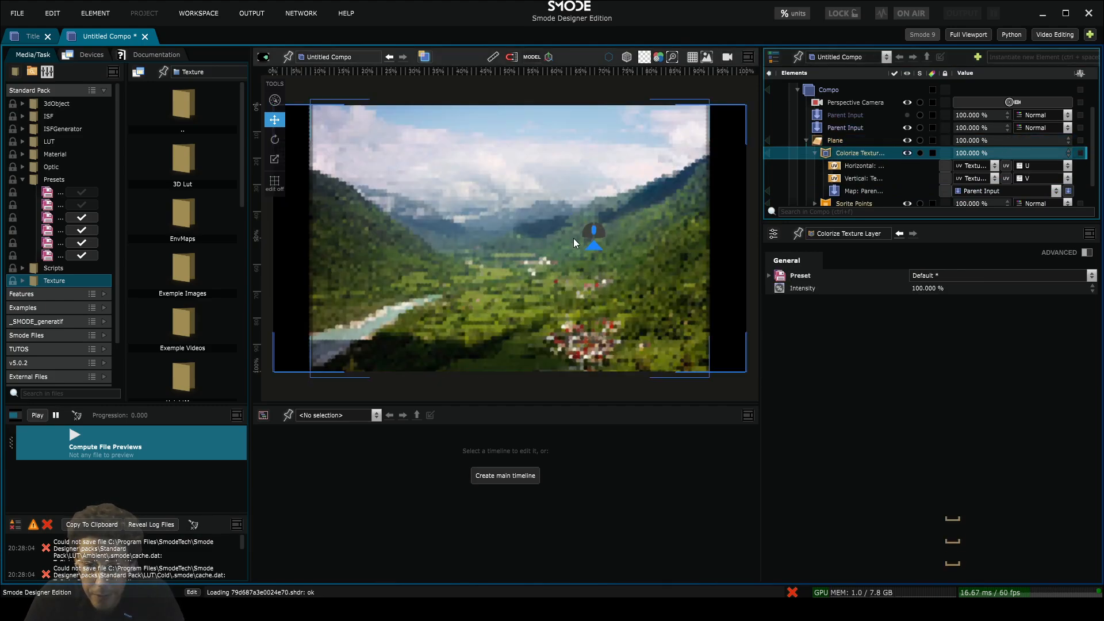
{"action": "scroll", "coordinate": [574, 244], "scroll_direction": "up", "scroll_amount": 3}
{"action": "scroll", "coordinate": [590, 267], "scroll_direction": "down", "scroll_amount": 3}
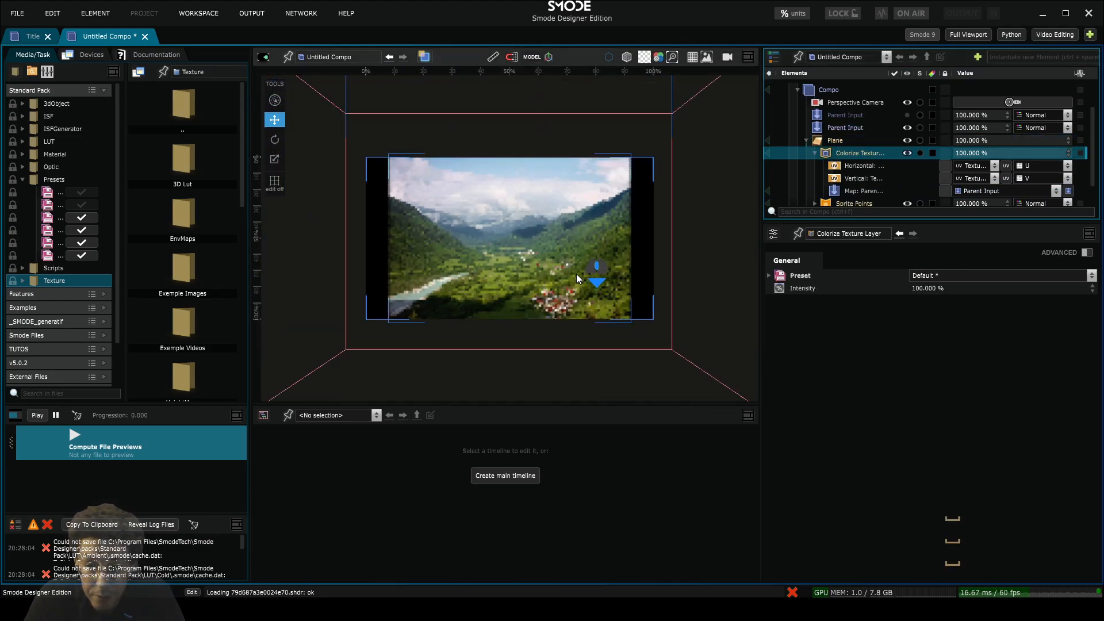
{"action": "scroll", "coordinate": [577, 243], "scroll_direction": "up", "scroll_amount": 5}
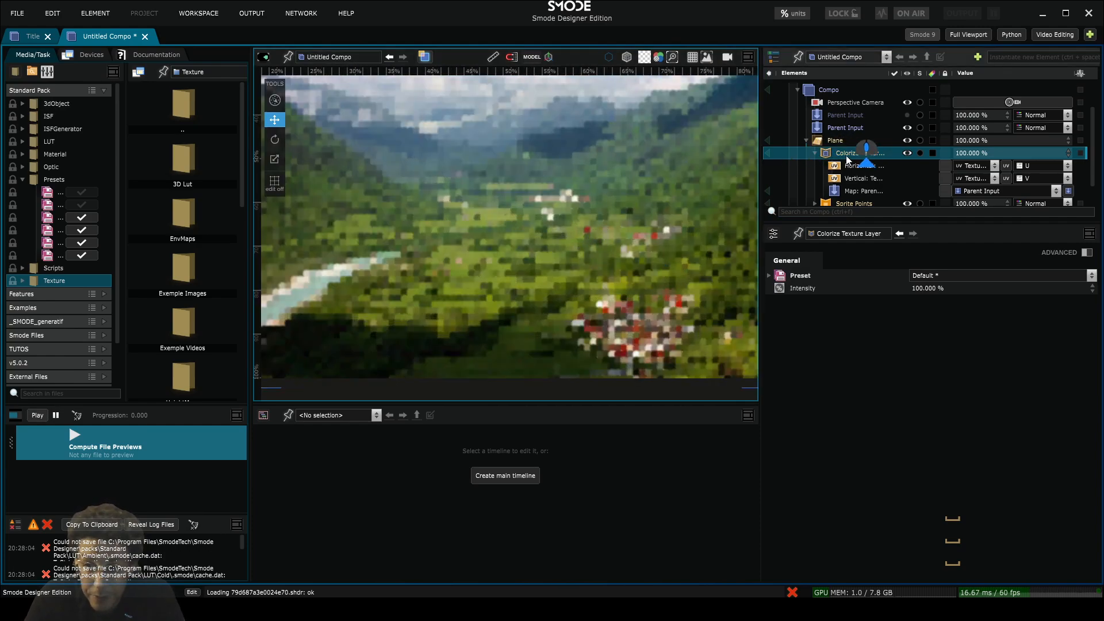
{"action": "left_click", "coordinate": [815, 153]}
- Reduce the Object Space Size of the Sprite Points to 0.0869 m in both directions
{"action": "scroll", "coordinate": [552, 210], "scroll_direction": "down", "scroll_amount": 2}
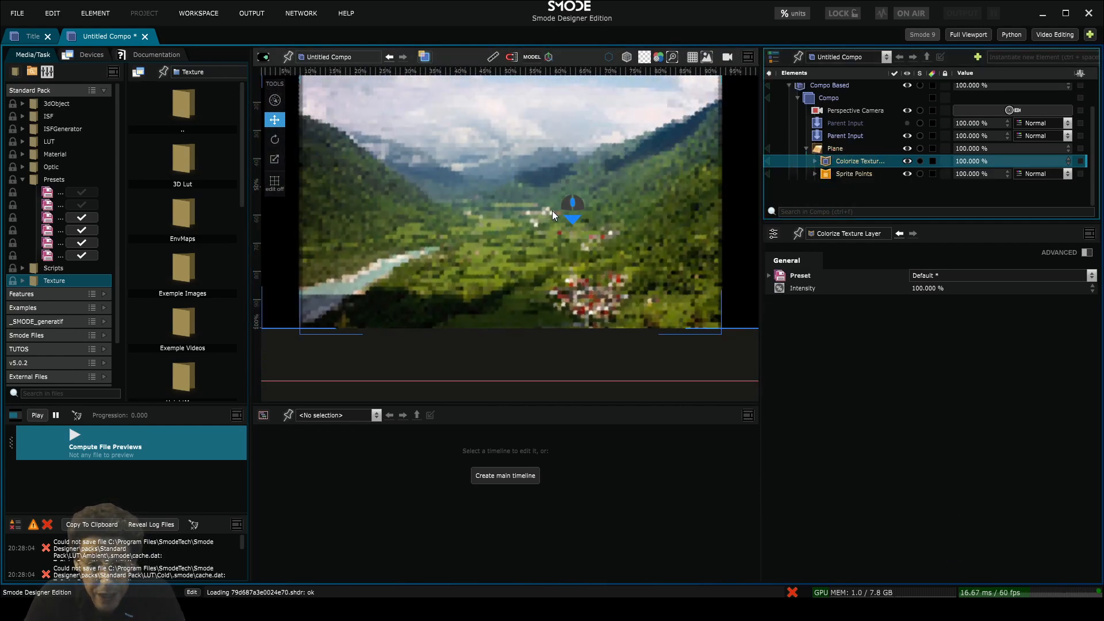
{"action": "left_click", "coordinate": [823, 174]}
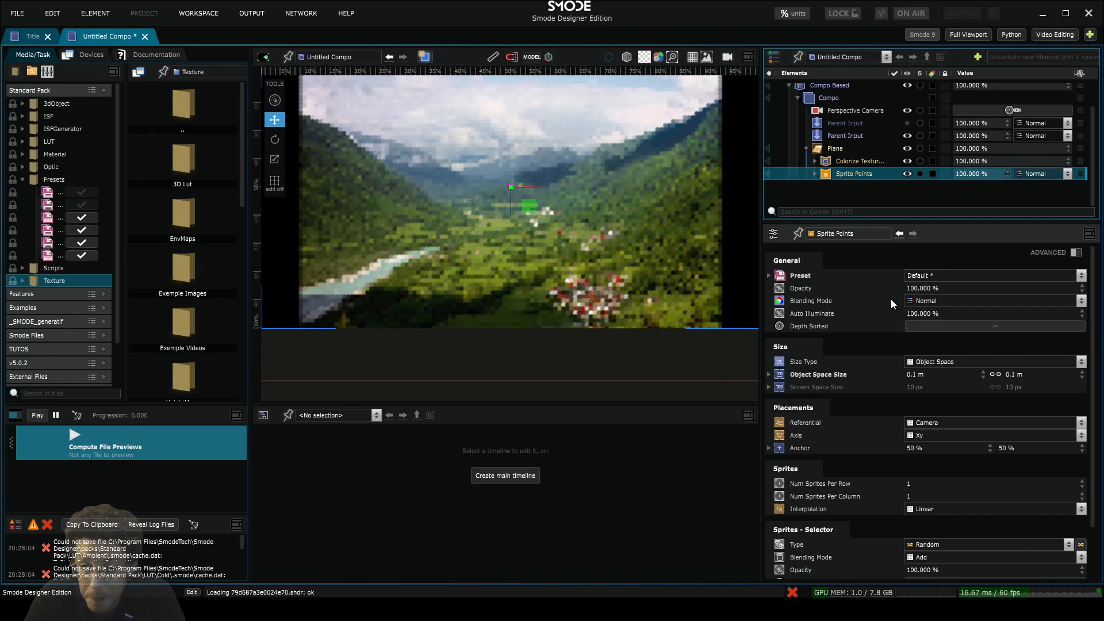
{"action": "scroll", "coordinate": [1012, 380], "scroll_direction": "up", "scroll_amount": 1, "text": "ctrl"}
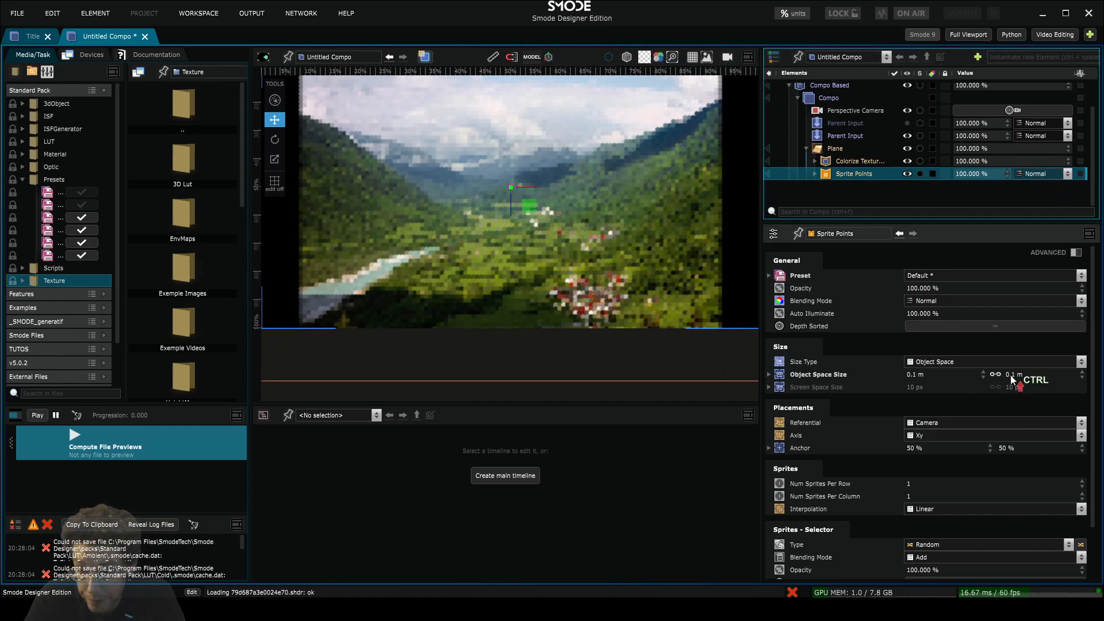
{"action": "left_click_drag", "start_coordinate": [1011, 376], "coordinate": [1007, 214], "text": "ctrl"}
{"action": "scroll", "coordinate": [575, 293], "scroll_direction": "up", "scroll_amount": 4}
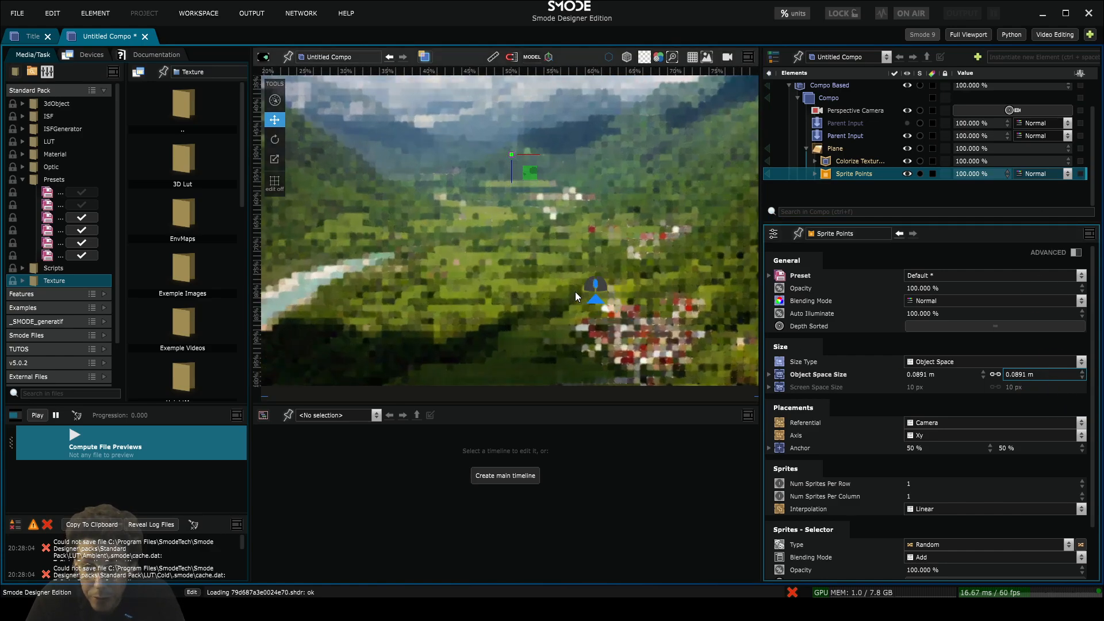
{"action": "scroll", "coordinate": [576, 293], "scroll_direction": "up", "scroll_amount": 3}
{"action": "left_click_drag", "start_coordinate": [1034, 370], "coordinate": [1050, 515], "text": "ctrl"}
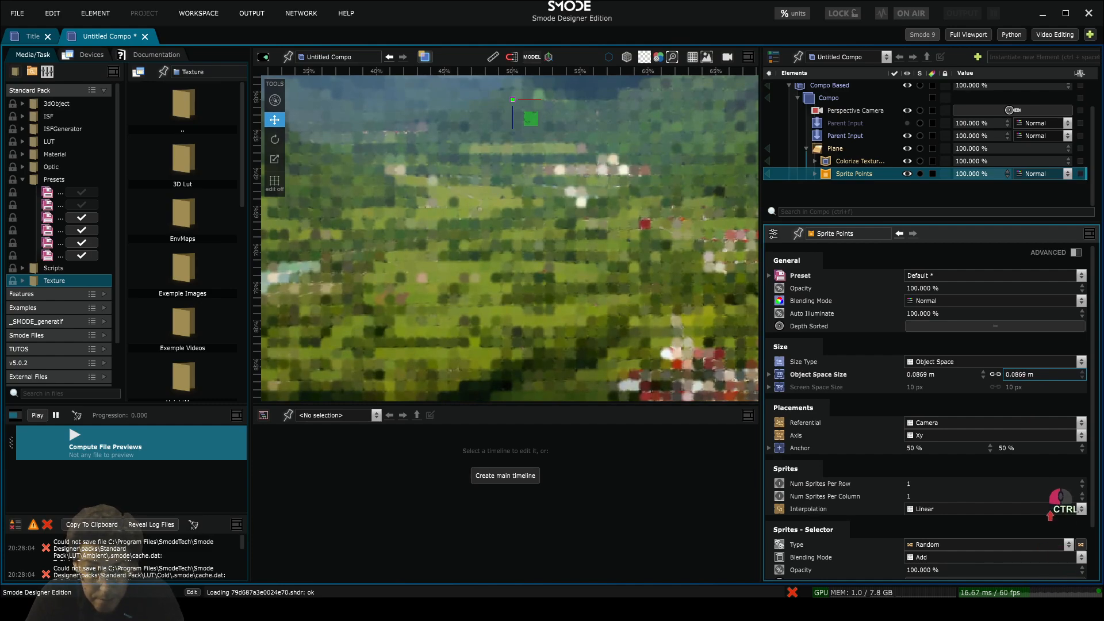
- Delete the duplicate Parent Input inside the Compo and hide the remaining Parent Input
{"action": "left_click", "coordinate": [845, 136]}
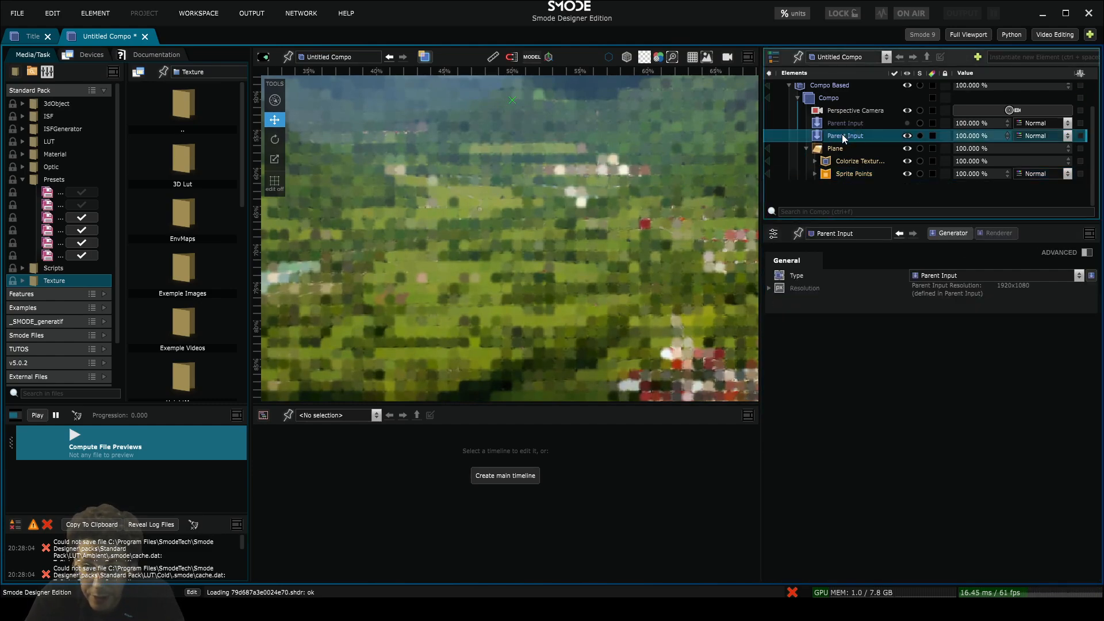
{"action": "key", "text": "Delete"}
{"action": "key", "text": "Return"}
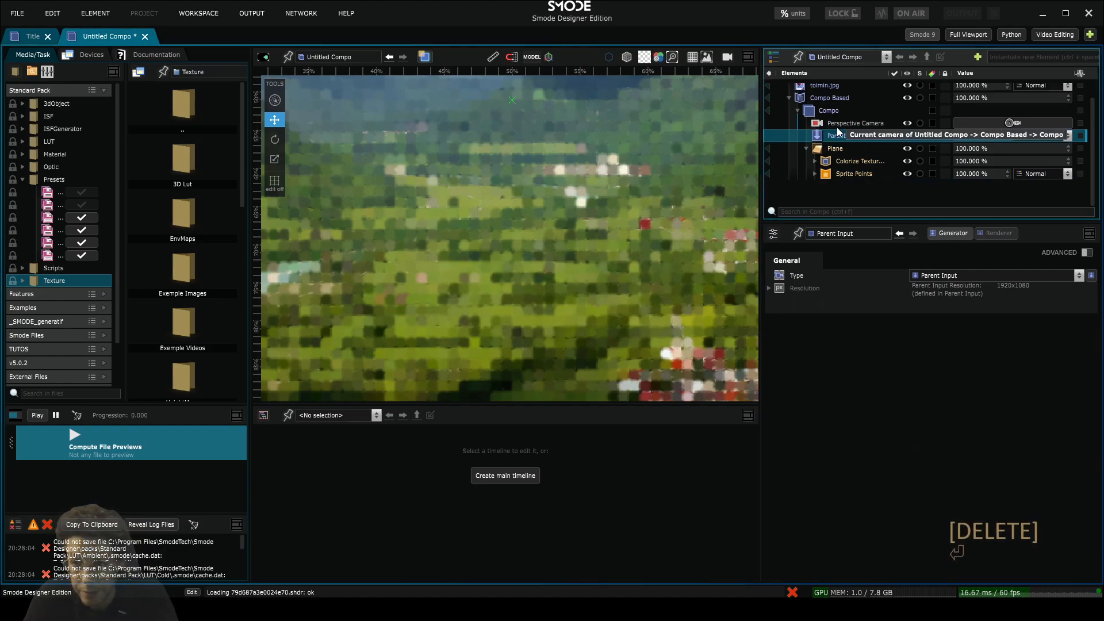
{"action": "key", "text": "space"}
{"action": "scroll", "coordinate": [577, 197], "scroll_direction": "down", "scroll_amount": 2}
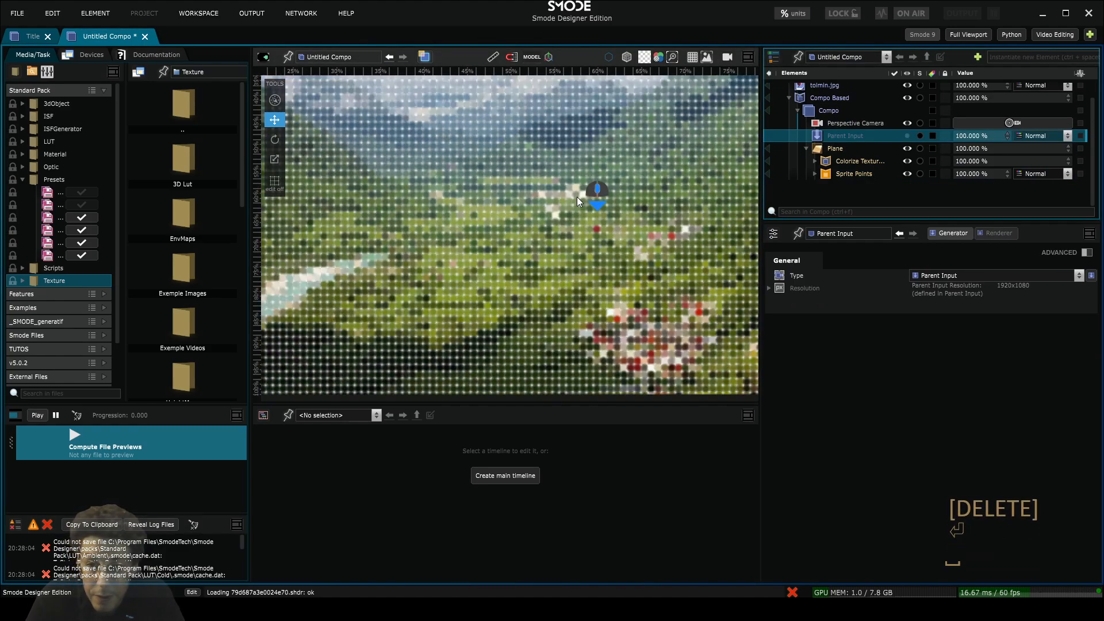
{"action": "scroll", "coordinate": [577, 197], "scroll_direction": "down", "scroll_amount": 1}
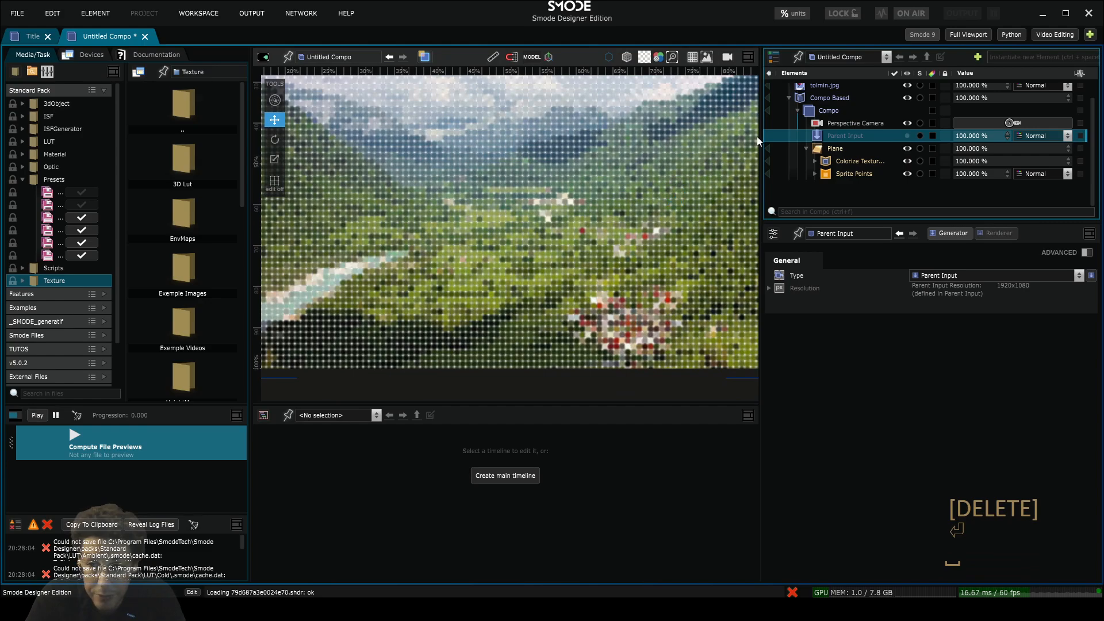
- Turn off Alpha Layer in the Rasterizer settings of the Compo inside Compo Based, and check the dots up close
{"action": "left_click", "coordinate": [817, 113]}
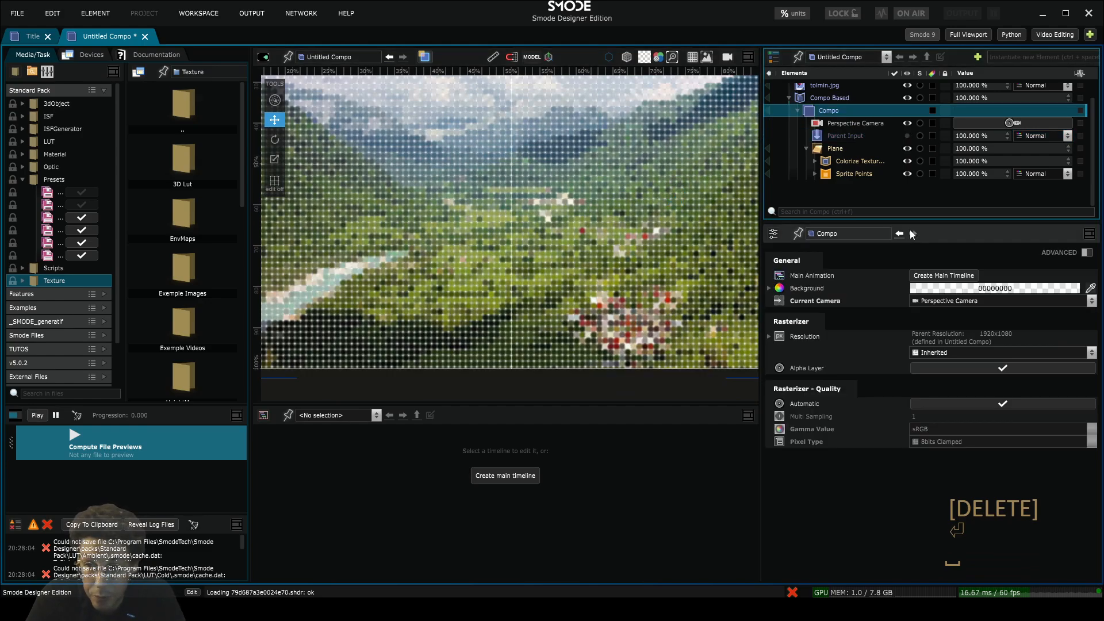
{"action": "left_click", "coordinate": [966, 367]}
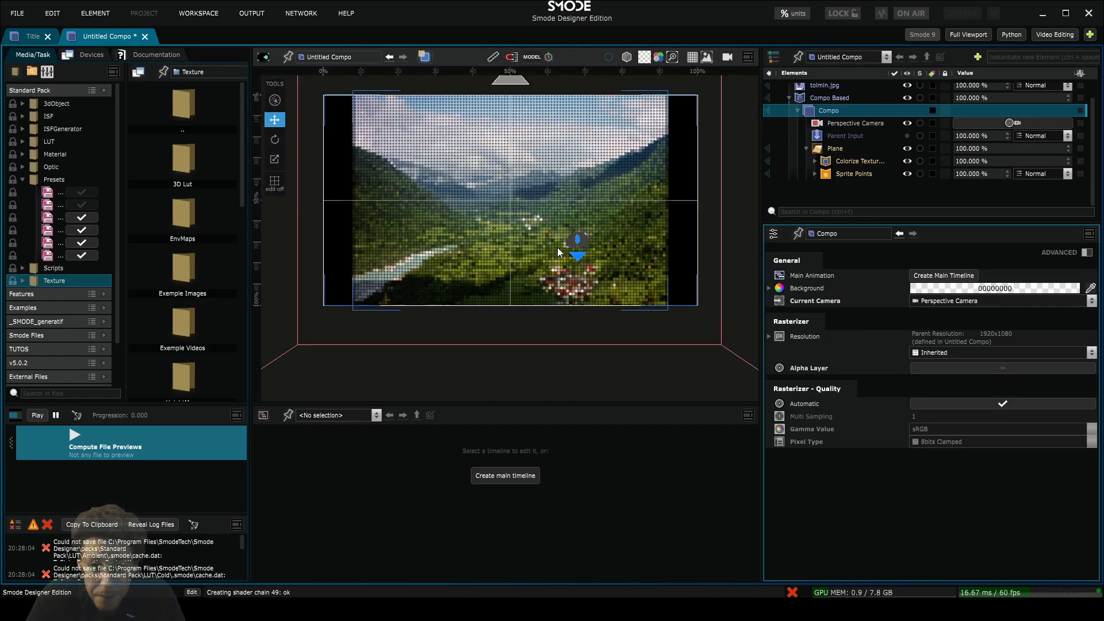
{"action": "scroll", "coordinate": [559, 244], "scroll_direction": "up", "scroll_amount": 3}
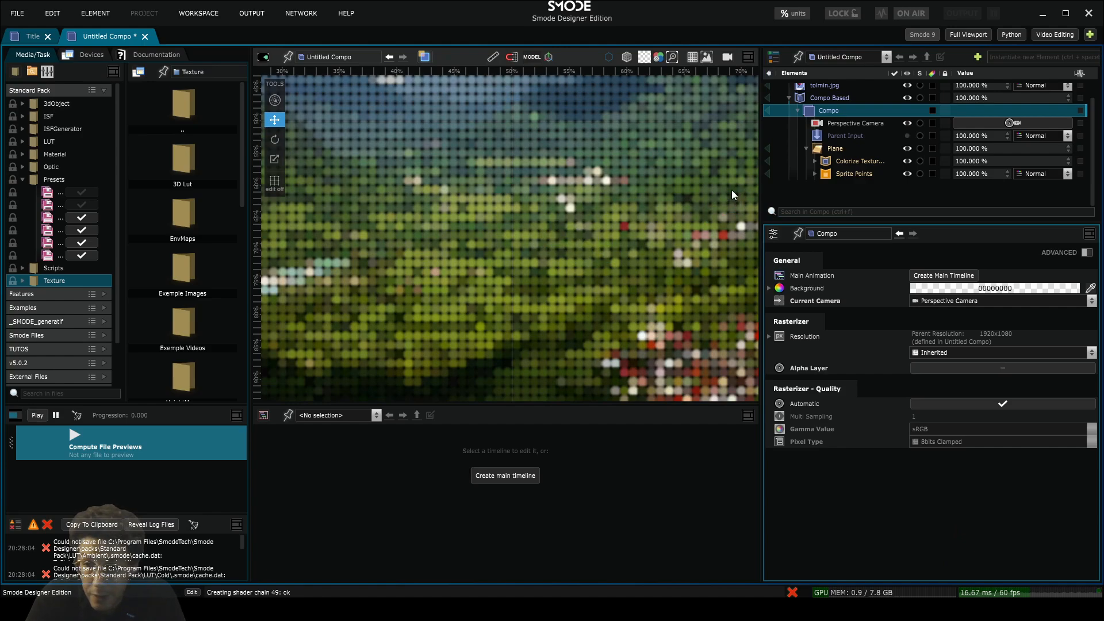
- Set the Object Space Size of the Sprite Points to 0.0487 m and the Plane's Precision to 204 by 141
{"action": "left_click", "coordinate": [837, 174]}
{"action": "left_click_drag", "start_coordinate": [1015, 377], "coordinate": [1076, 543], "text": "ctrl"}
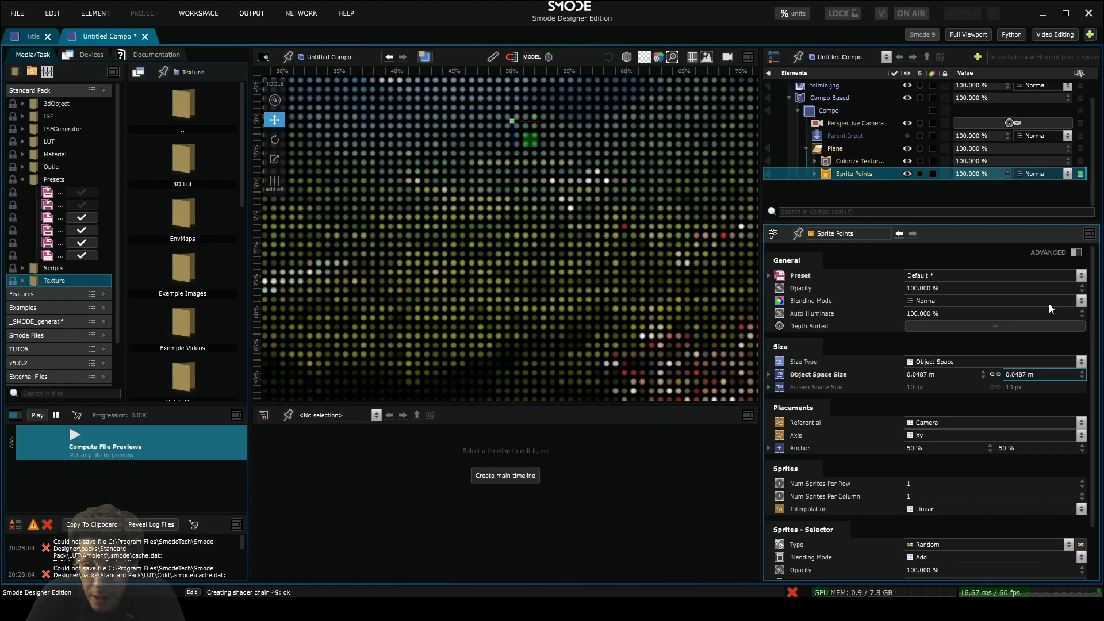
{"action": "left_click", "coordinate": [831, 149]}
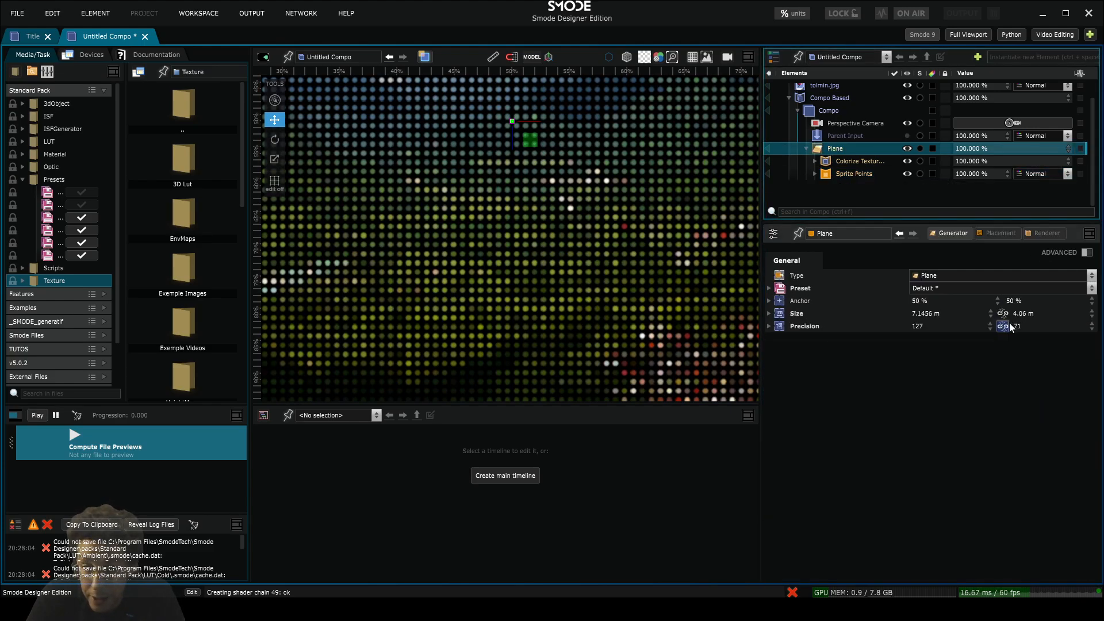
{"action": "left_click_drag", "start_coordinate": [1011, 327], "coordinate": [1037, 313]}
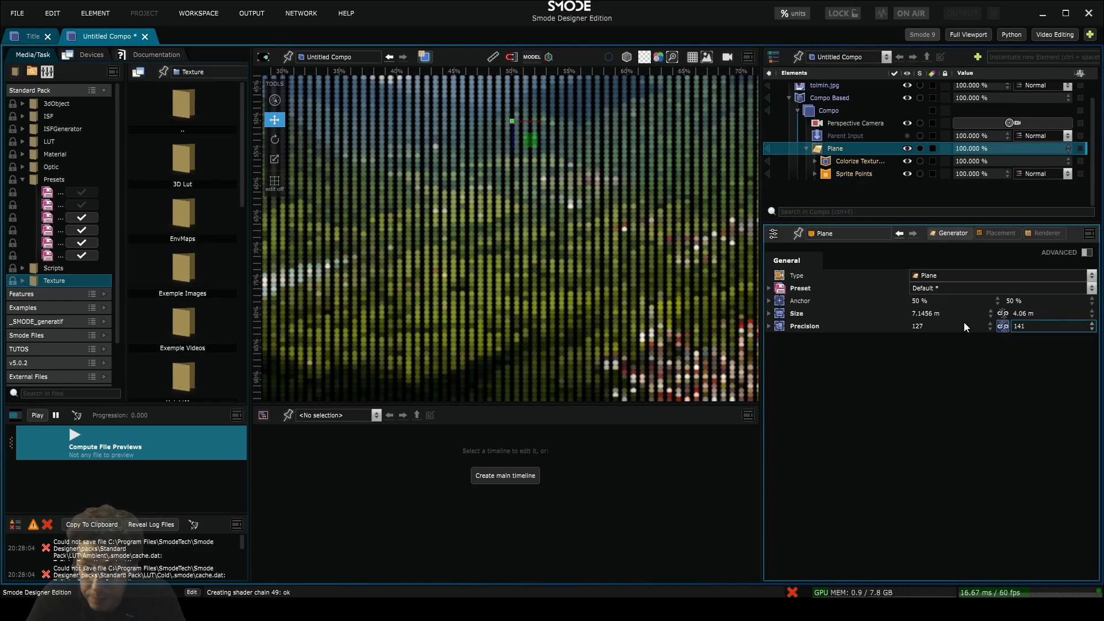
{"action": "left_click_drag", "start_coordinate": [964, 326], "coordinate": [977, 310]}
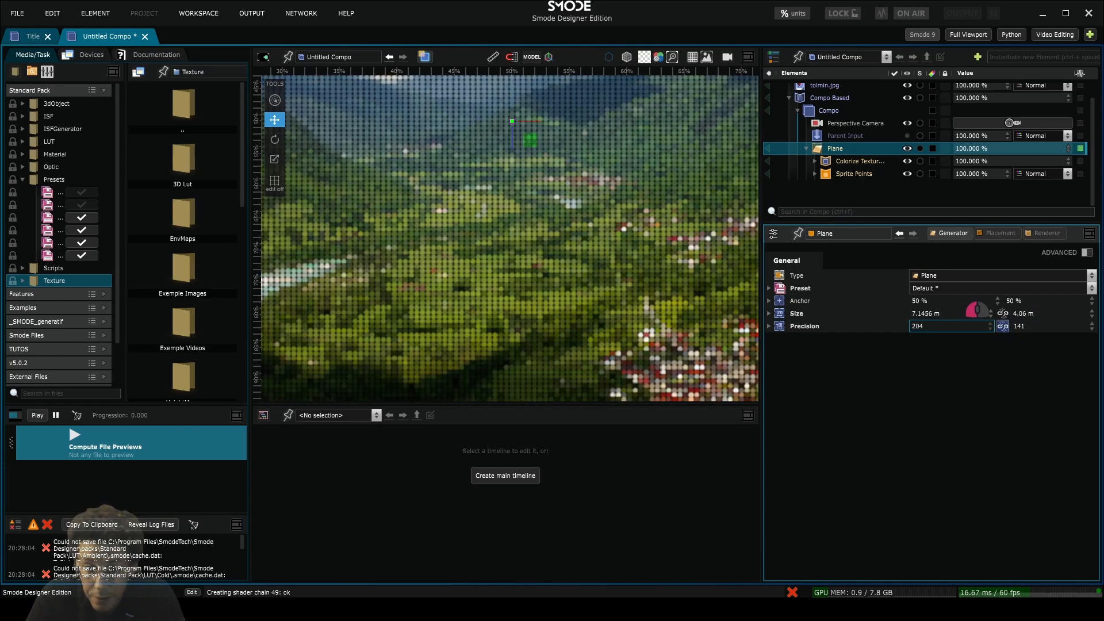
{"action": "scroll", "coordinate": [568, 243], "scroll_direction": "up", "scroll_amount": 5}
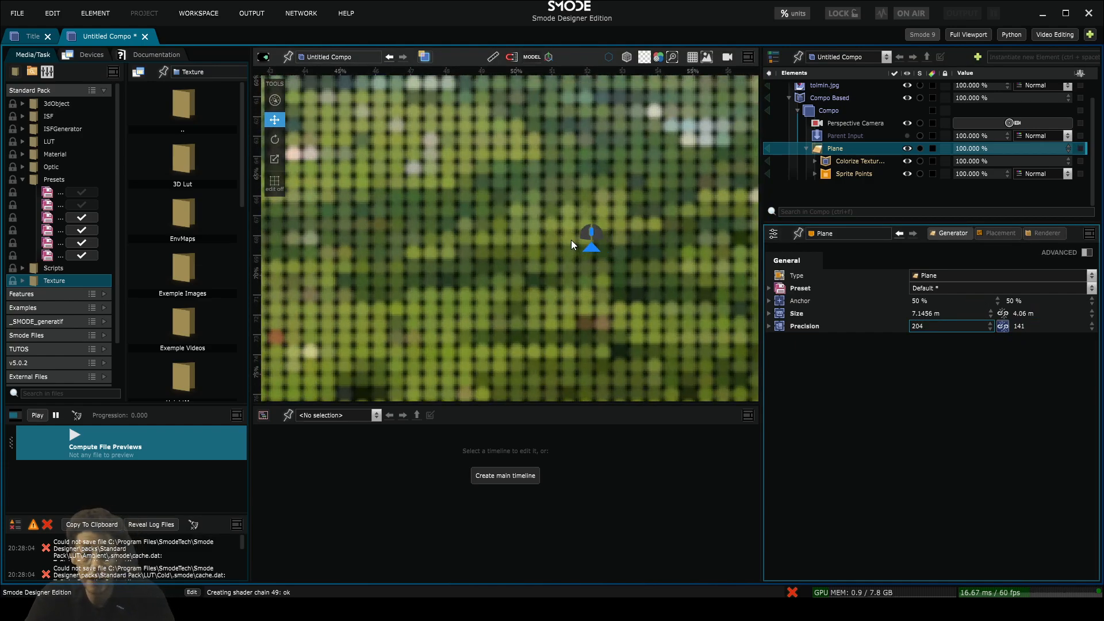
- Lower the Plane's Precision to 104 by 29 and enlarge the Object Space Size of the Sprite Points
{"action": "left_click_drag", "start_coordinate": [959, 327], "coordinate": [961, 322]}
{"action": "left_click_drag", "start_coordinate": [1029, 326], "coordinate": [1039, 325]}
{"action": "left_click", "coordinate": [829, 162]}
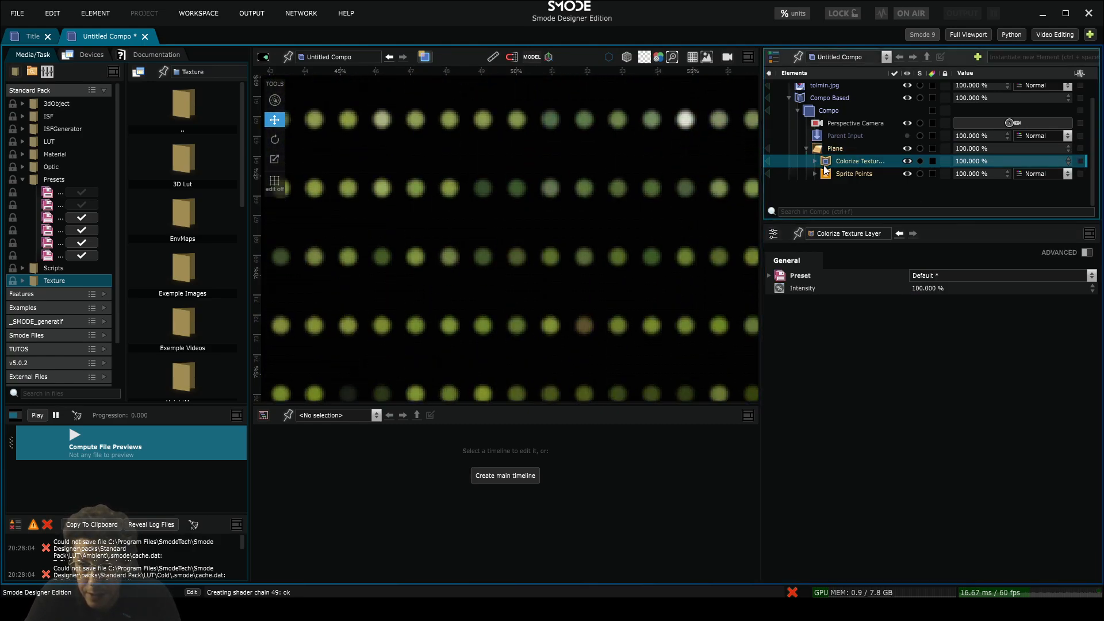
{"action": "left_click", "coordinate": [829, 175]}
{"action": "left_click_drag", "start_coordinate": [1021, 373], "coordinate": [1000, 345], "text": "ctrl"}
- Raise the Plane's vertical Precision to 65 so the rows of dots sit closer together
{"action": "left_click", "coordinate": [840, 148]}
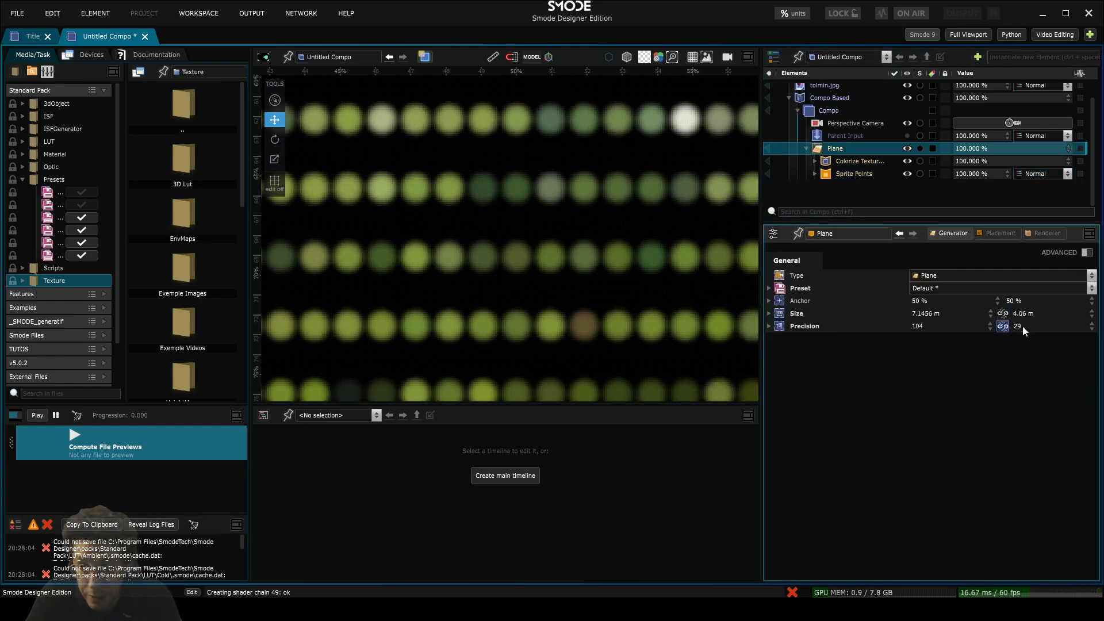
{"action": "left_click_drag", "start_coordinate": [1022, 326], "coordinate": [1041, 314]}
{"action": "scroll", "coordinate": [581, 184], "scroll_direction": "down", "scroll_amount": 5}
{"action": "scroll", "coordinate": [582, 184], "scroll_direction": "up", "scroll_amount": 3}
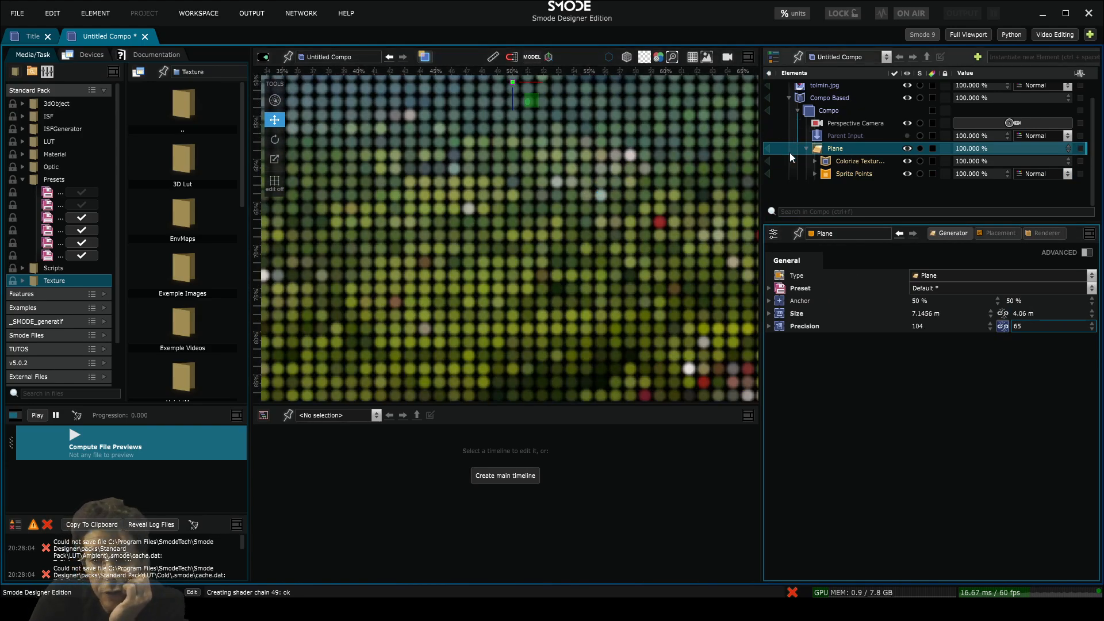
- Preview the Dot White b.png texture of the Sprite Points by itself, return to the full composition and inspect the dots up close
{"action": "left_click", "coordinate": [814, 174]}
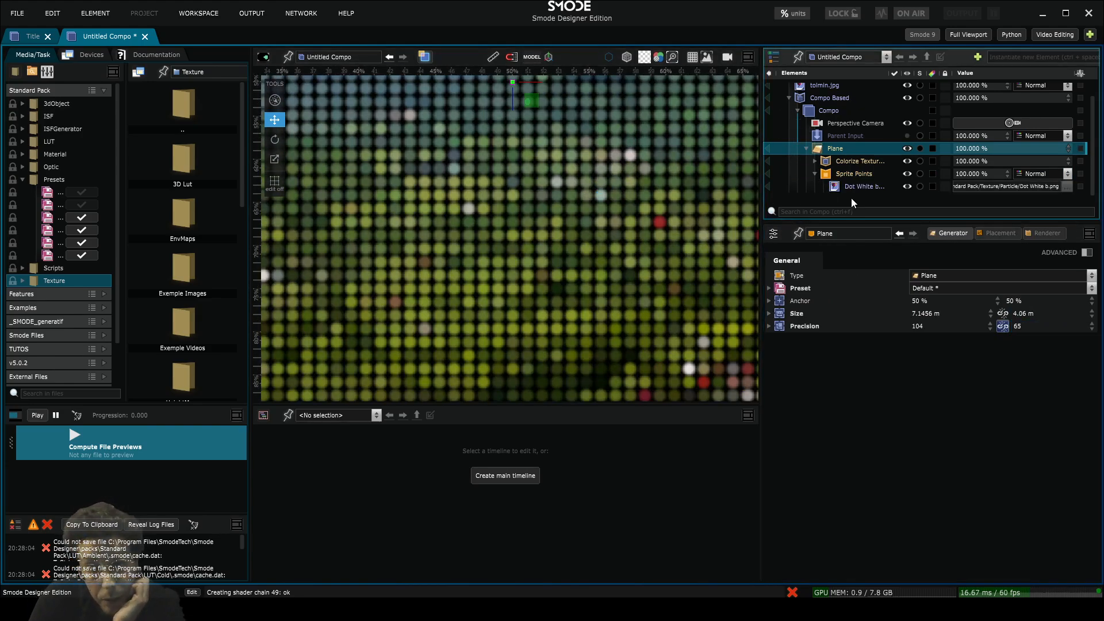
{"action": "left_click", "coordinate": [860, 186]}
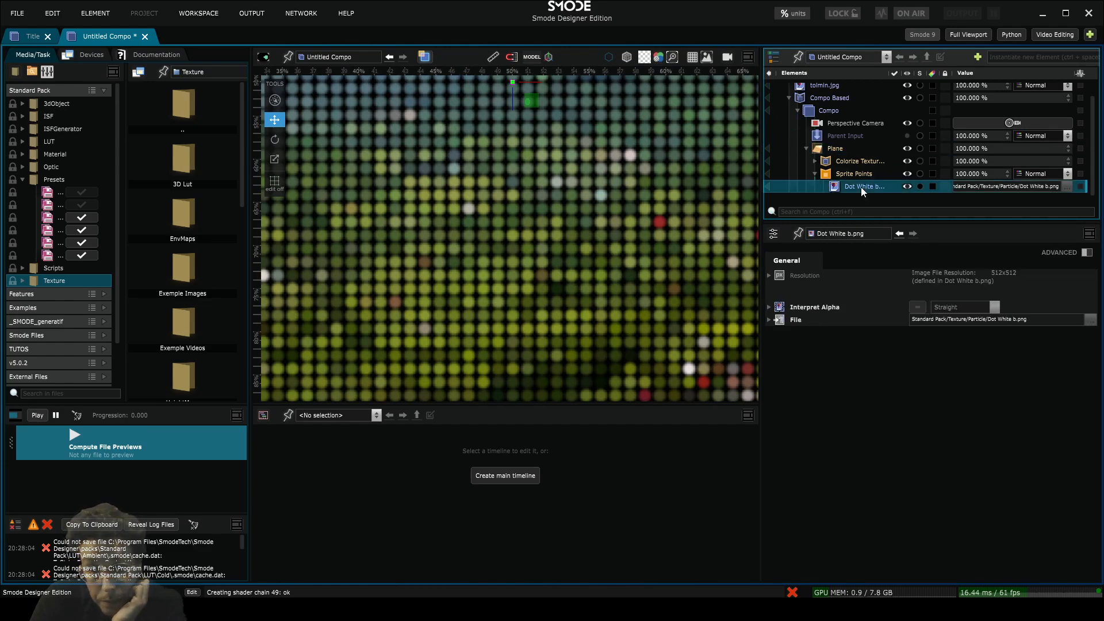
{"action": "left_click", "coordinate": [770, 186]}
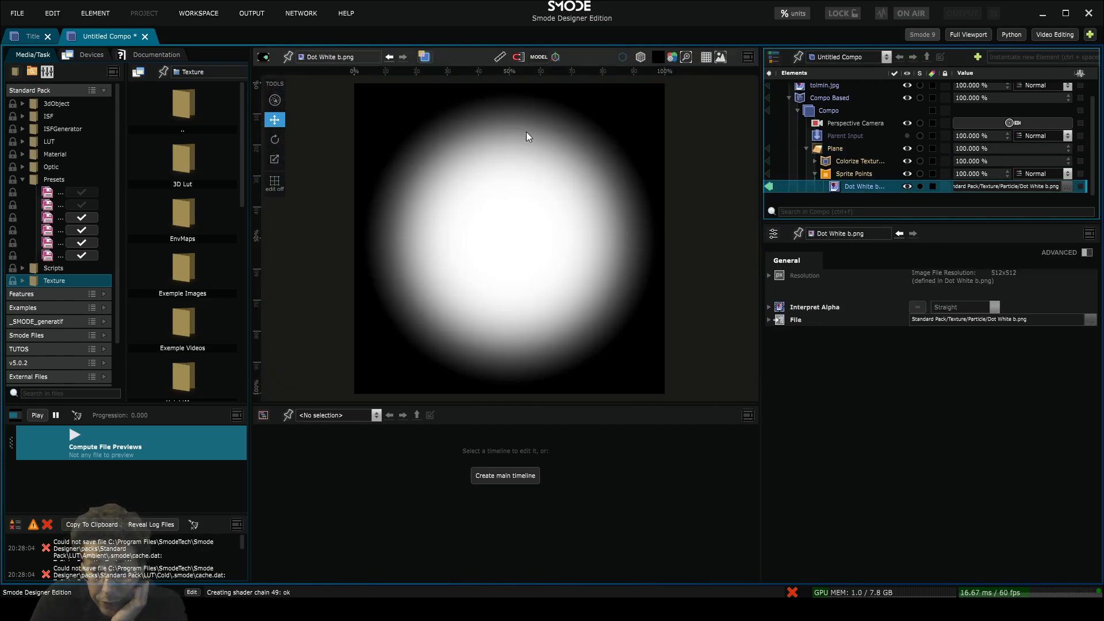
{"action": "left_click", "coordinate": [769, 186]}
{"action": "scroll", "coordinate": [554, 229], "scroll_direction": "up", "scroll_amount": 10}
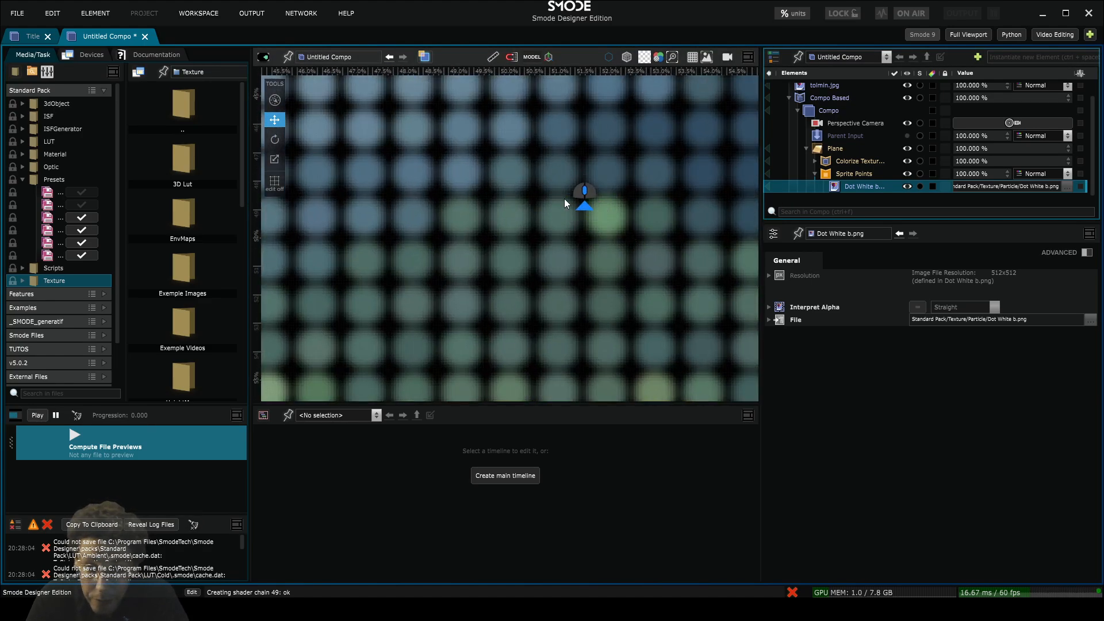
{"action": "scroll", "coordinate": [564, 199], "scroll_direction": "up", "scroll_amount": 1}
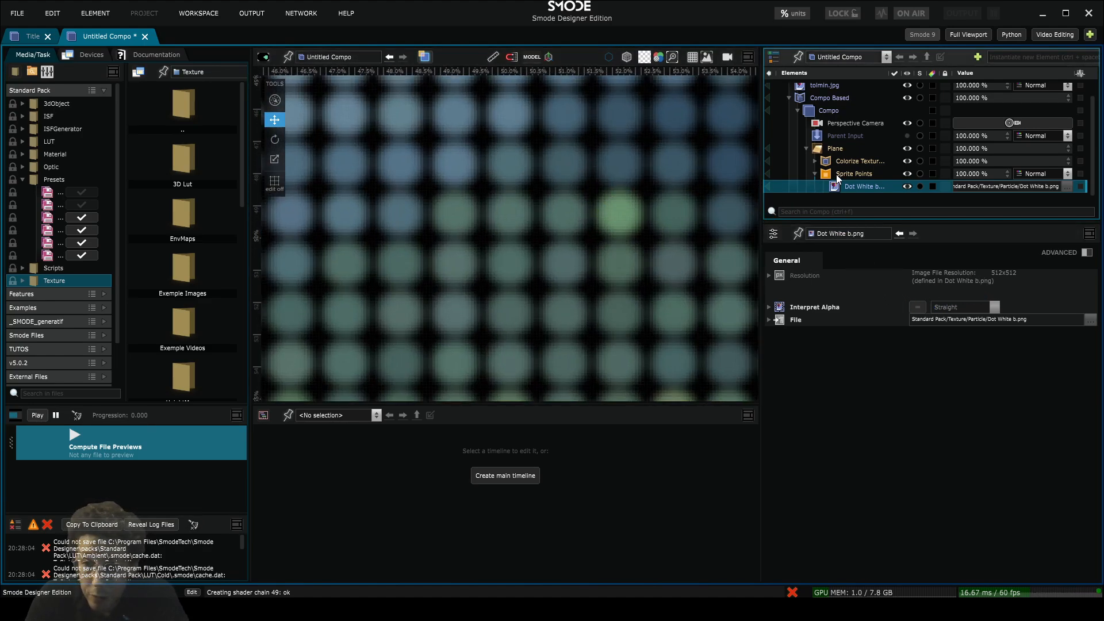
- Browse the particle images available for the sprite texture and reveal Dot White b.png in the media directory
{"action": "left_click", "coordinate": [768, 320]}
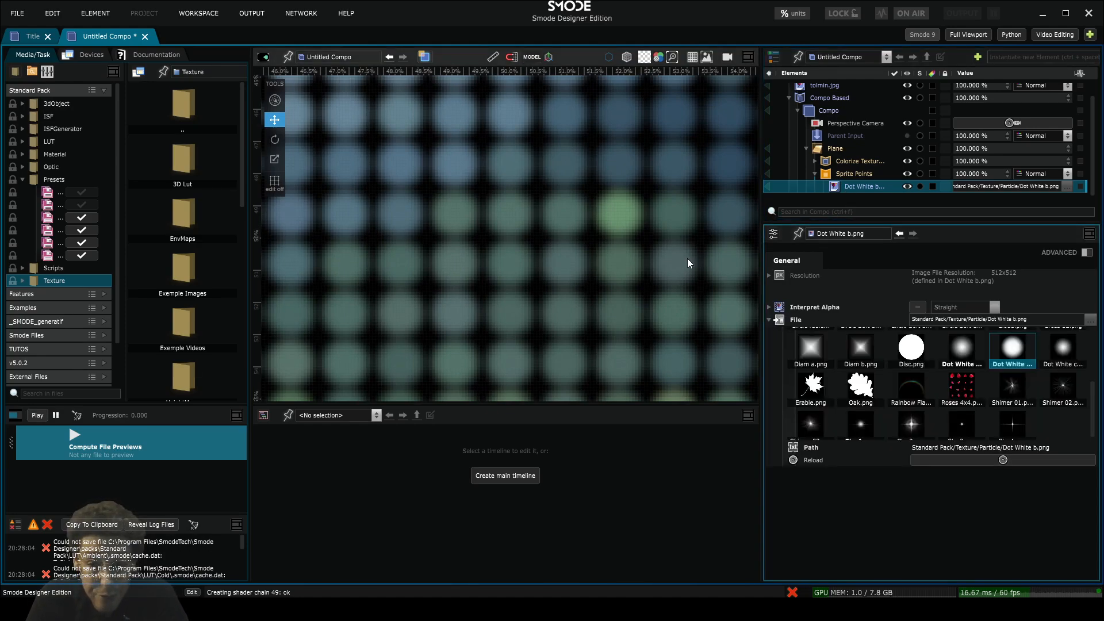
{"action": "scroll", "coordinate": [633, 260], "scroll_direction": "down", "scroll_amount": 5}
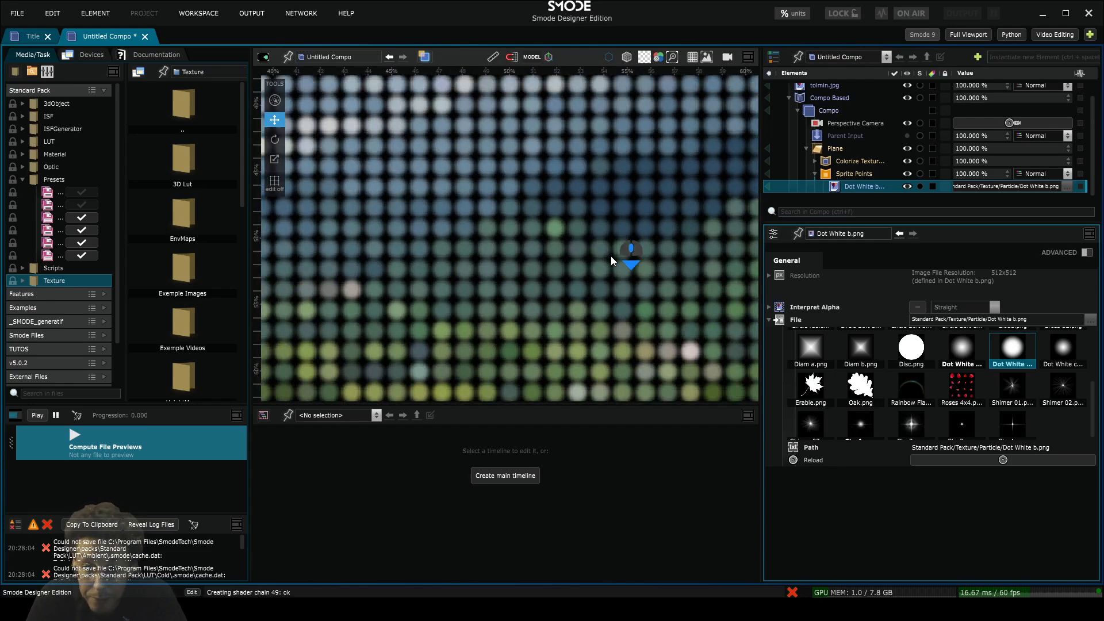
{"action": "left_click", "coordinate": [769, 321]}
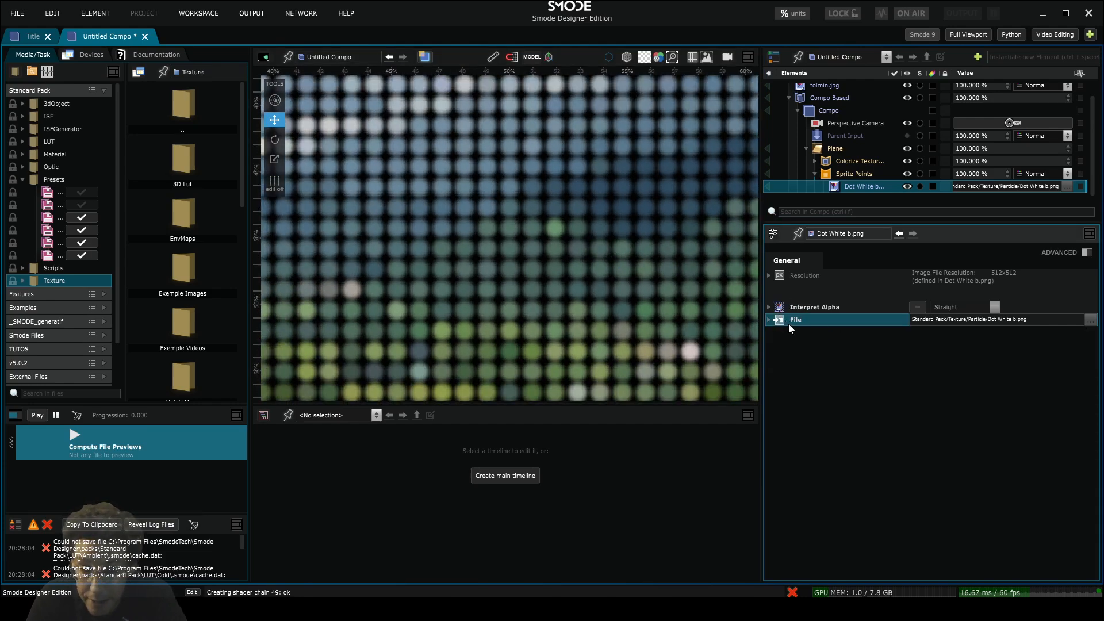
{"action": "left_click", "coordinate": [768, 319]}
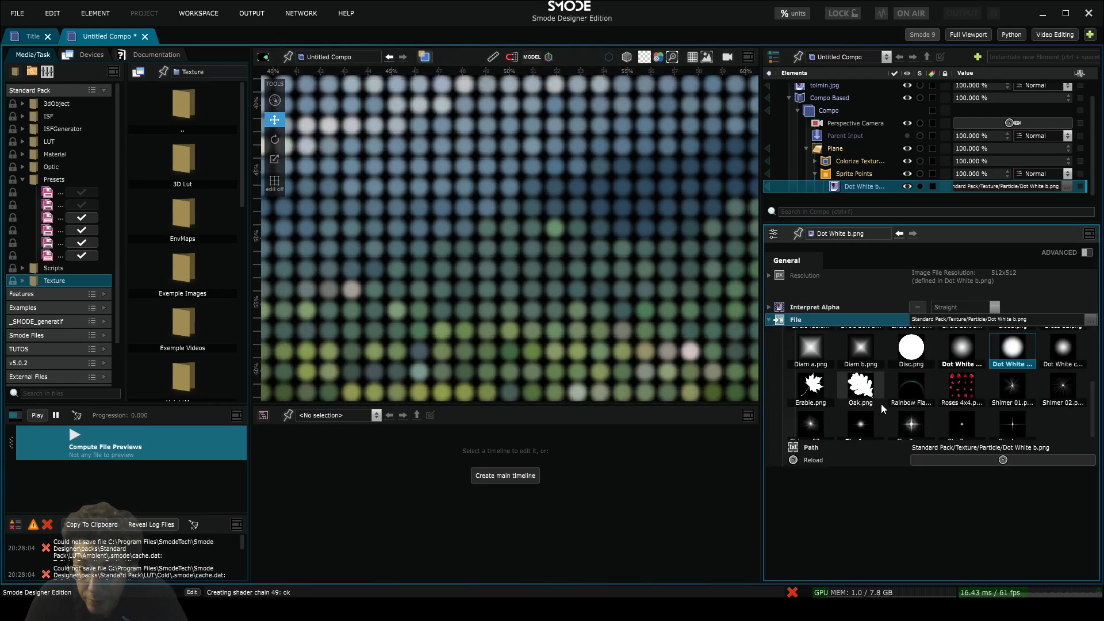
{"action": "scroll", "coordinate": [884, 399], "scroll_direction": "up", "scroll_amount": 1}
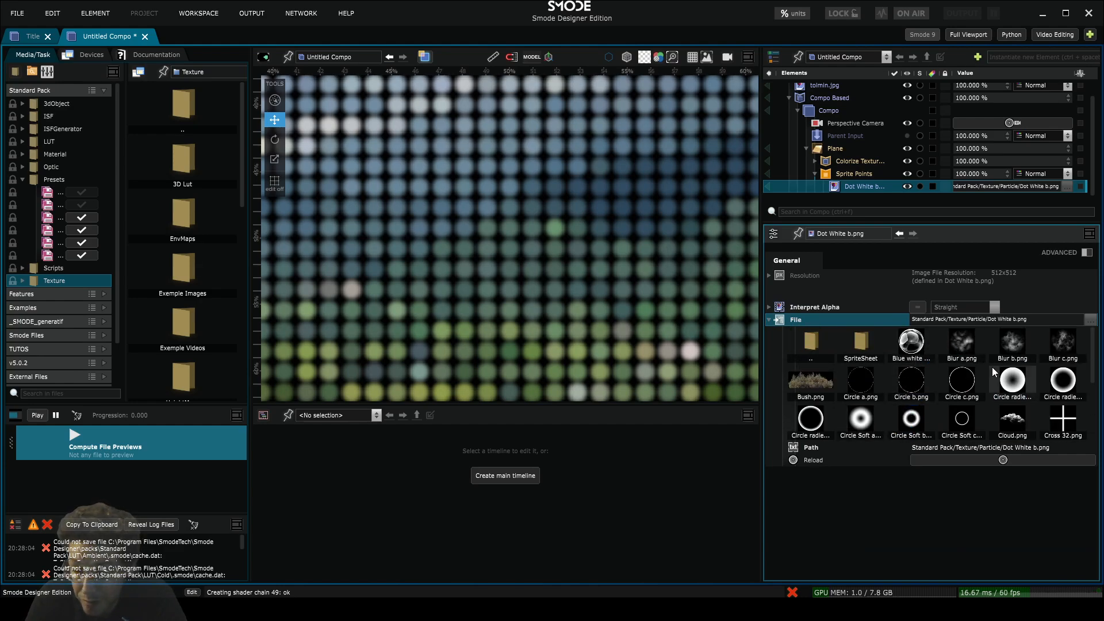
{"action": "left_click", "coordinate": [907, 348]}
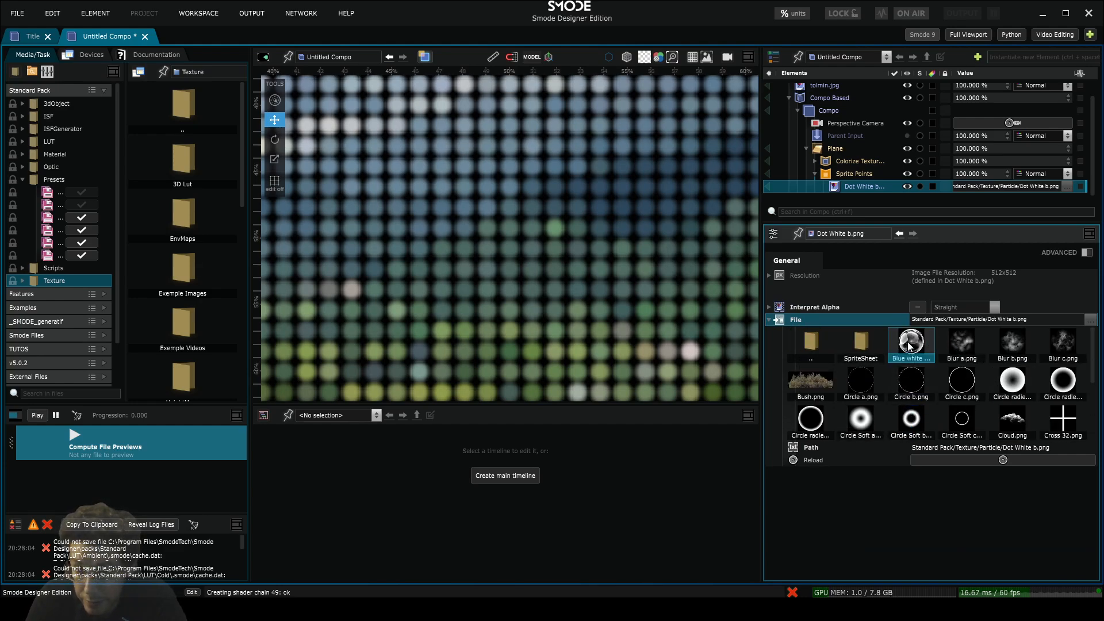
{"action": "right_click", "coordinate": [844, 187]}
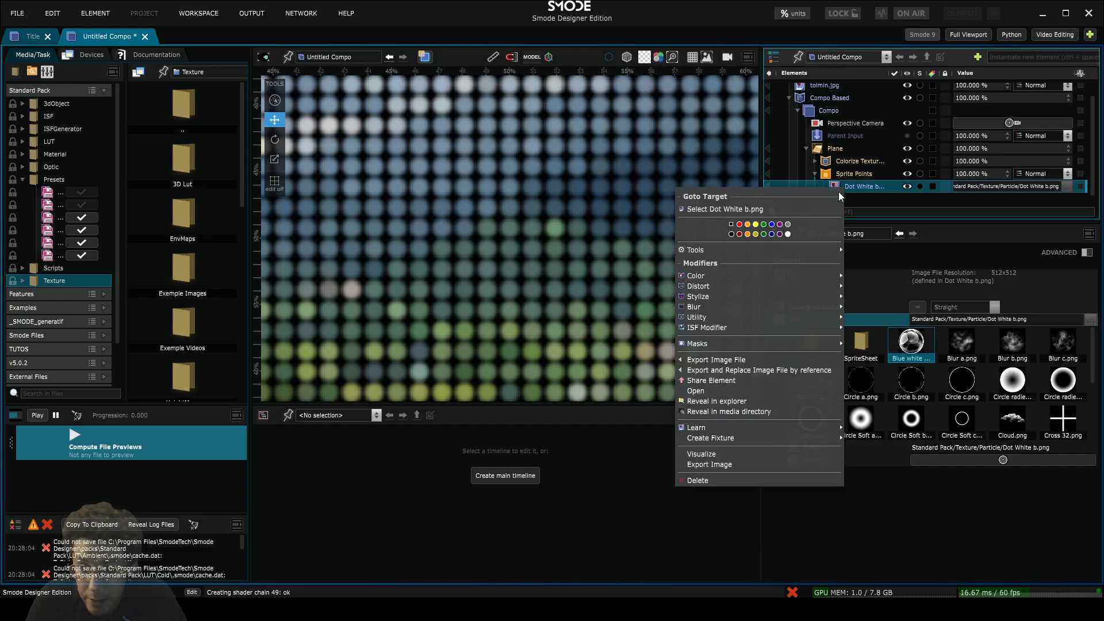
{"action": "left_click", "coordinate": [771, 410]}
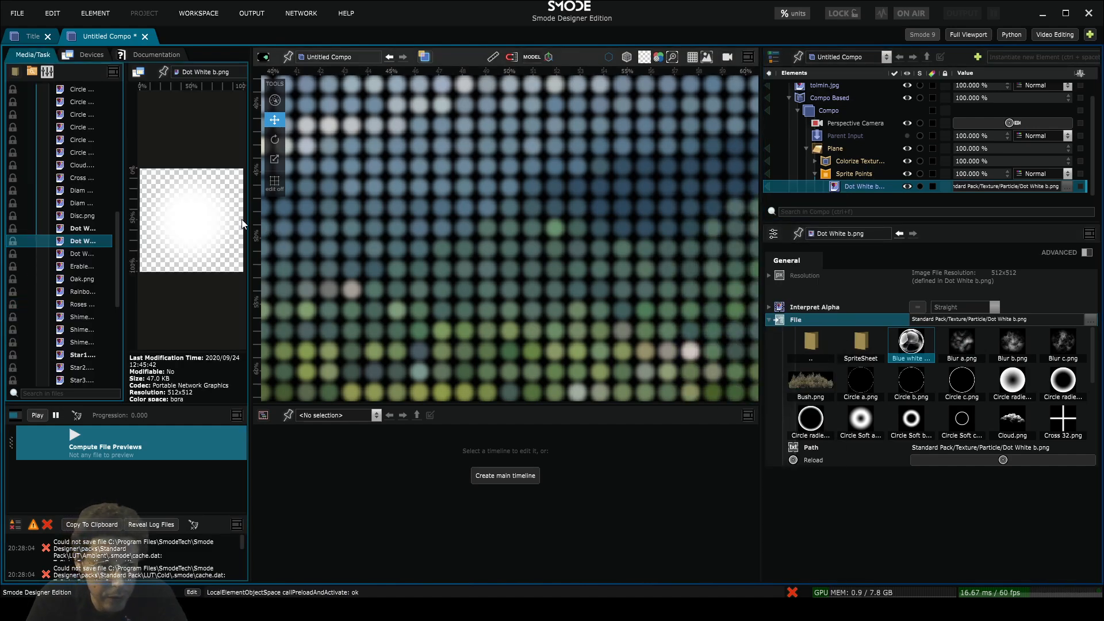
{"action": "scroll", "coordinate": [73, 224], "scroll_direction": "down", "scroll_amount": 4}
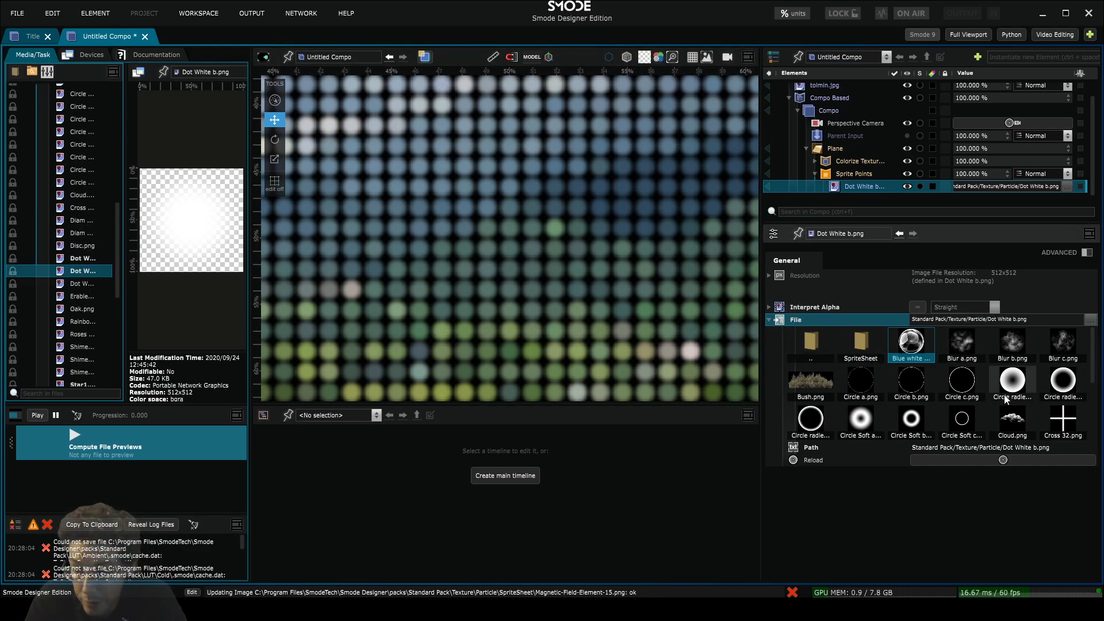
- Try Blue white drop.png and Circle radient c.png as the texture of the Sprite Points
{"action": "left_click", "coordinate": [908, 344]}
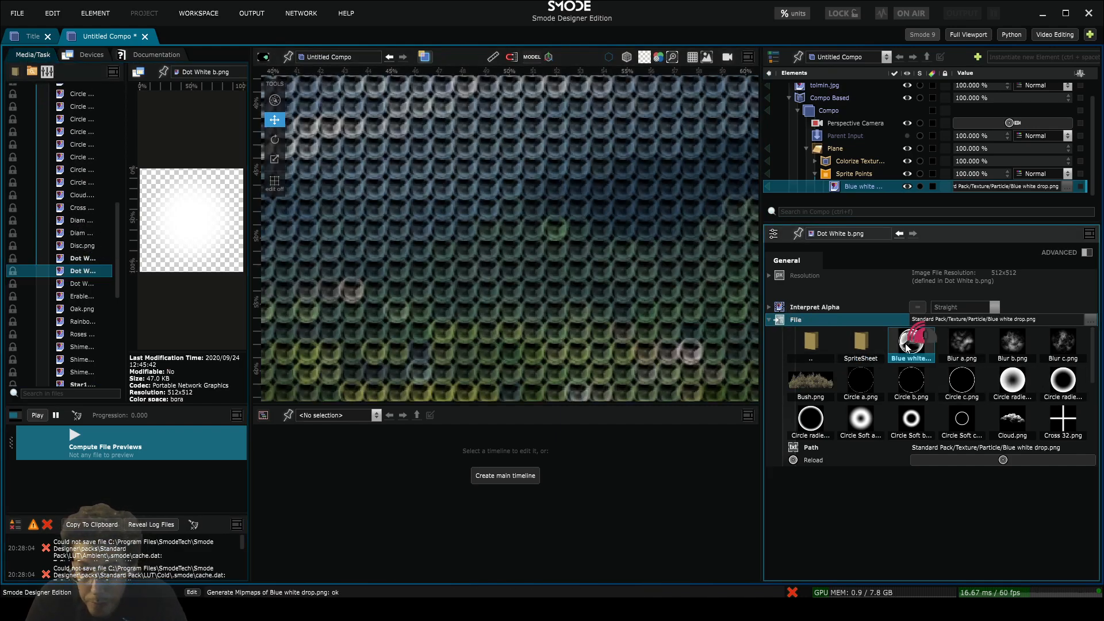
{"action": "scroll", "coordinate": [643, 237], "scroll_direction": "down", "scroll_amount": 4}
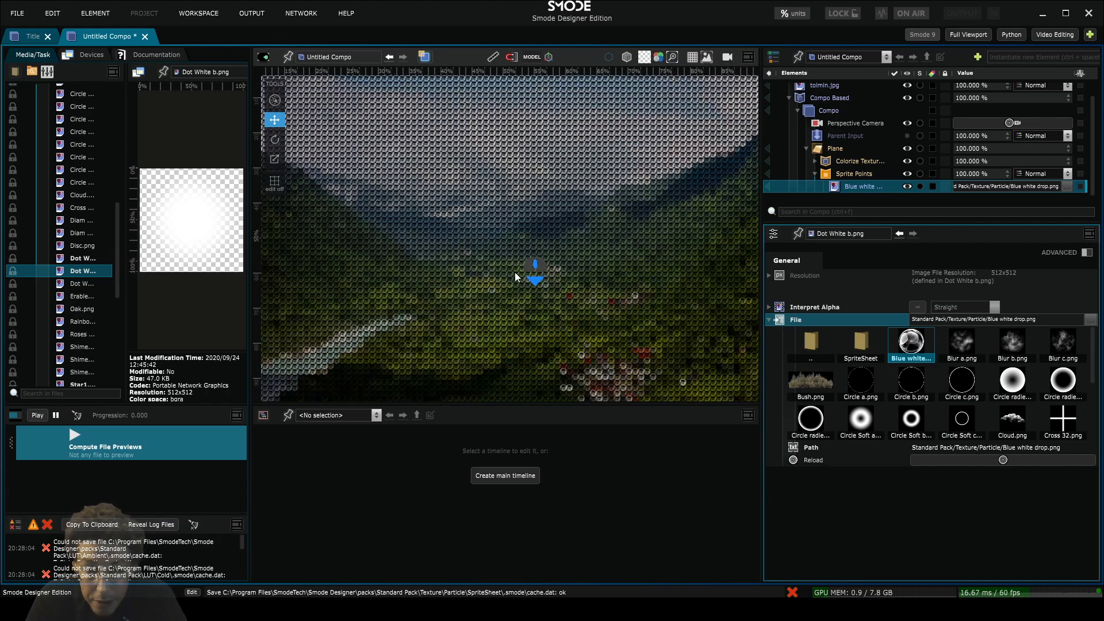
{"action": "scroll", "coordinate": [515, 272], "scroll_direction": "up", "scroll_amount": 5}
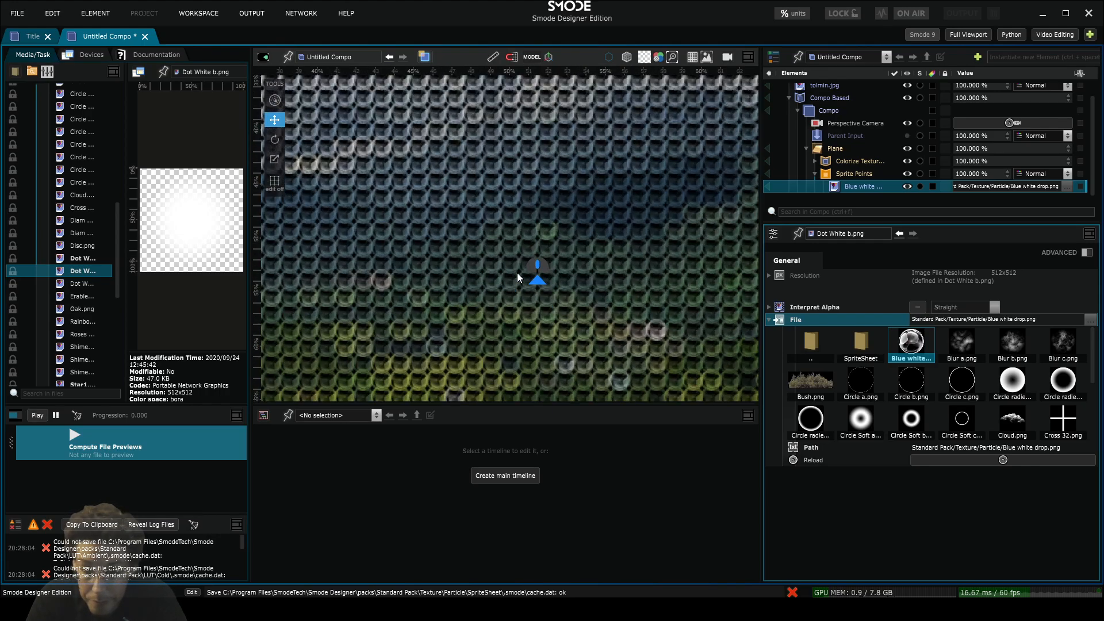
{"action": "left_click", "coordinate": [811, 418]}
{"action": "scroll", "coordinate": [871, 404], "scroll_direction": "down", "scroll_amount": 2}
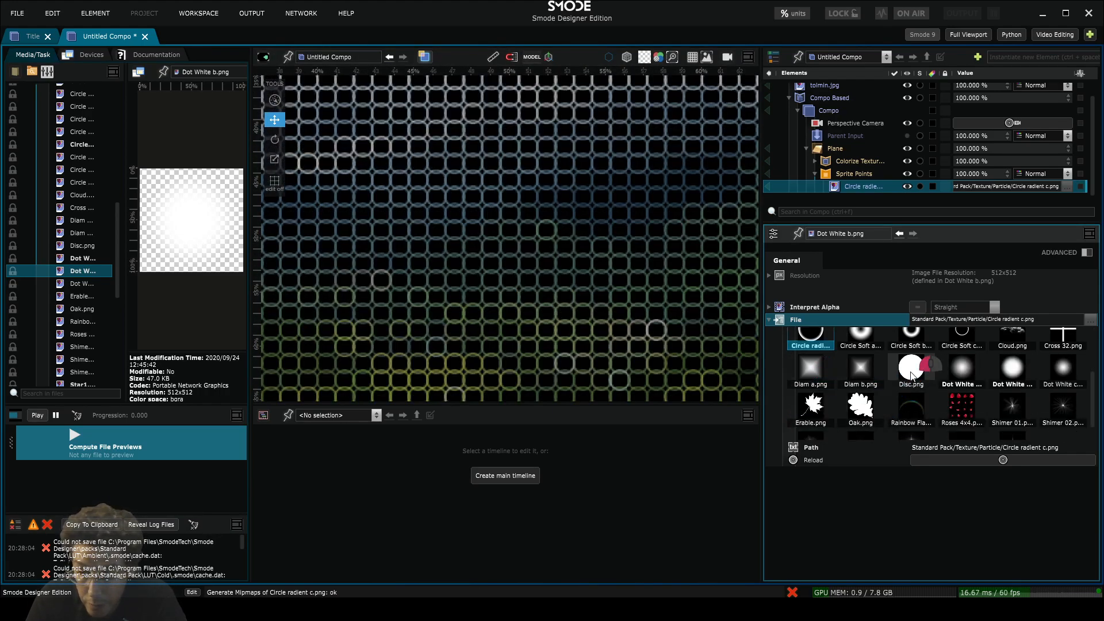
- Use Disc.png as the sprite texture and set the Object Space Size of the Sprite Points to -0.0622 m in both directions
{"action": "left_click", "coordinate": [911, 374]}
{"action": "left_click", "coordinate": [861, 174]}
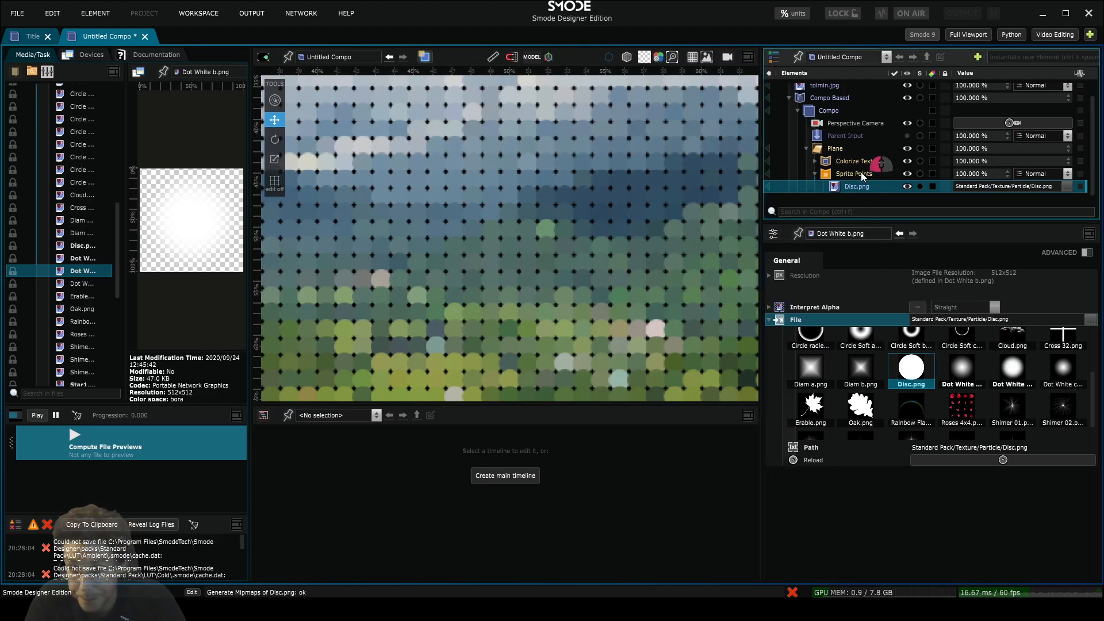
{"action": "left_click_drag", "start_coordinate": [1017, 373], "coordinate": [1026, 255], "text": "ctrl"}
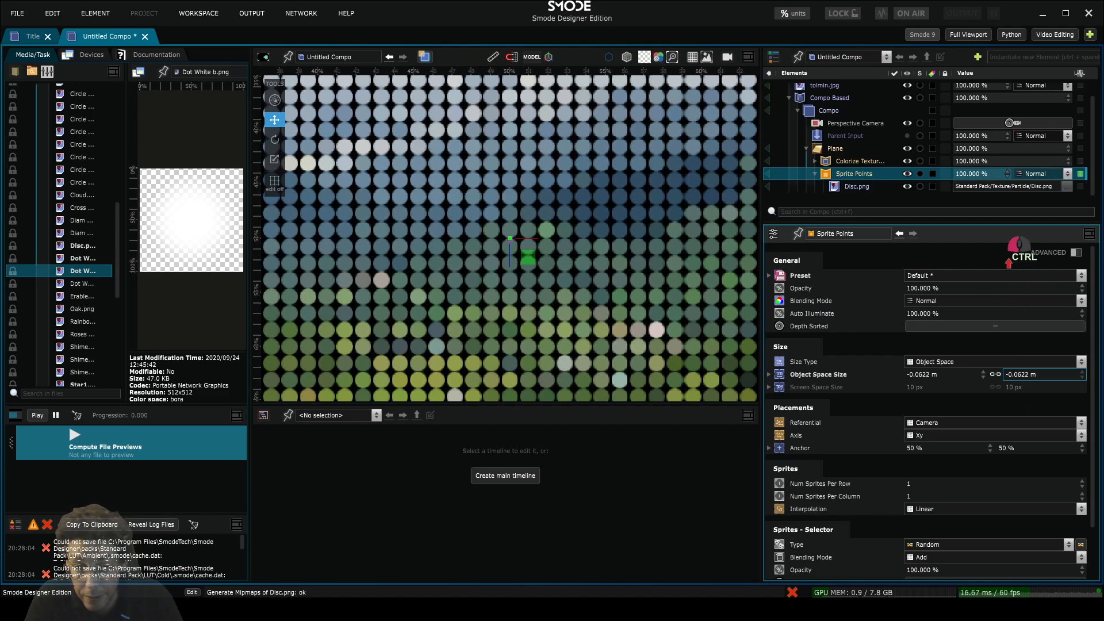
{"action": "left_click", "coordinate": [856, 187]}
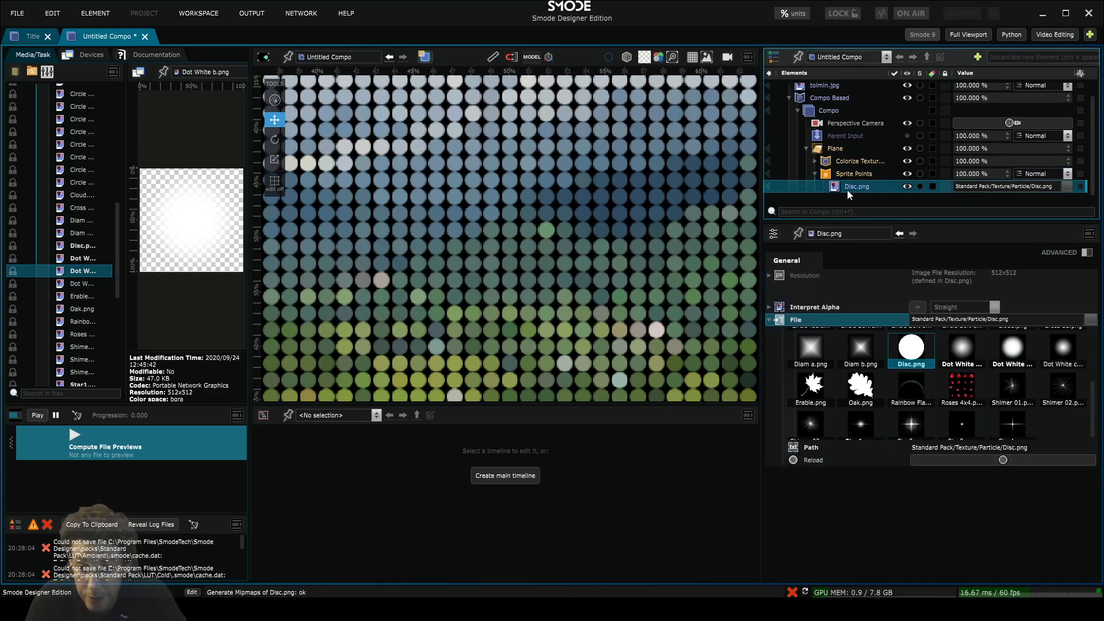
{"action": "scroll", "coordinate": [484, 229], "scroll_direction": "down", "scroll_amount": 4}
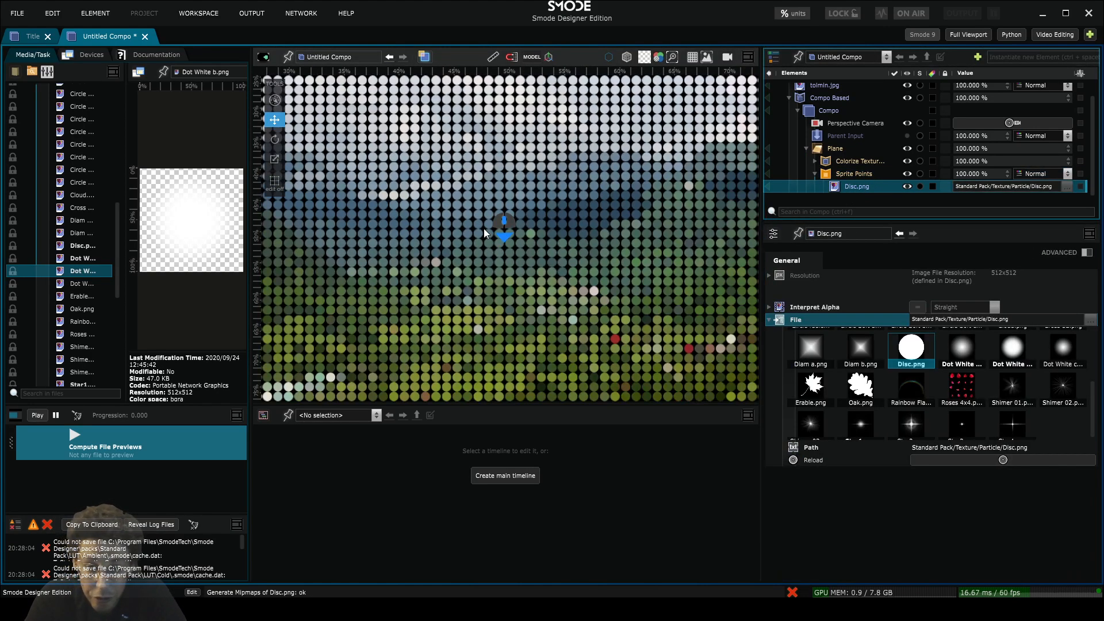
{"action": "scroll", "coordinate": [40, 123], "scroll_direction": "up", "scroll_amount": 4}
- Collapse the Presets and Texture folders and open the example_Videos folder of _SMODE_generatif in the media directory
{"action": "scroll", "coordinate": [40, 122], "scroll_direction": "up", "scroll_amount": 4}
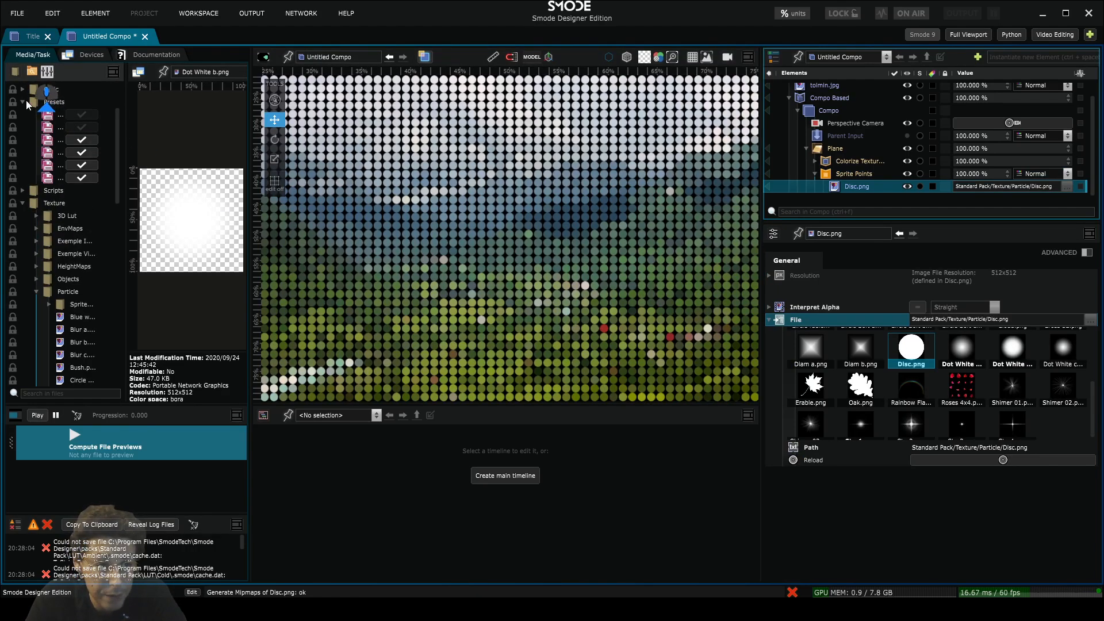
{"action": "left_click", "coordinate": [23, 102]}
{"action": "left_click", "coordinate": [24, 124]}
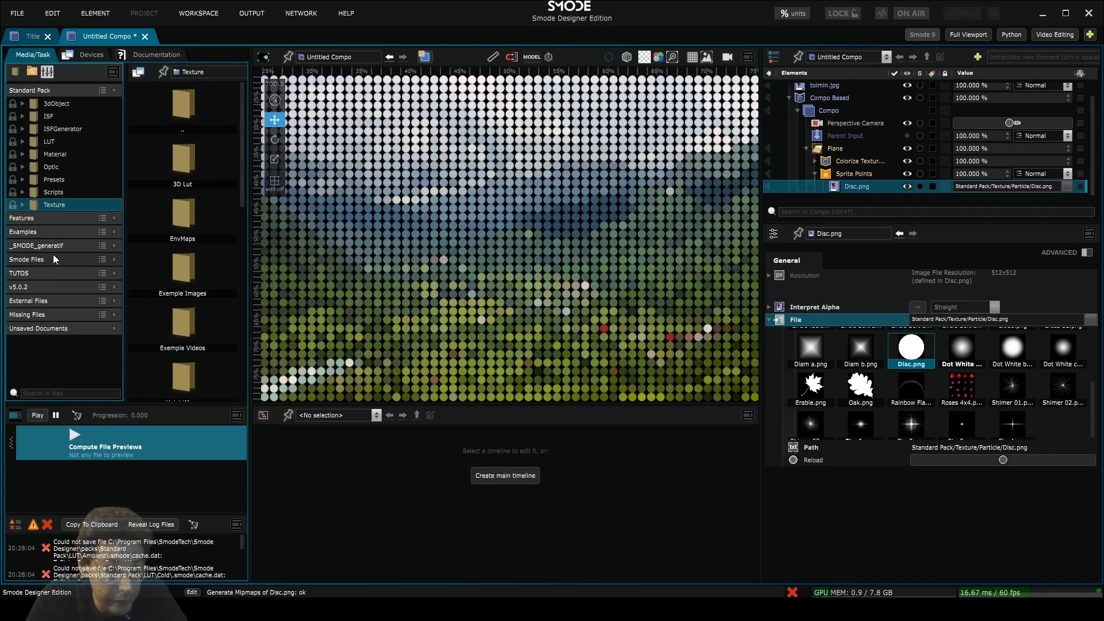
{"action": "left_click", "coordinate": [53, 232]}
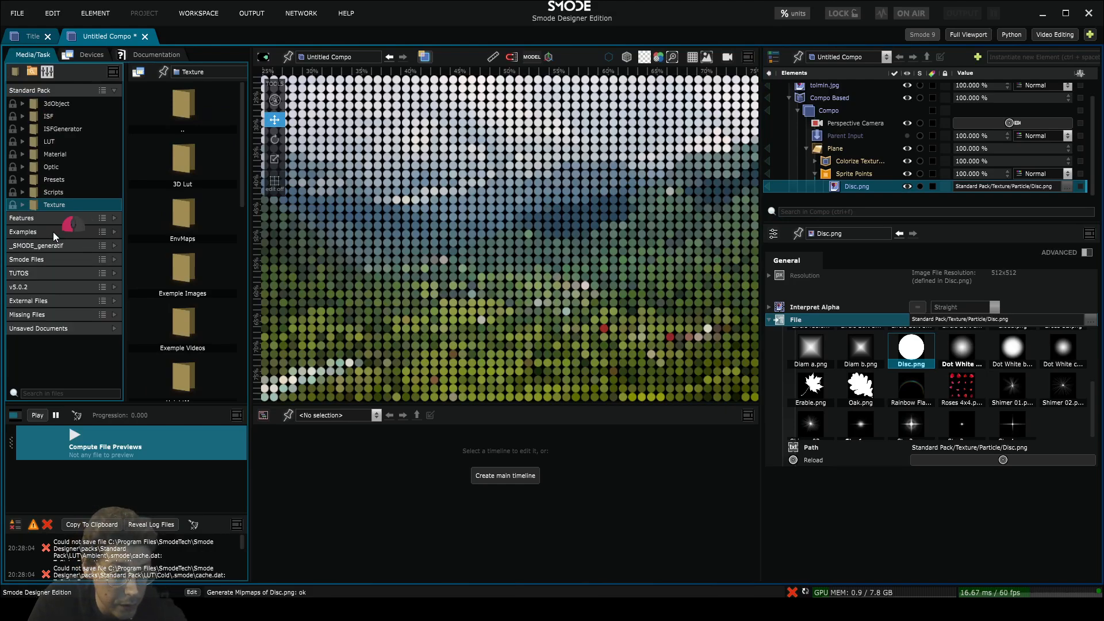
{"action": "left_click", "coordinate": [50, 260]}
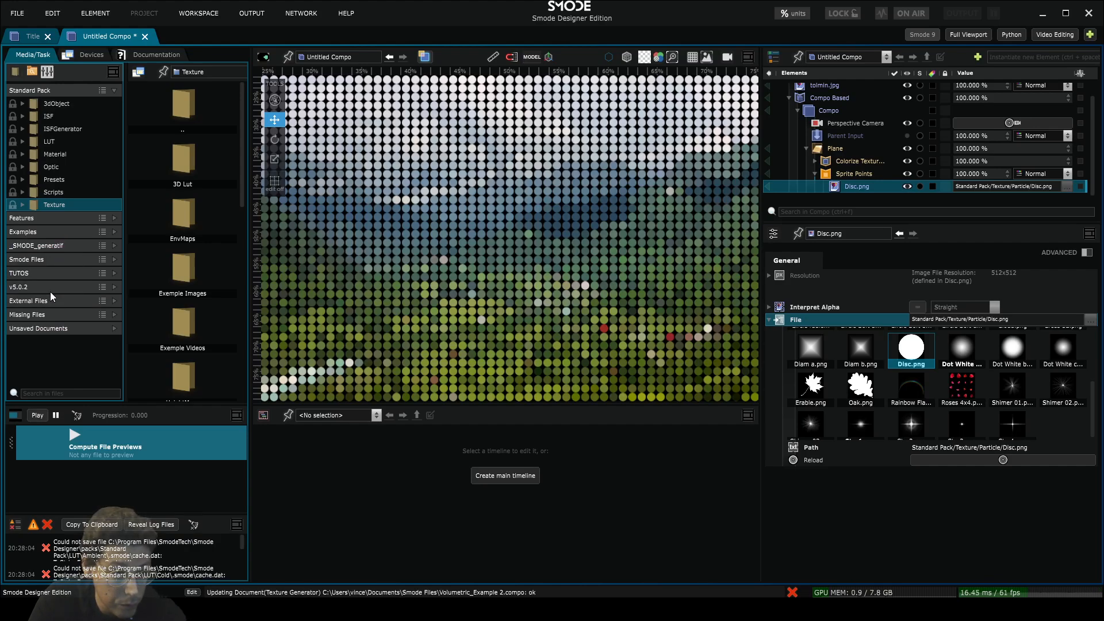
{"action": "left_click", "coordinate": [48, 246]}
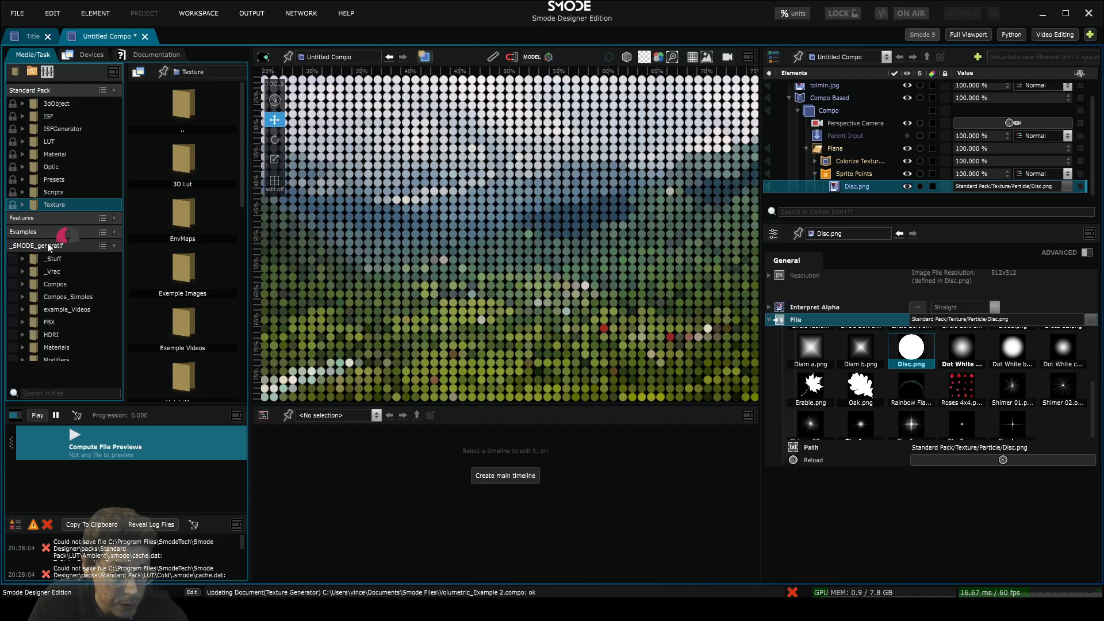
{"action": "scroll", "coordinate": [56, 247], "scroll_direction": "down", "scroll_amount": 4}
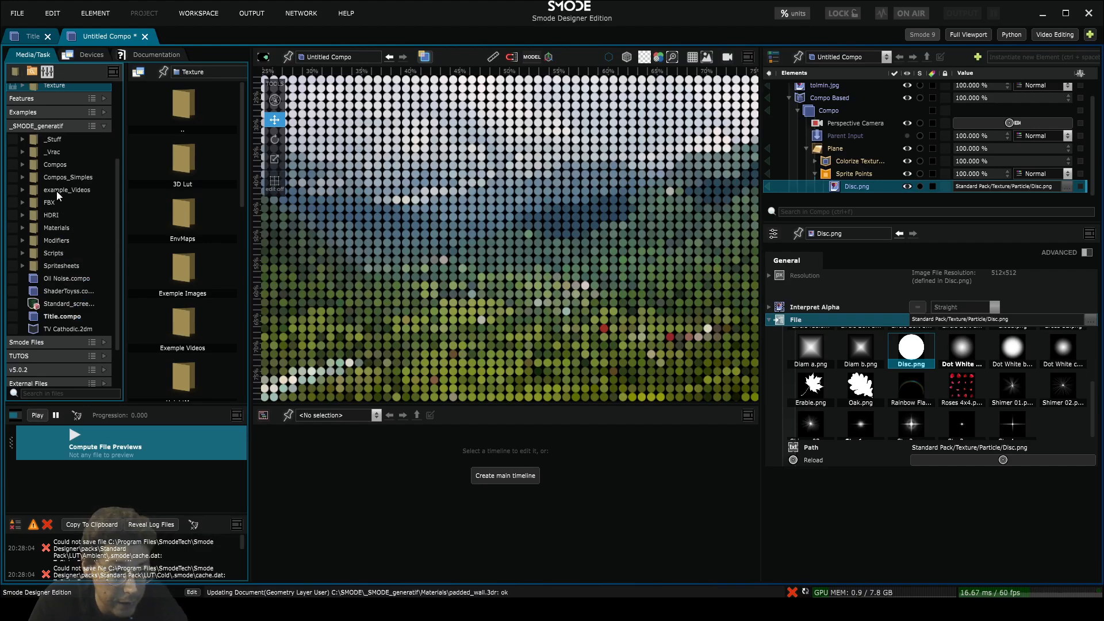
{"action": "left_click", "coordinate": [20, 189]}
{"action": "left_click", "coordinate": [37, 190]}
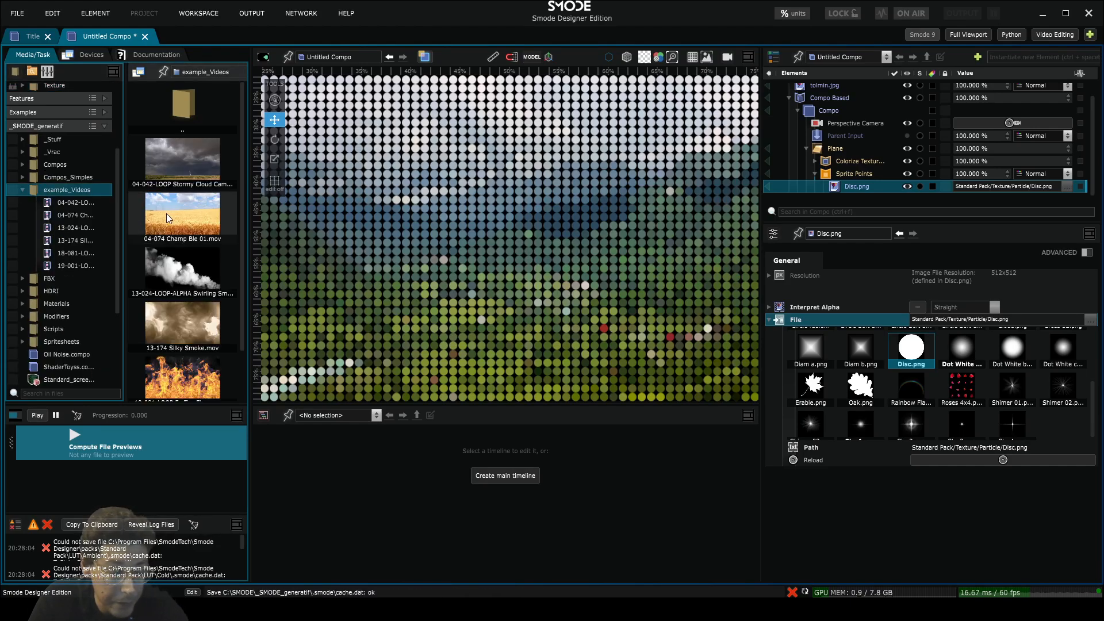
{"action": "scroll", "coordinate": [167, 223], "scroll_direction": "down", "scroll_amount": 1}
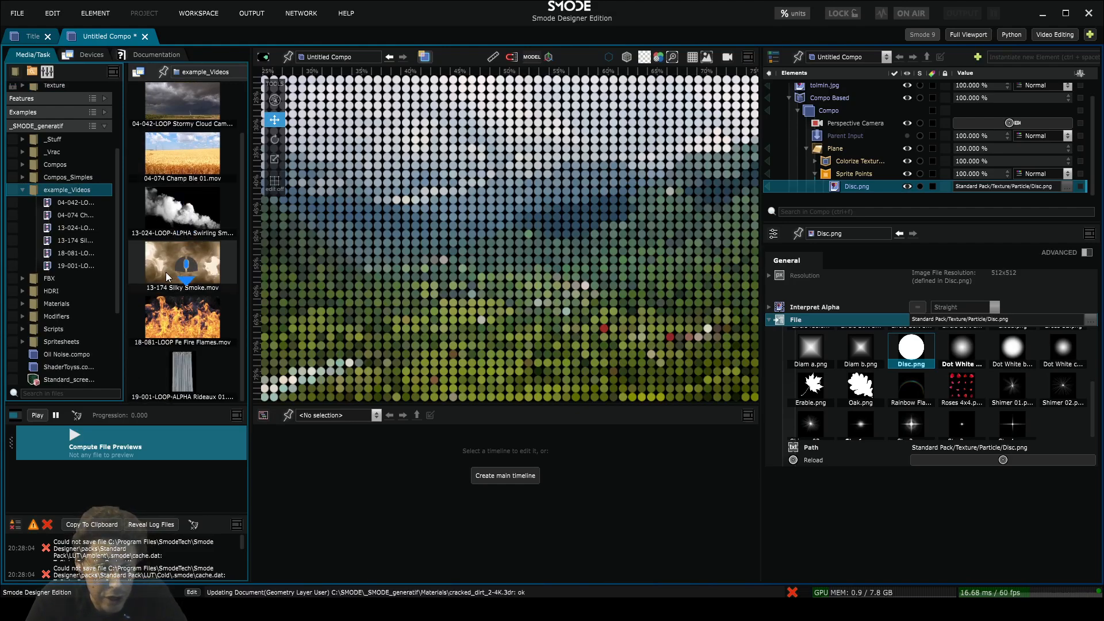
{"action": "scroll", "coordinate": [168, 281], "scroll_direction": "up", "scroll_amount": 1}
{"action": "scroll", "coordinate": [176, 265], "scroll_direction": "down", "scroll_amount": 1}
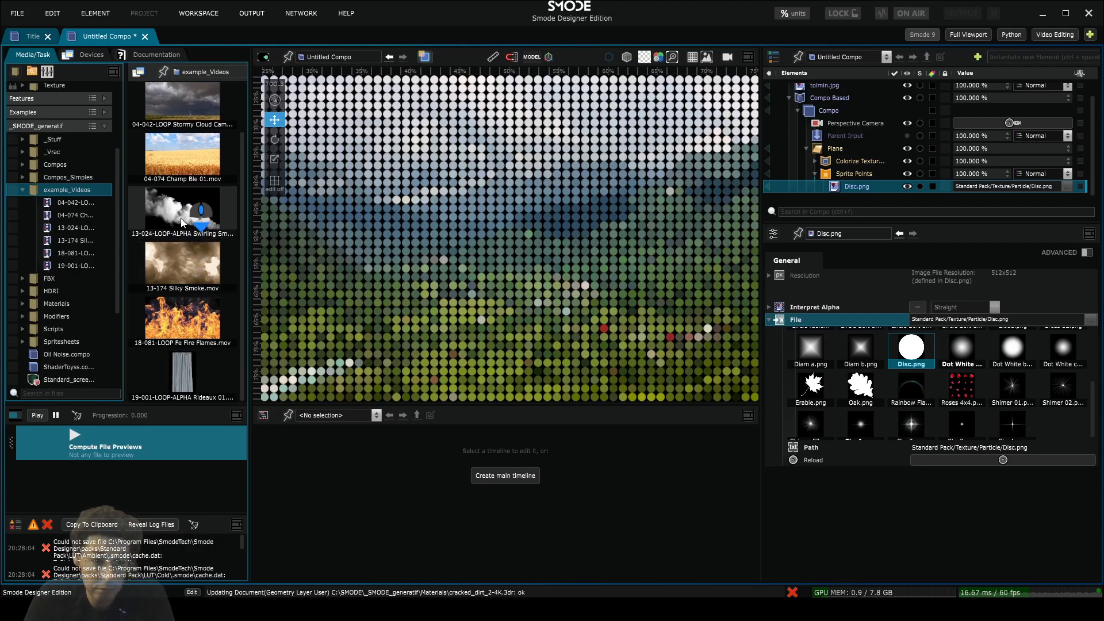
{"action": "left_click", "coordinate": [183, 223]}
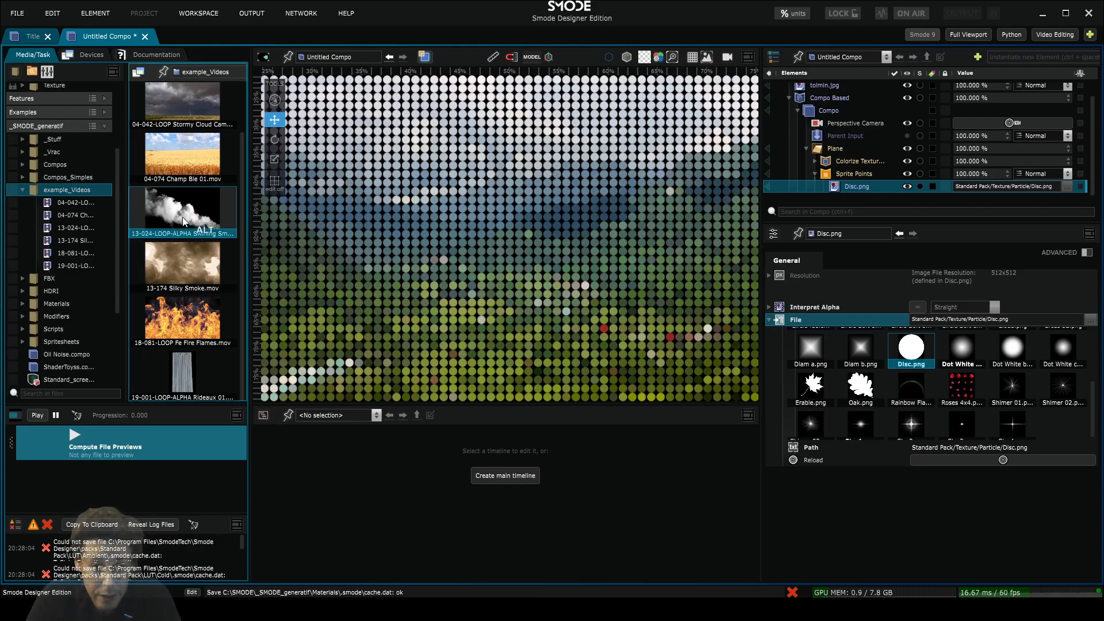
{"action": "left_click_drag", "start_coordinate": [183, 222], "coordinate": [844, 174]}
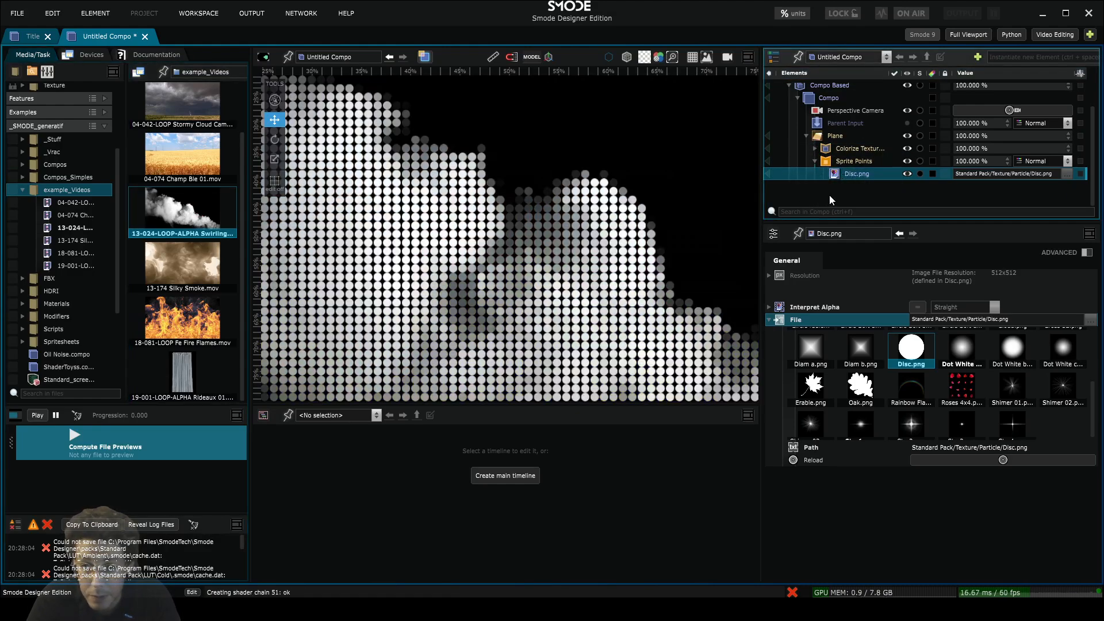
{"action": "key", "text": "ctrl+z"}
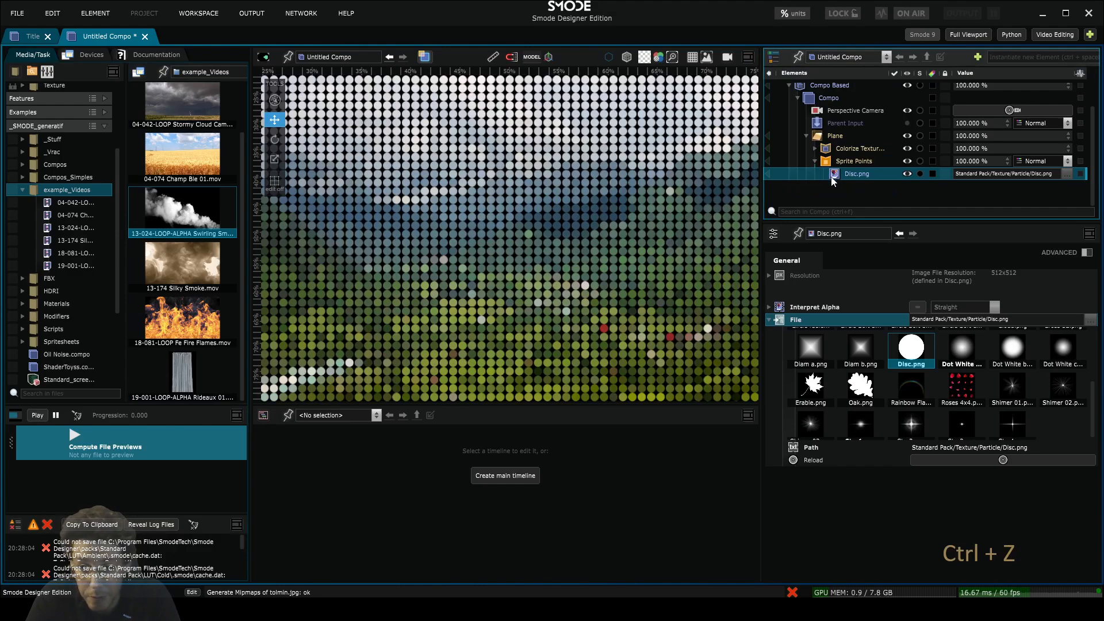
- Add the 13-024-LOOP-ALPHA Swirling Smoke video as a texture of the Sprite Points and disable Disc.png
{"action": "left_click_drag", "start_coordinate": [157, 222], "coordinate": [852, 176]}
{"action": "left_click", "coordinate": [851, 174]}
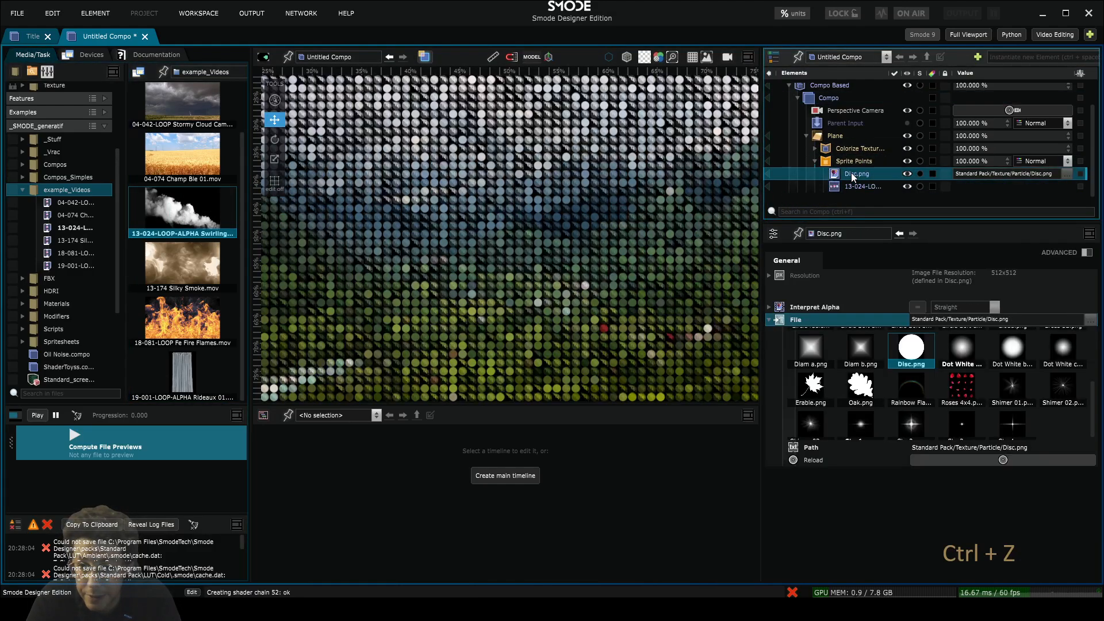
{"action": "key", "text": "space"}
{"action": "left_click", "coordinate": [854, 187]}
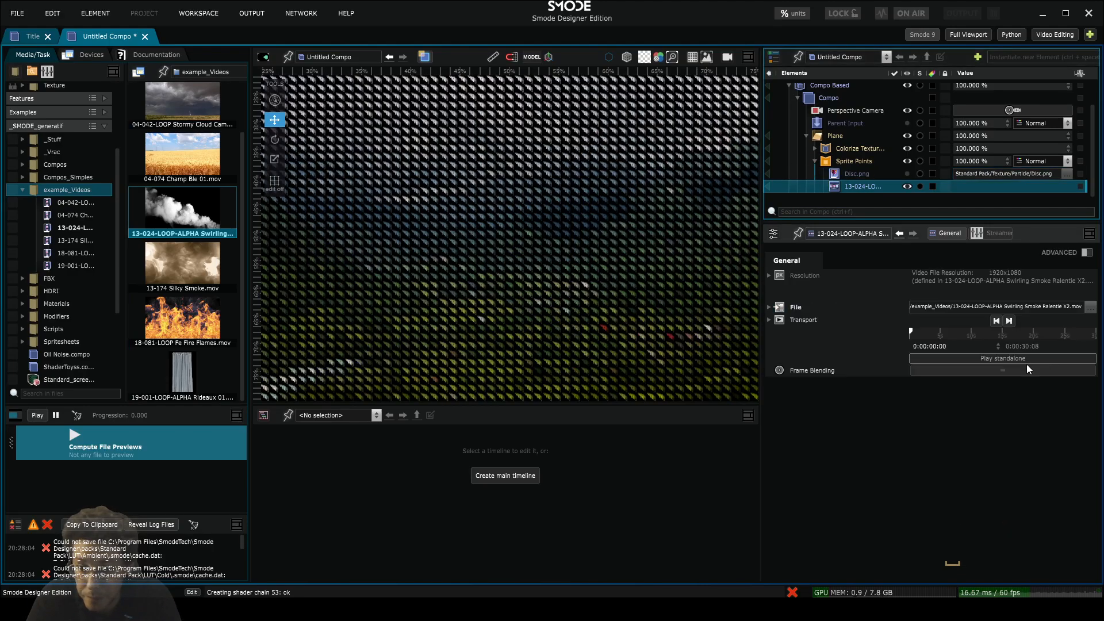
- Play the smoke video standalone and inspect the animated sprites up close in the viewport
{"action": "left_click", "coordinate": [1006, 359]}
{"action": "scroll", "coordinate": [534, 287], "scroll_direction": "up", "scroll_amount": 5}
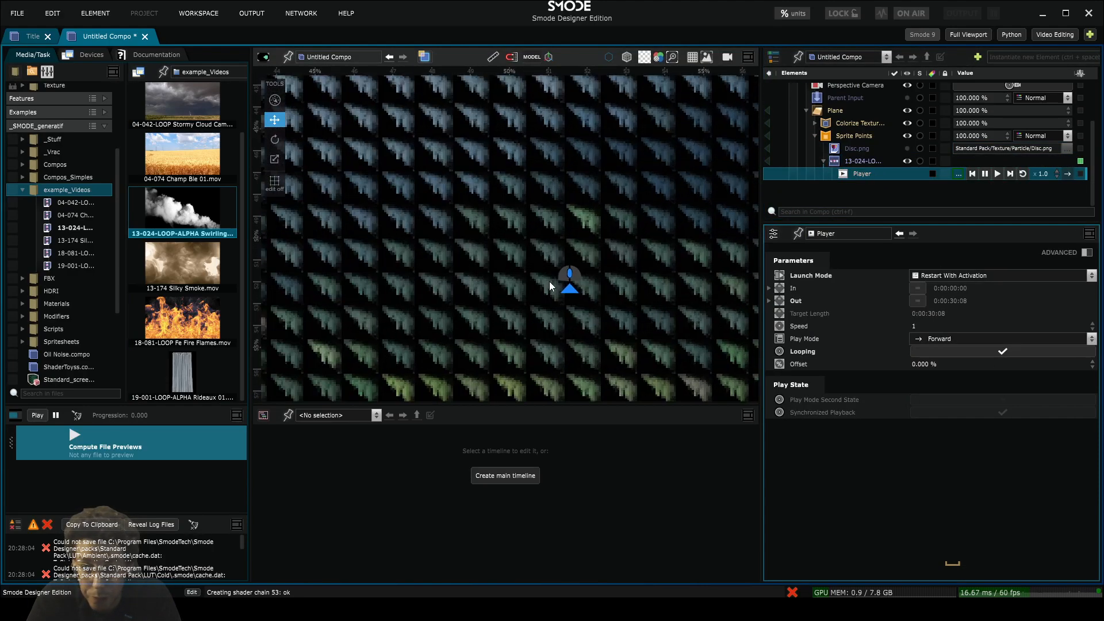
{"action": "scroll", "coordinate": [519, 228], "scroll_direction": "up", "scroll_amount": 2}
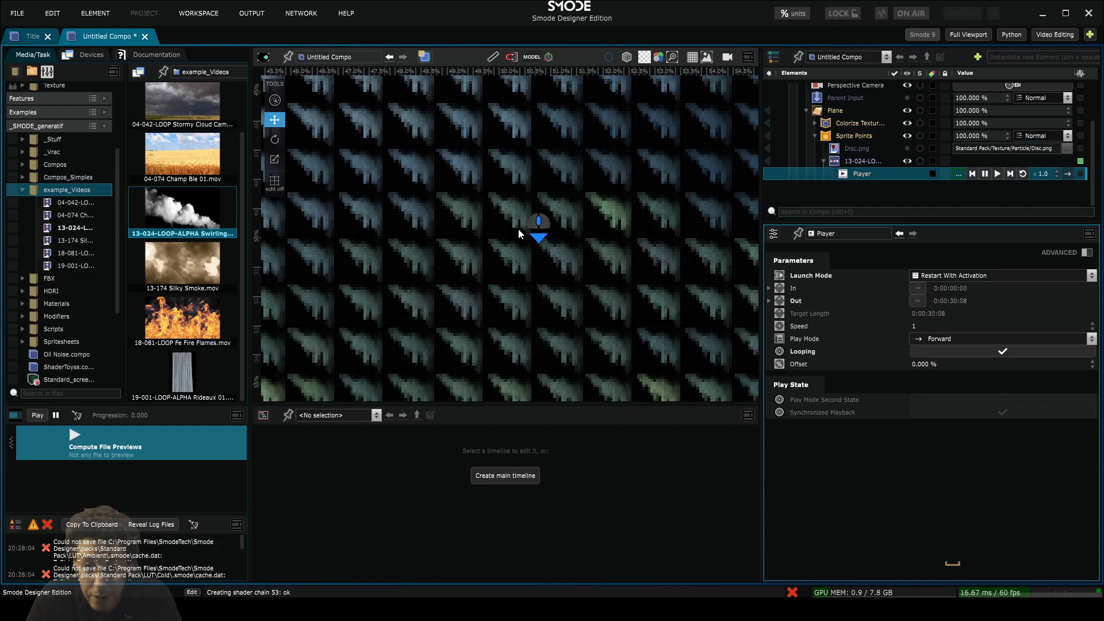
{"action": "scroll", "coordinate": [519, 229], "scroll_direction": "down", "scroll_amount": 7}
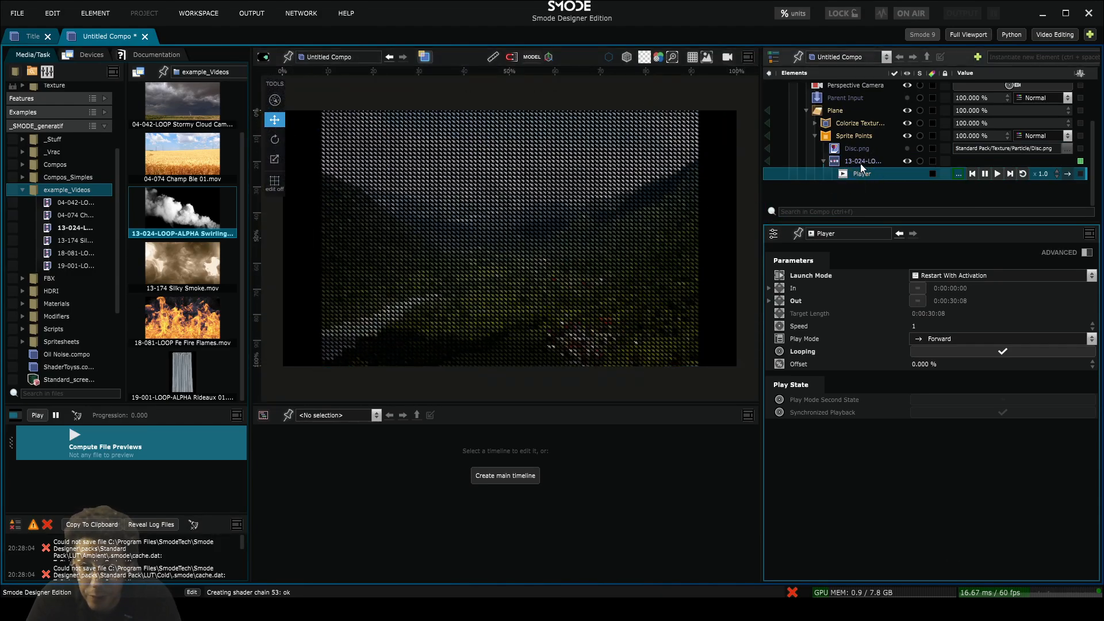
{"action": "scroll", "coordinate": [551, 250], "scroll_direction": "up", "scroll_amount": 8}
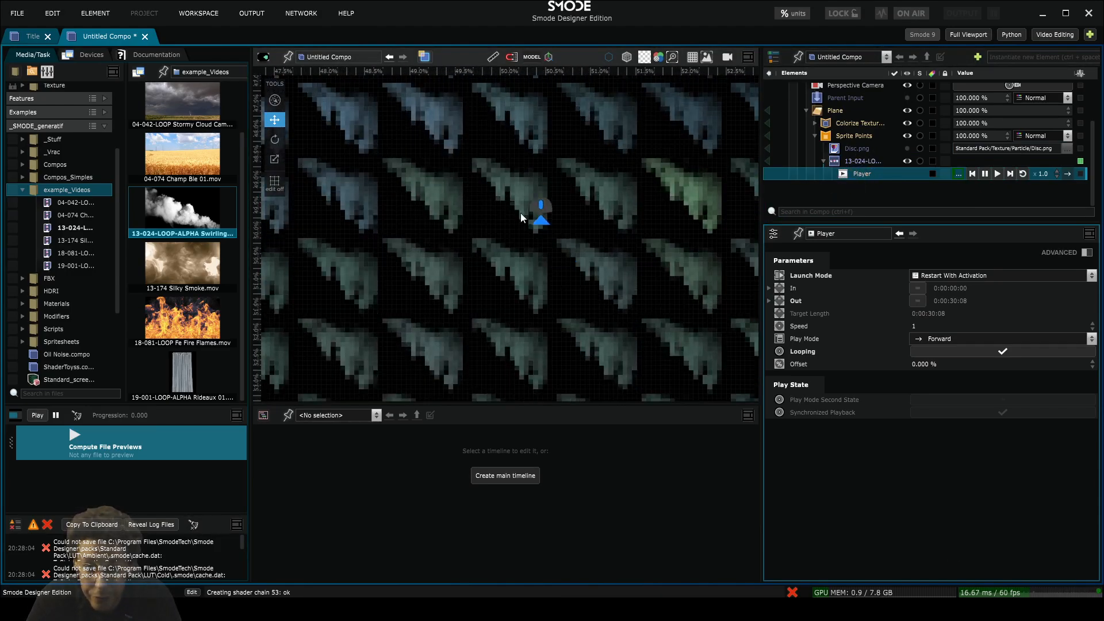
{"action": "scroll", "coordinate": [564, 202], "scroll_direction": "down", "scroll_amount": 5}
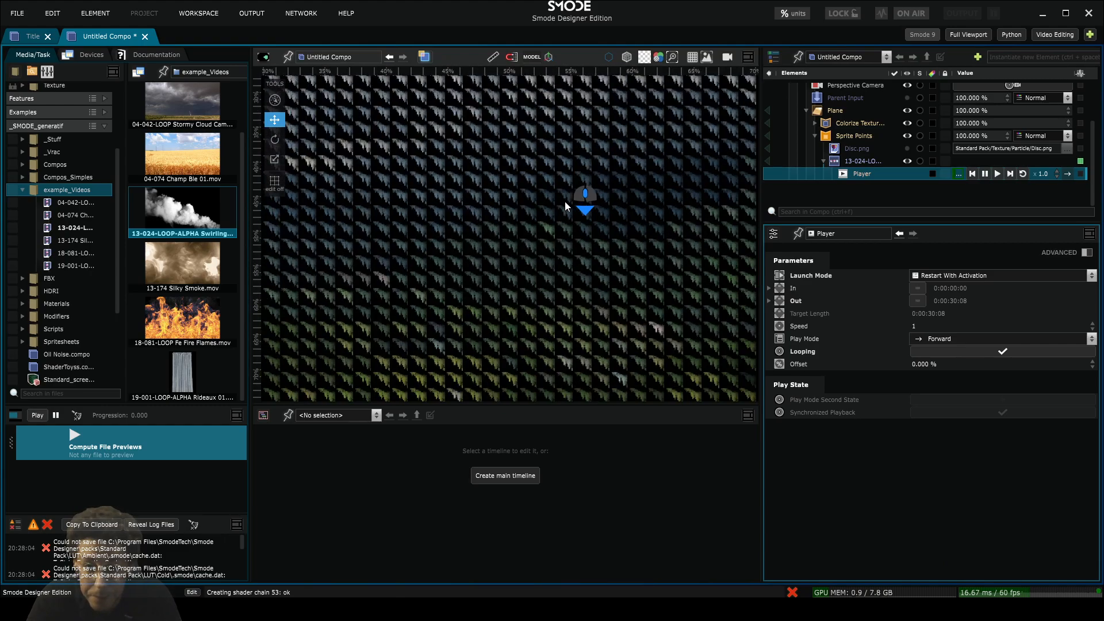
{"action": "scroll", "coordinate": [565, 202], "scroll_direction": "down", "scroll_amount": 4}
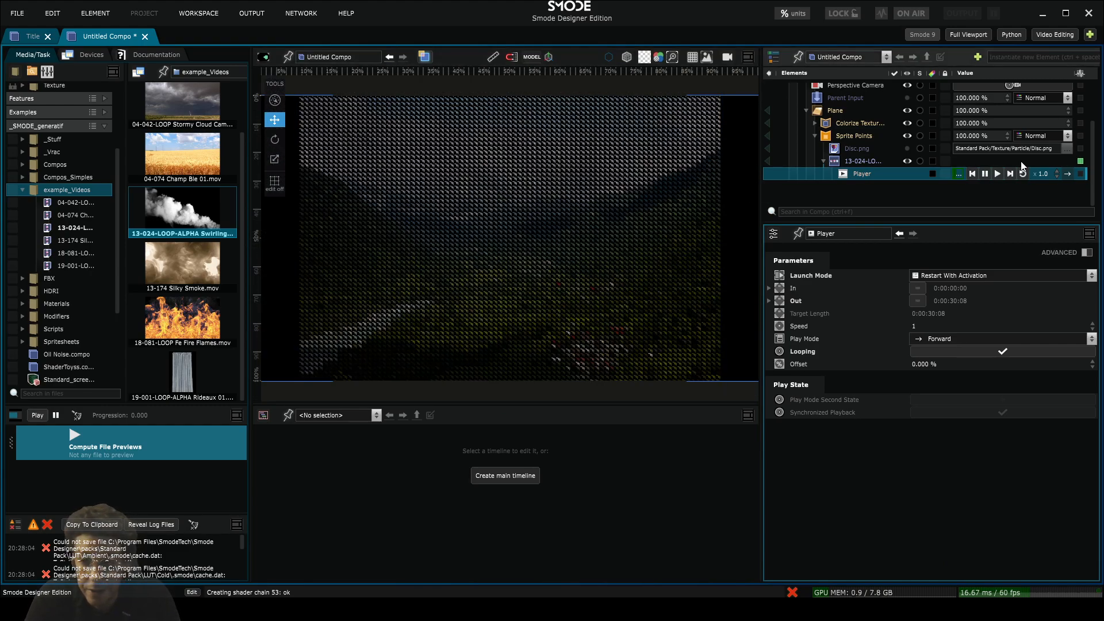
- Re-enable Disc.png as the sprite texture in place of the smoke video, and collapse the Compo inside the Compo Based modifier
{"action": "left_click", "coordinate": [866, 150]}
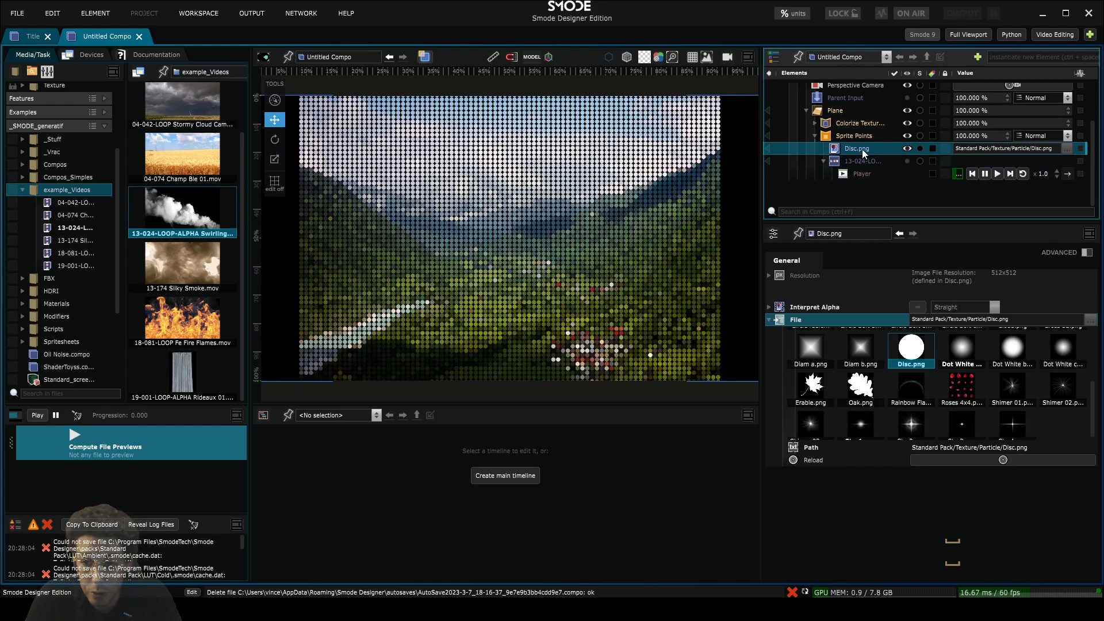
{"action": "scroll", "coordinate": [823, 190], "scroll_direction": "up", "scroll_amount": 3}
{"action": "left_click", "coordinate": [803, 165]}
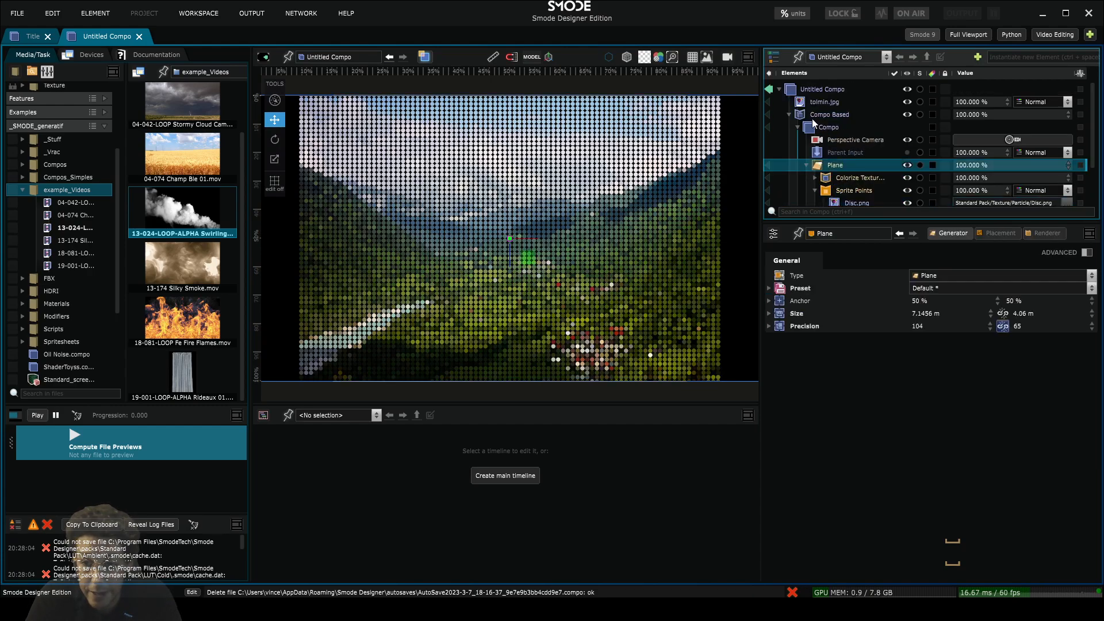
{"action": "left_click", "coordinate": [798, 127]}
{"action": "left_click", "coordinate": [787, 115]}
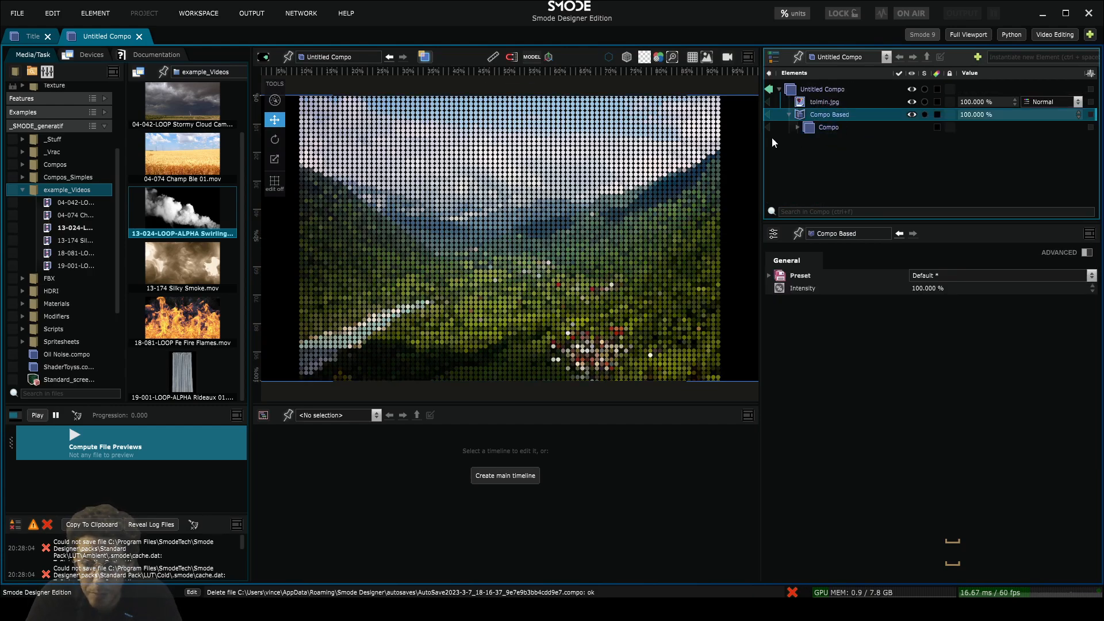
- Rename the Compo Based modifier as Dot matrix
{"action": "double_click", "coordinate": [814, 114]}
{"action": "type", "text": "Dr"}
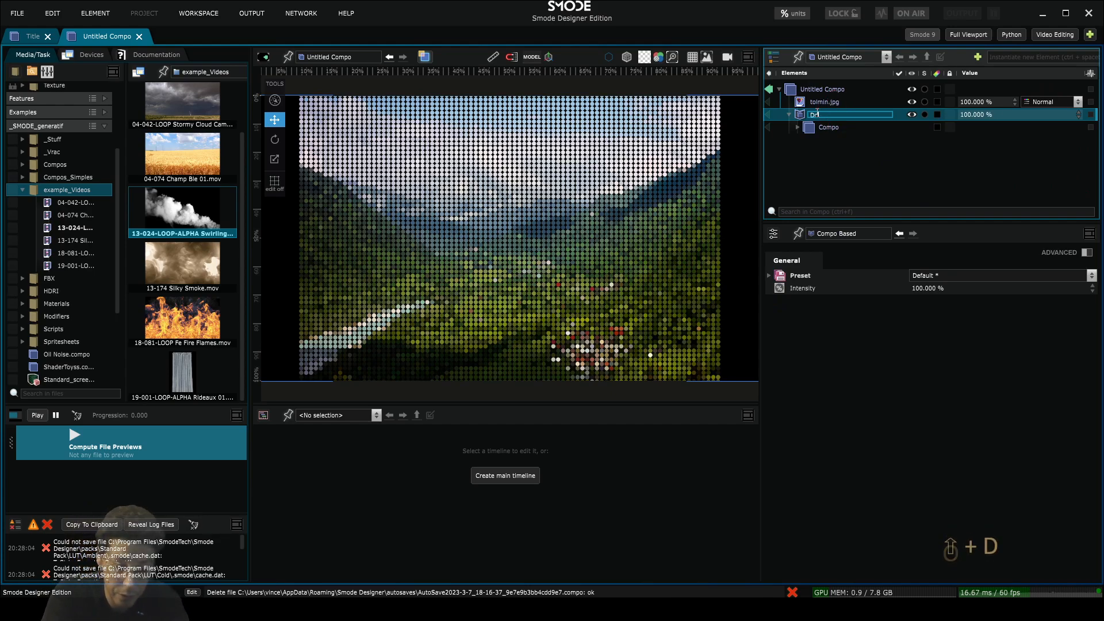
{"action": "type", "text": "t matrix"}
{"action": "key", "text": "Return"}
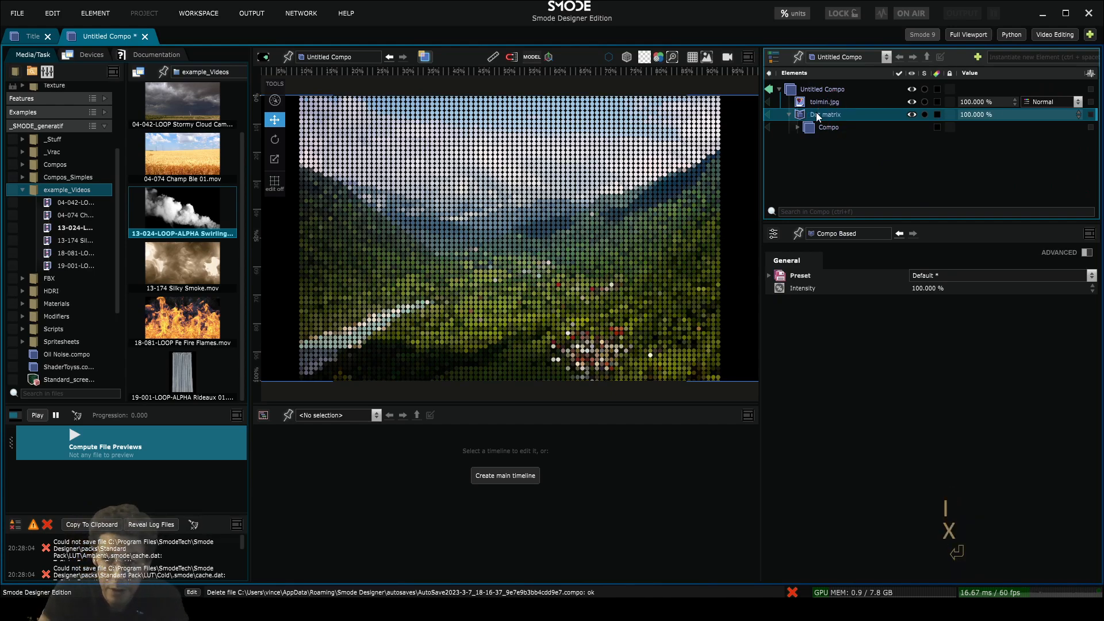
- Export the Dot matrix modifier to the _SMODE_generatif directory under the name Dot matrix and select the exported file
{"action": "left_click", "coordinate": [22, 190]}
{"action": "right_click", "coordinate": [832, 115]}
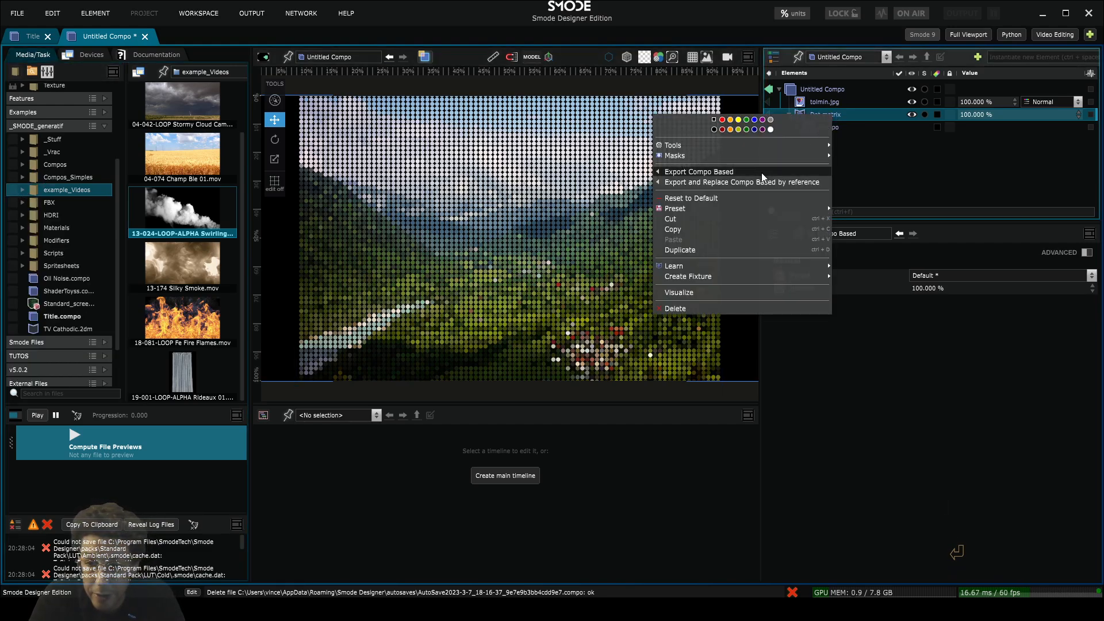
{"action": "left_click", "coordinate": [845, 112]}
{"action": "left_click_drag", "start_coordinate": [845, 113], "coordinate": [49, 292]}
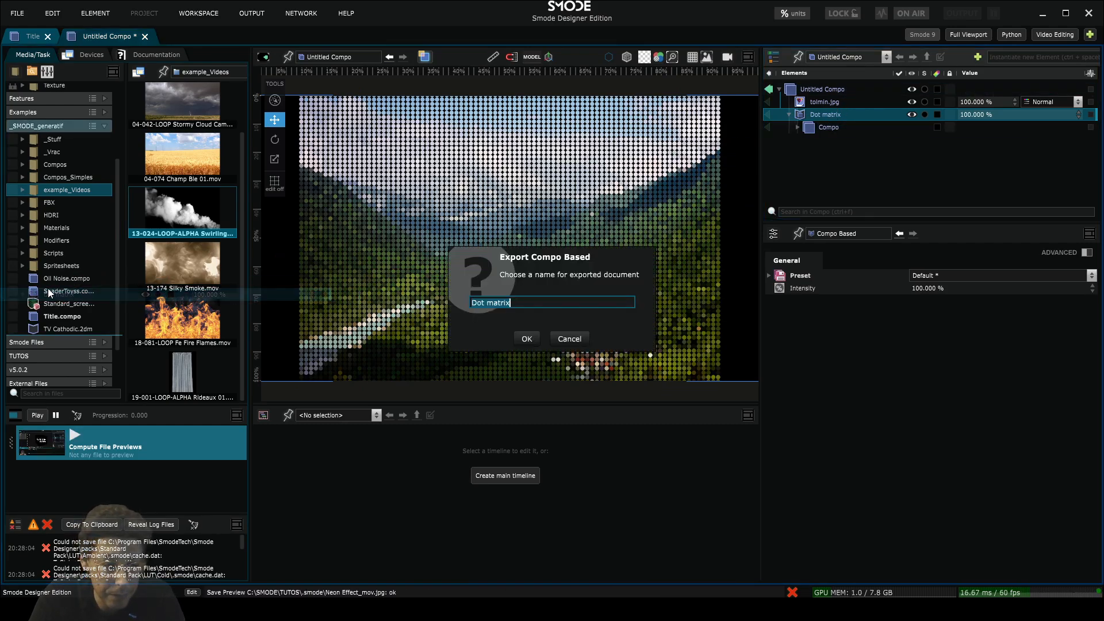
{"action": "left_click", "coordinate": [527, 338]}
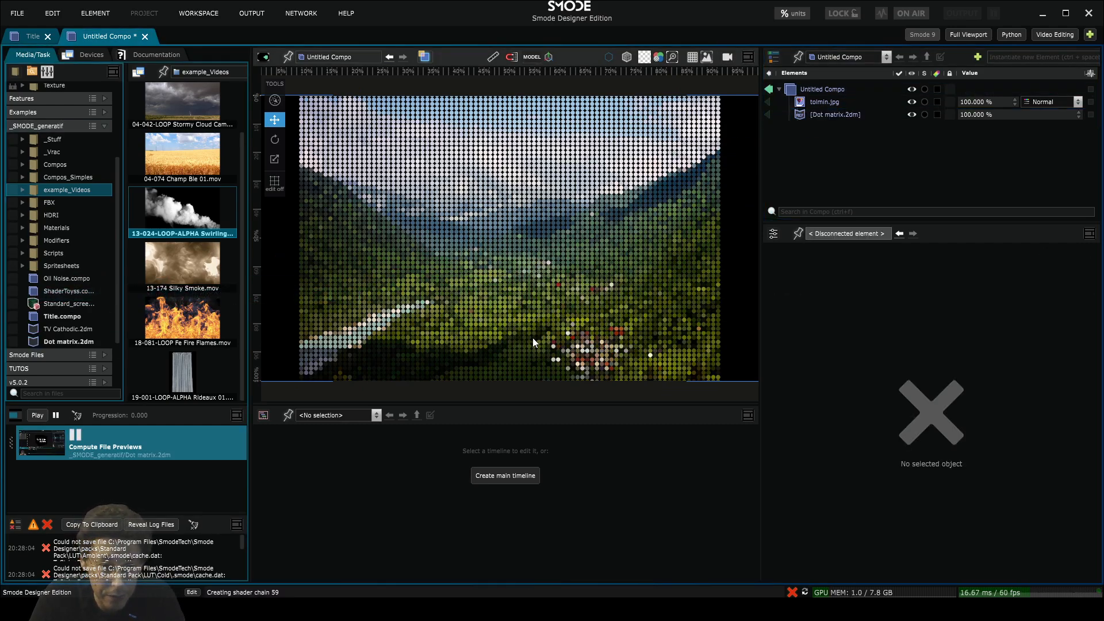
{"action": "left_click", "coordinate": [807, 115]}
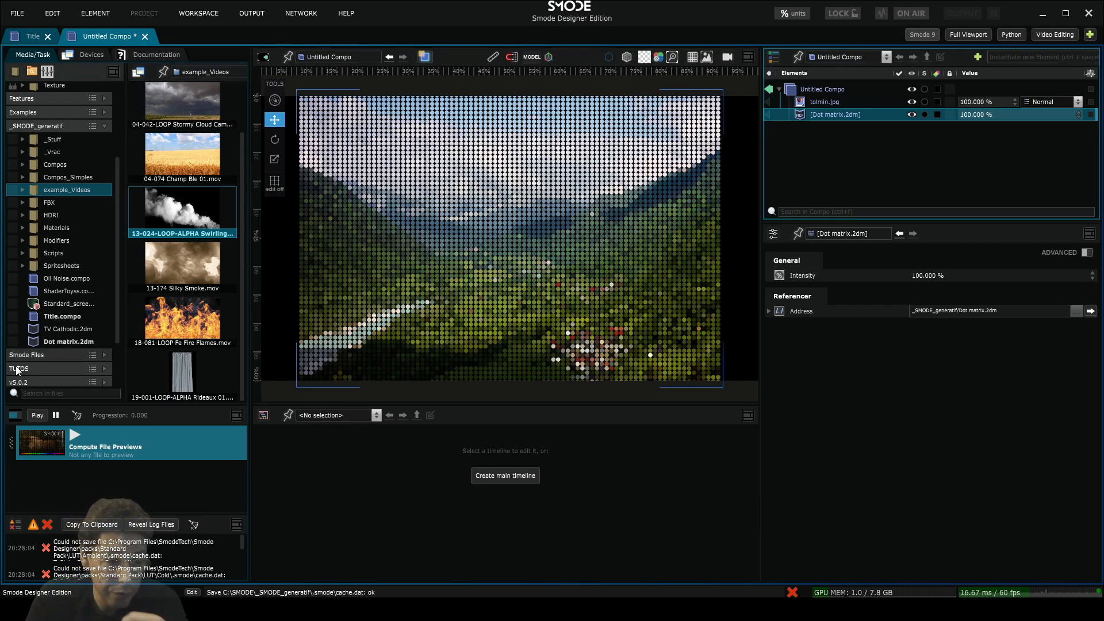
{"action": "left_click", "coordinate": [45, 338]}
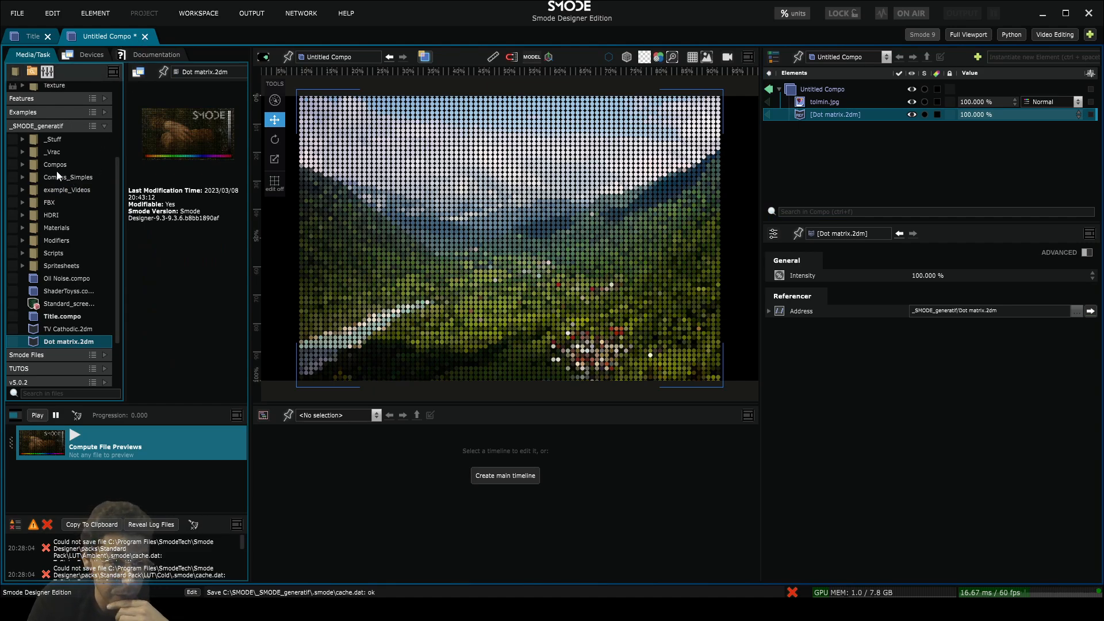
- Browse the Modifiers, Spritesheets and Exemple Images folders in the media directory for another source
{"action": "left_click", "coordinate": [57, 239]}
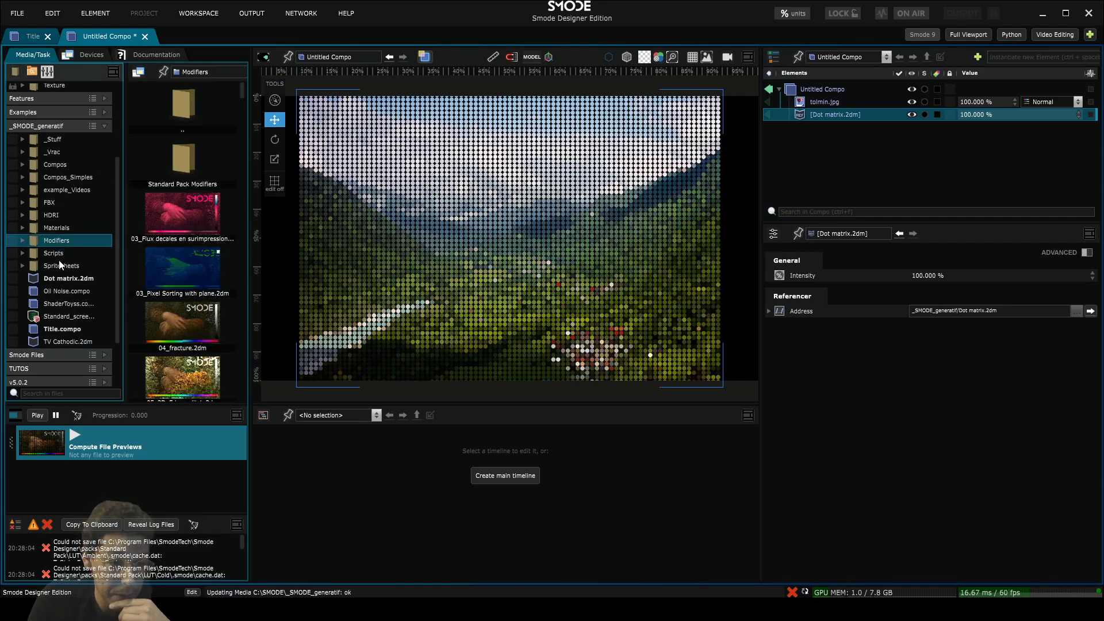
{"action": "left_click", "coordinate": [59, 262]}
{"action": "scroll", "coordinate": [58, 257], "scroll_direction": "up", "scroll_amount": 3}
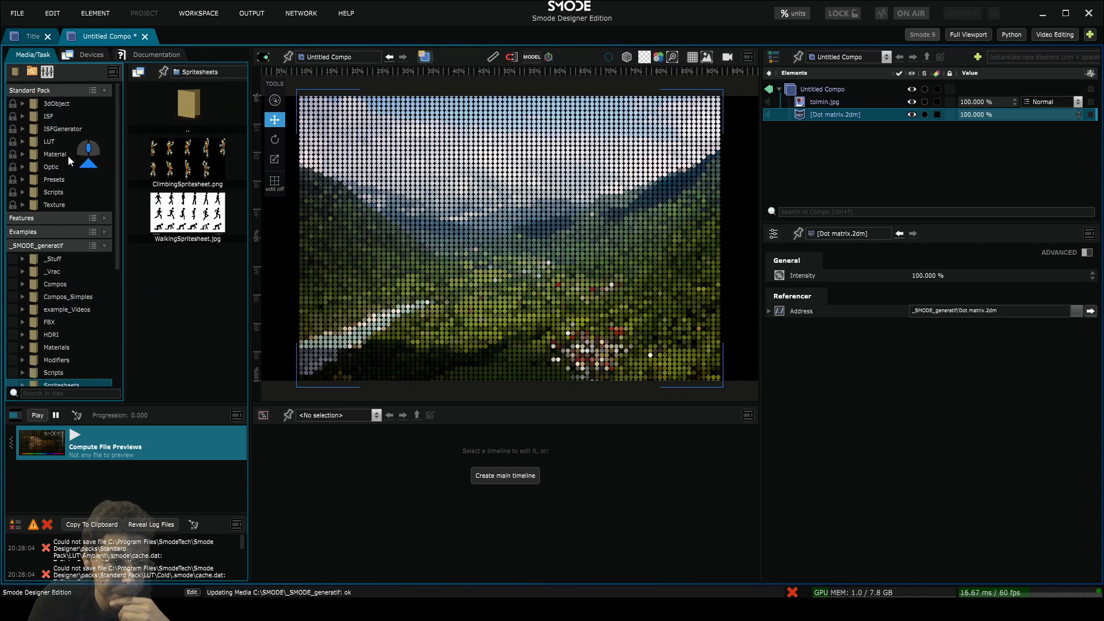
{"action": "left_click", "coordinate": [22, 205]}
{"action": "scroll", "coordinate": [79, 222], "scroll_direction": "down", "scroll_amount": 2}
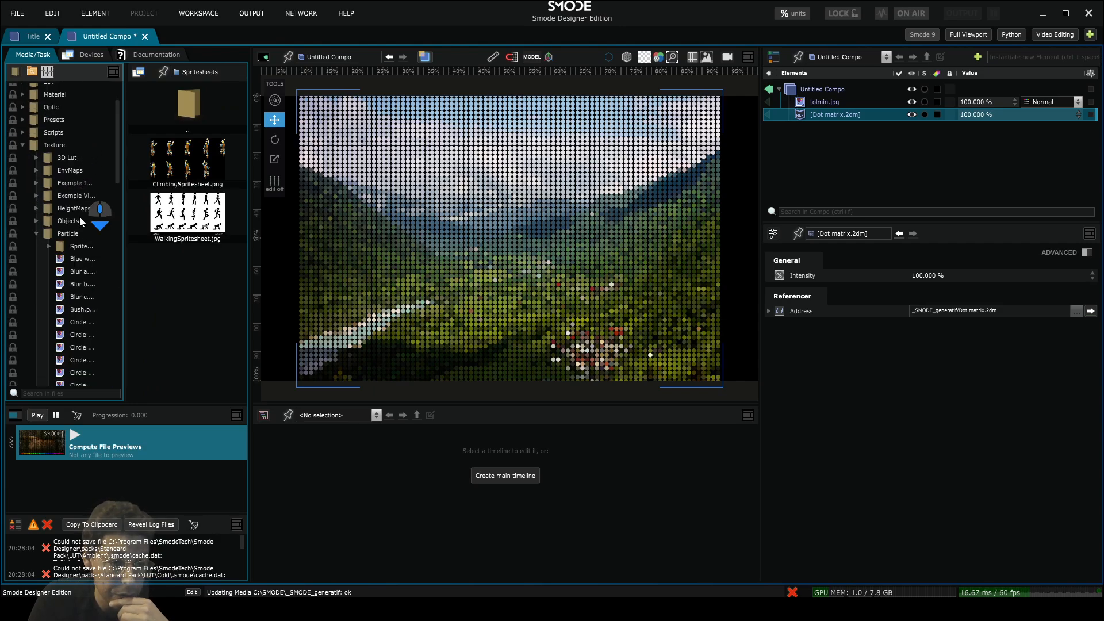
{"action": "left_click", "coordinate": [36, 233]}
{"action": "left_click", "coordinate": [61, 181]}
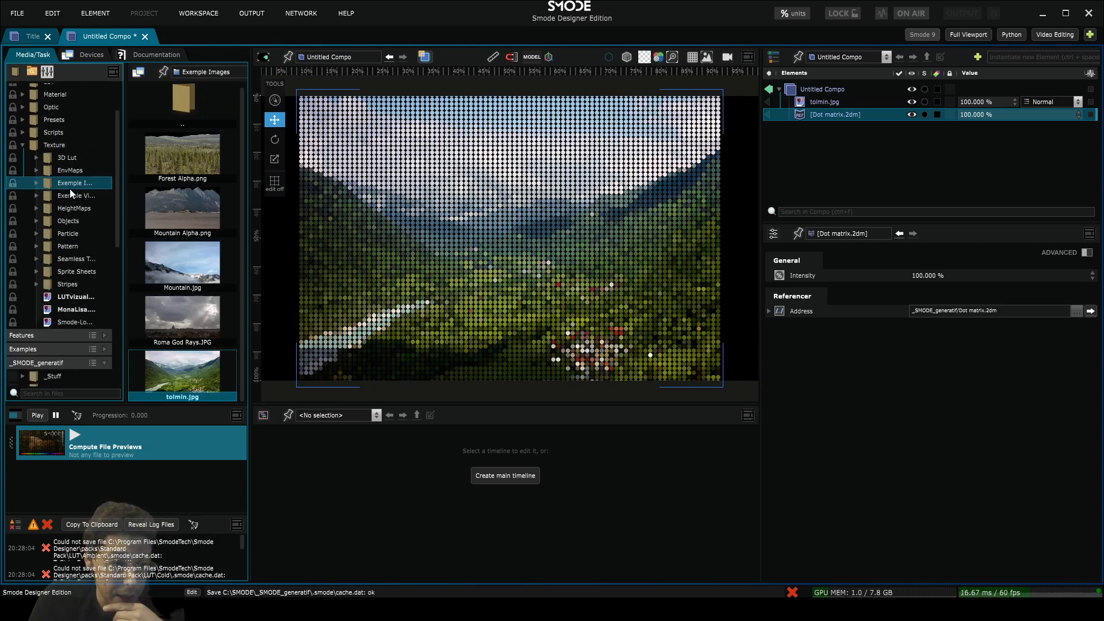
{"action": "scroll", "coordinate": [76, 219], "scroll_direction": "down", "scroll_amount": 5}
{"action": "scroll", "coordinate": [79, 189], "scroll_direction": "up", "scroll_amount": 3}
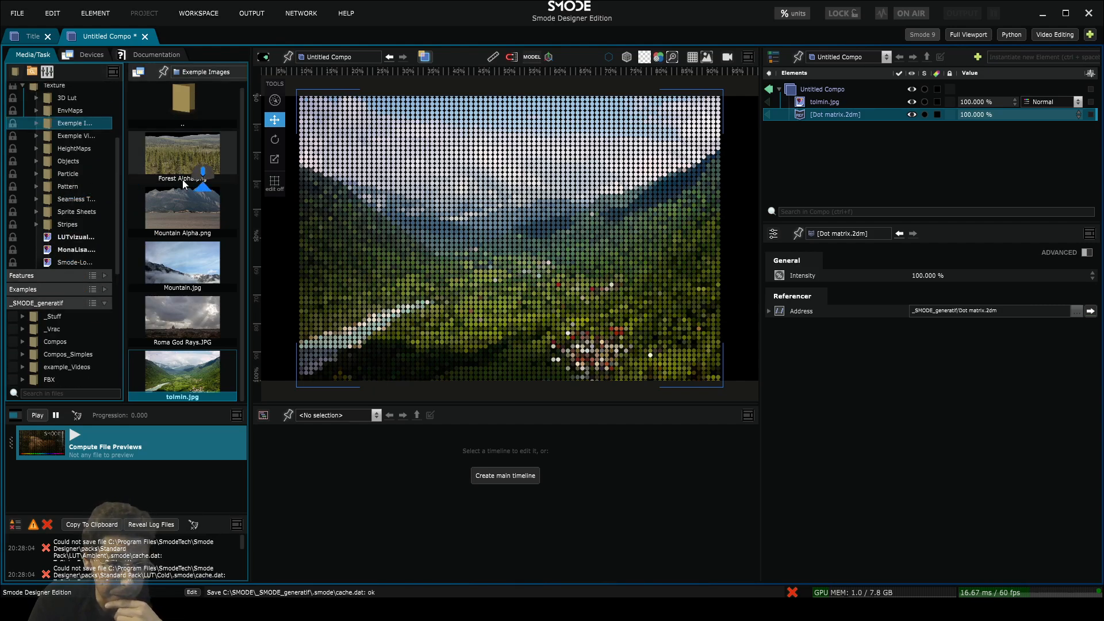
- Add Swing.mov from the Exemple Videos folder between tolmin.jpg and the Dot matrix modifier, and disable tolmin.jpg
{"action": "left_click", "coordinate": [78, 137]}
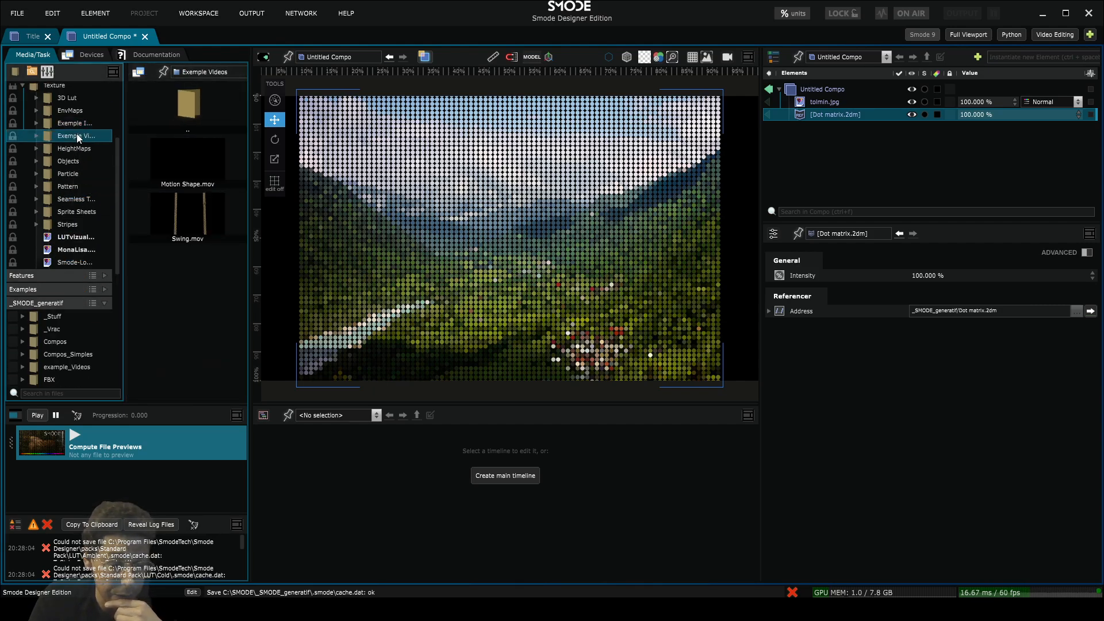
{"action": "left_click", "coordinate": [190, 225]}
{"action": "left_click_drag", "start_coordinate": [204, 230], "coordinate": [829, 176]}
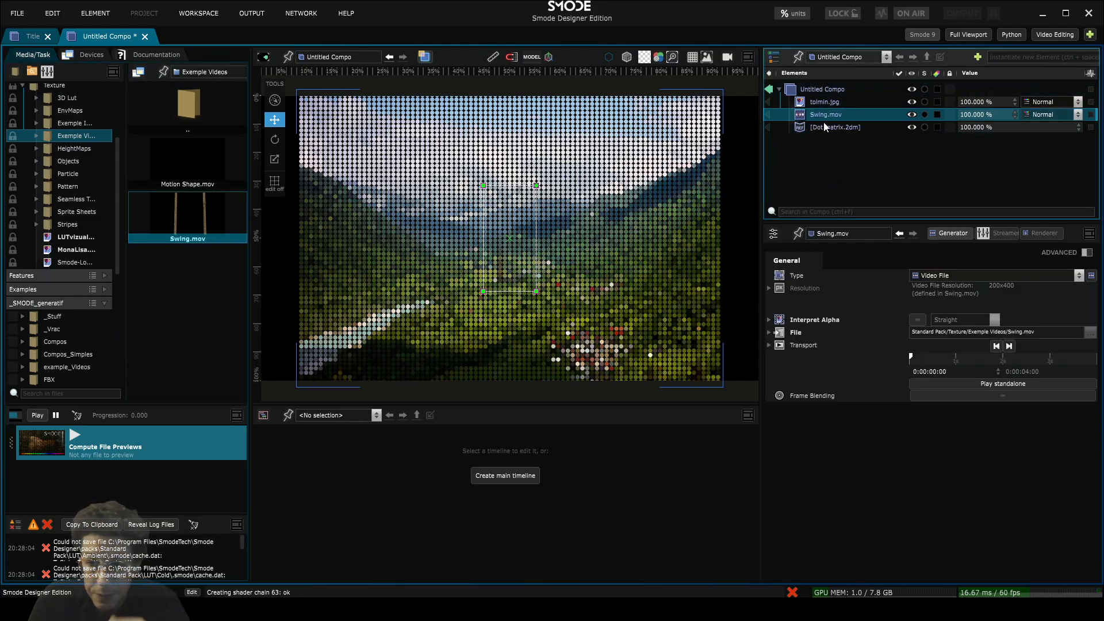
{"action": "left_click", "coordinate": [823, 102]}
{"action": "key", "text": "space"}
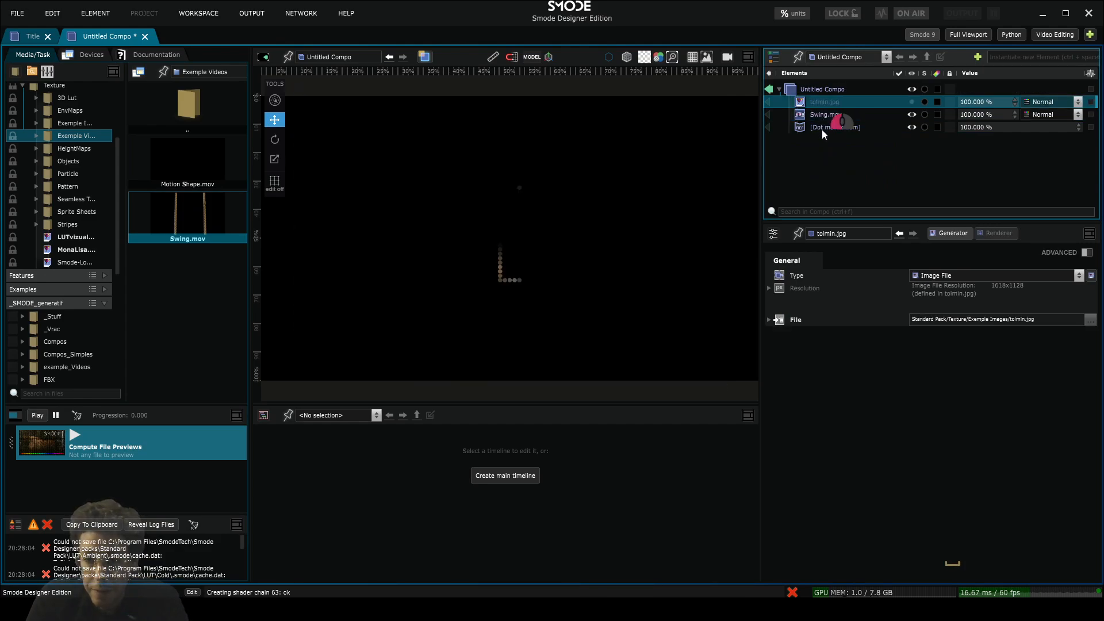
- Move the Dot matrix modifier onto the Swing.mov layer and expand that layer
{"action": "left_click", "coordinate": [821, 129]}
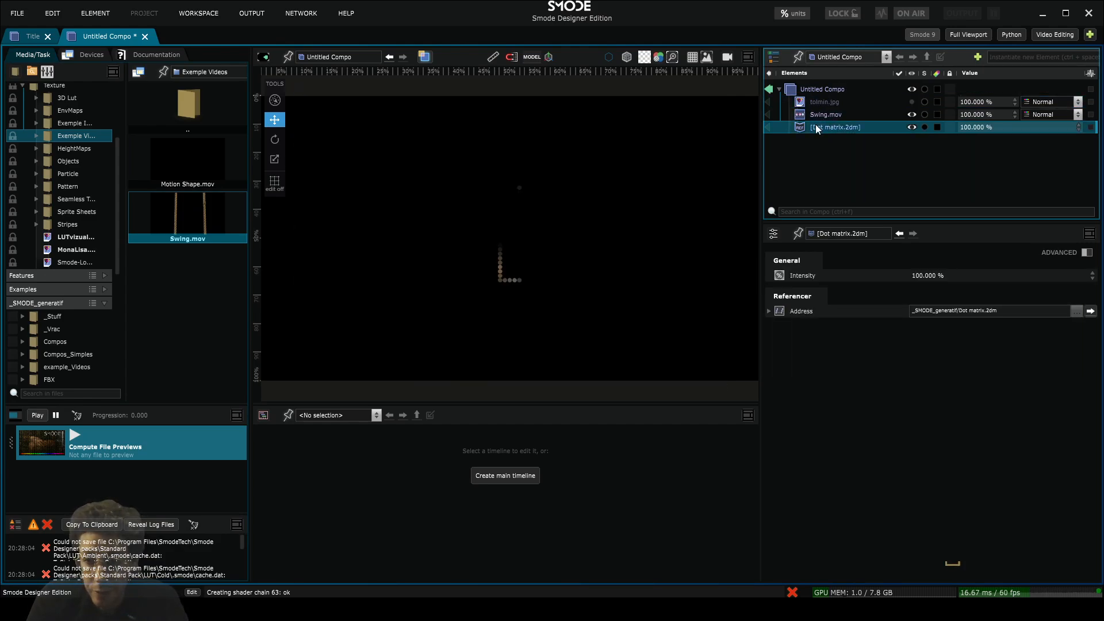
{"action": "left_click_drag", "start_coordinate": [816, 125], "coordinate": [820, 114]}
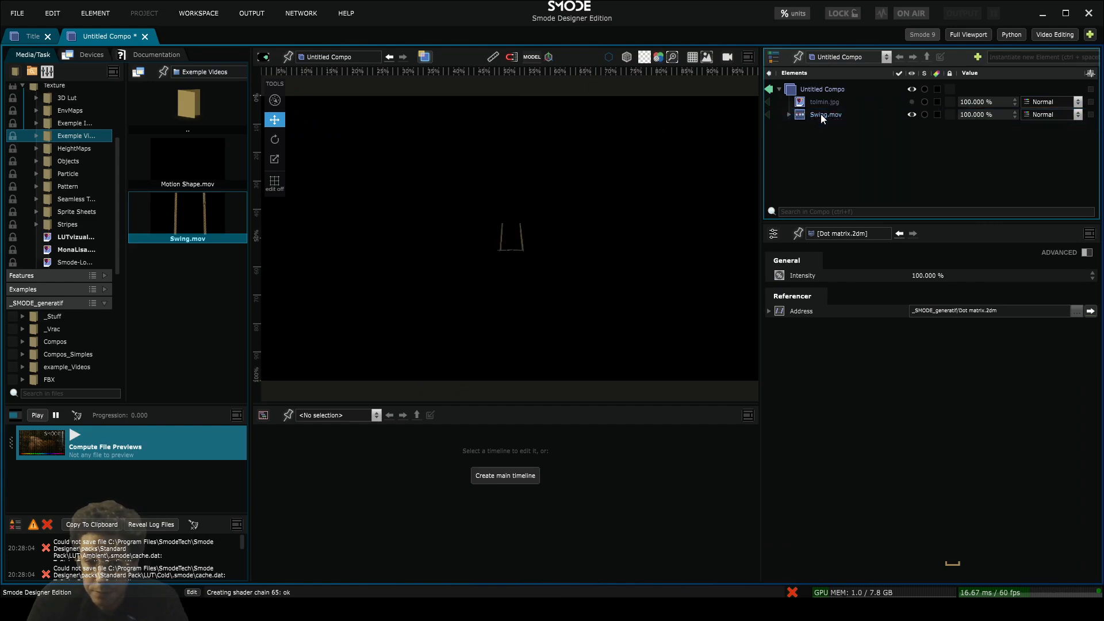
{"action": "left_click", "coordinate": [788, 114]}
- Re-enable tolmin.jpg and move the Dot matrix modifier back out of Swing.mov to the root of the compo
{"action": "left_click", "coordinate": [809, 101]}
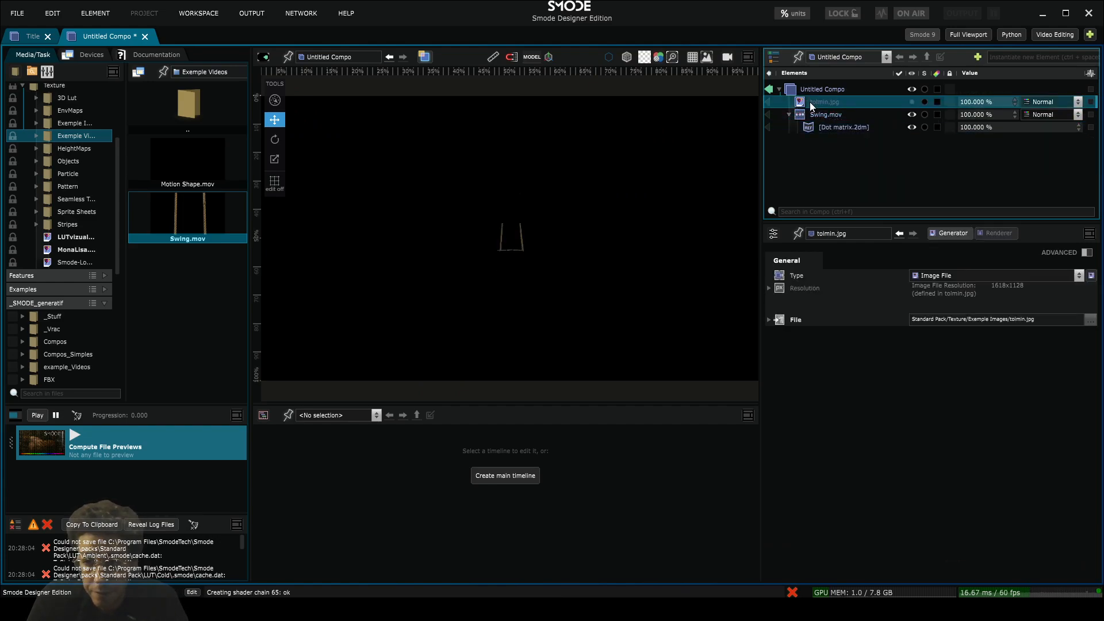
{"action": "key", "text": "space"}
{"action": "left_click_drag", "start_coordinate": [813, 128], "coordinate": [815, 100]}
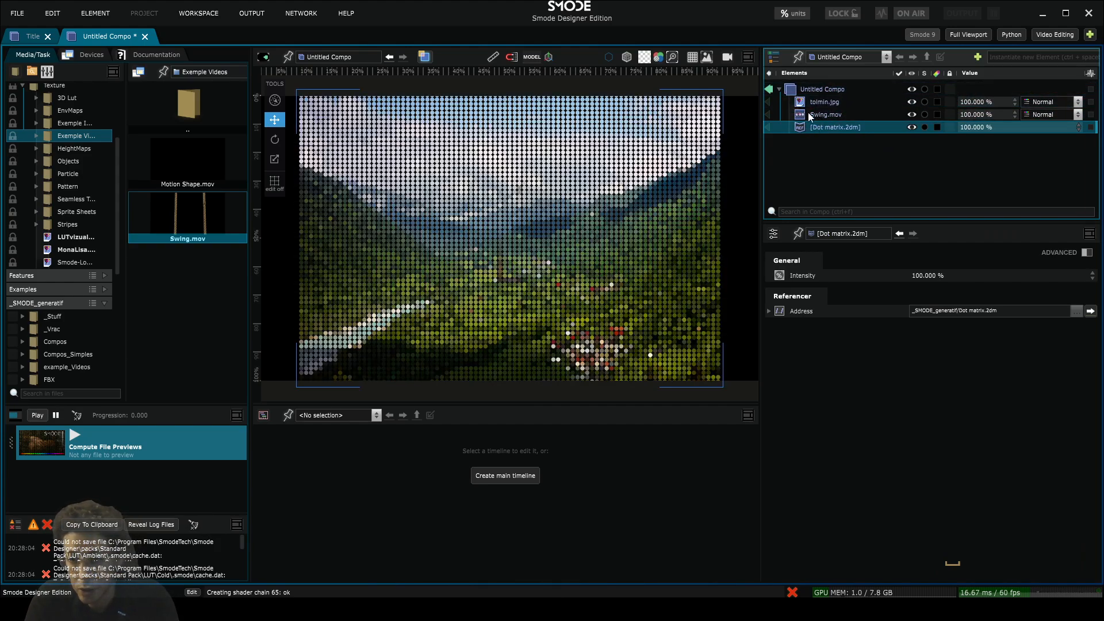
- Delete the Swing.mov layer from Untitled Compo
{"action": "left_click", "coordinate": [809, 112]}
{"action": "key", "text": "Delete"}
{"action": "key", "text": "Return"}
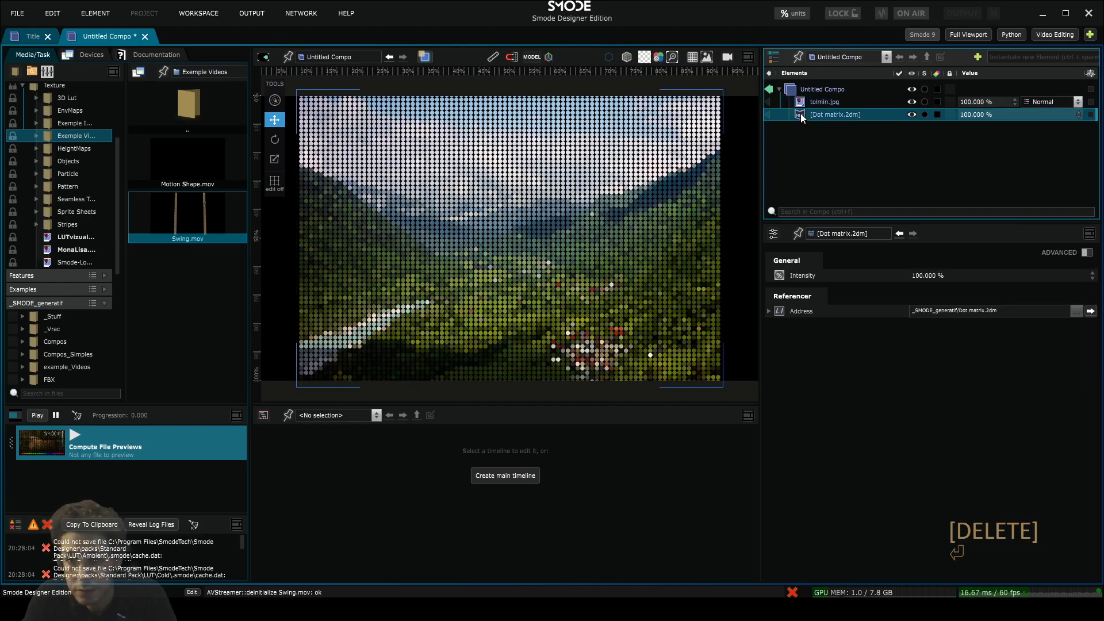
- Import the referenced Dot matrix.2dm modifier into Untitled Compo as a local, editable element
{"action": "mouse_move", "coordinate": [800, 113]}
{"action": "left_mouse_down"}
{"action": "mouse_move", "coordinate": [805, 102]}
{"action": "mouse_move", "coordinate": [809, 113]}
{"action": "left_mouse_up"}
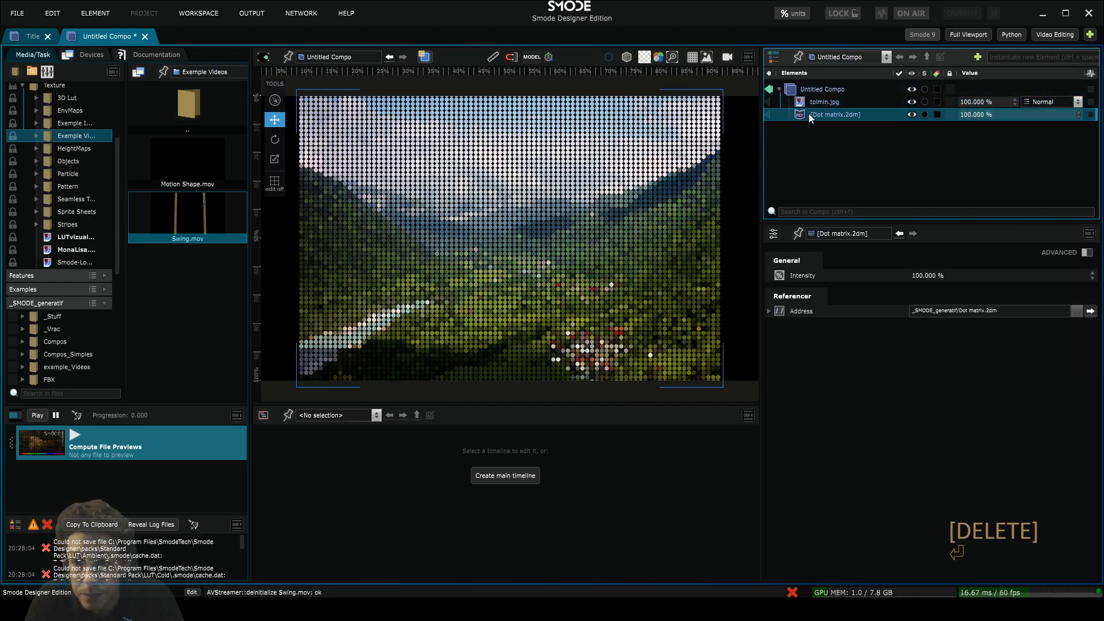
{"action": "right_click", "coordinate": [809, 113]}
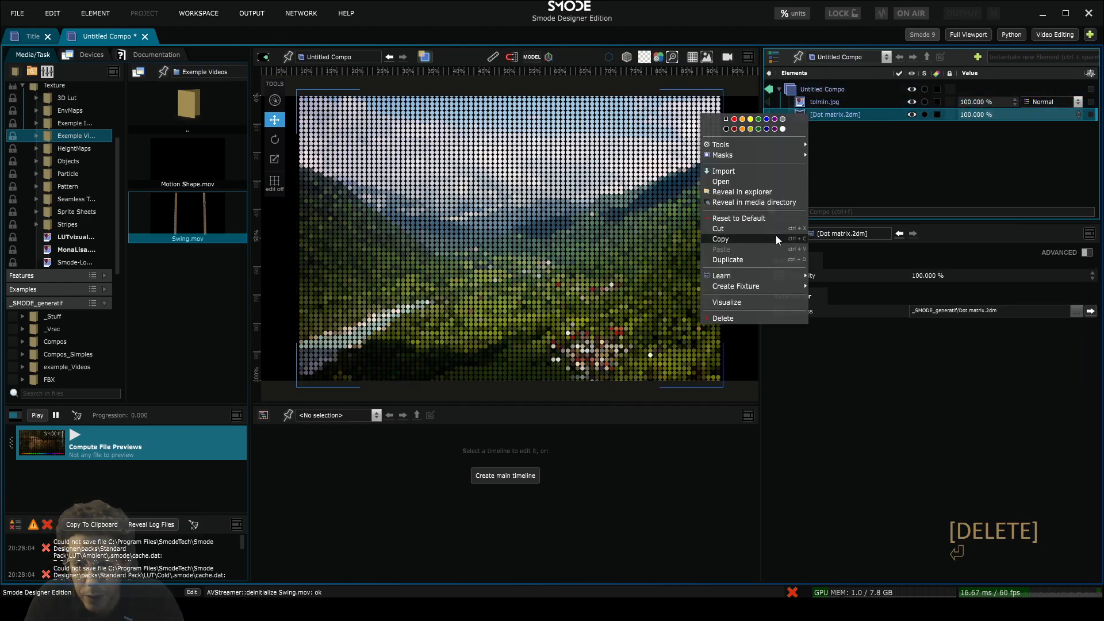
{"action": "left_click", "coordinate": [750, 171]}
{"action": "mouse_move", "coordinate": [800, 115]}
{"action": "left_mouse_down"}
{"action": "mouse_move", "coordinate": [812, 100]}
{"action": "mouse_move", "coordinate": [800, 99]}
{"action": "mouse_move", "coordinate": [805, 107]}
{"action": "left_mouse_up"}
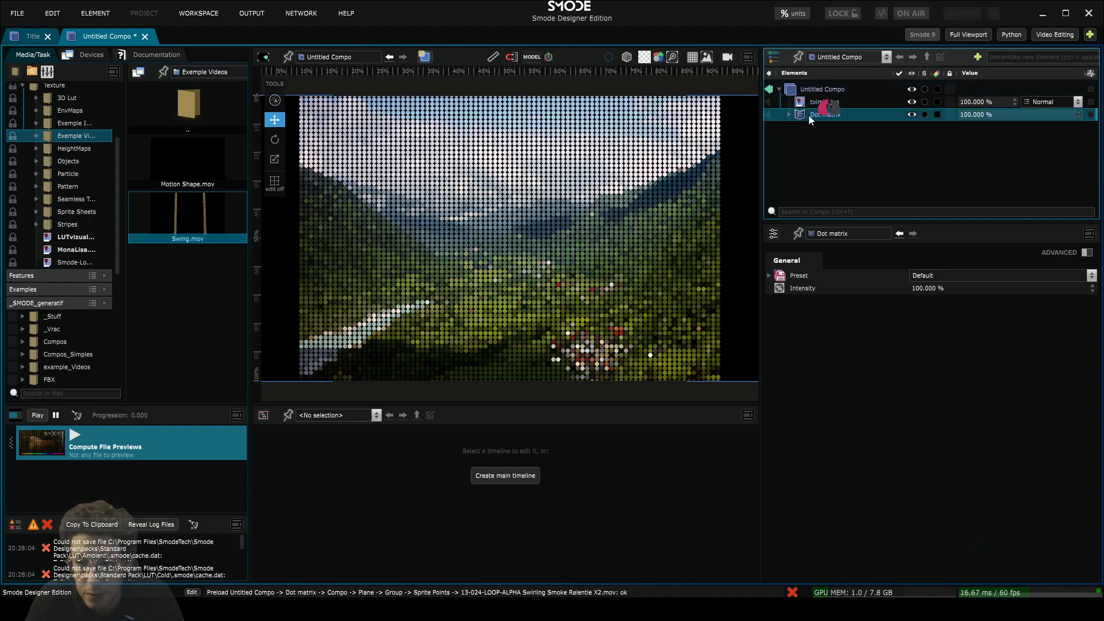
{"action": "scroll", "coordinate": [582, 217], "scroll_direction": "down", "scroll_amount": 3}
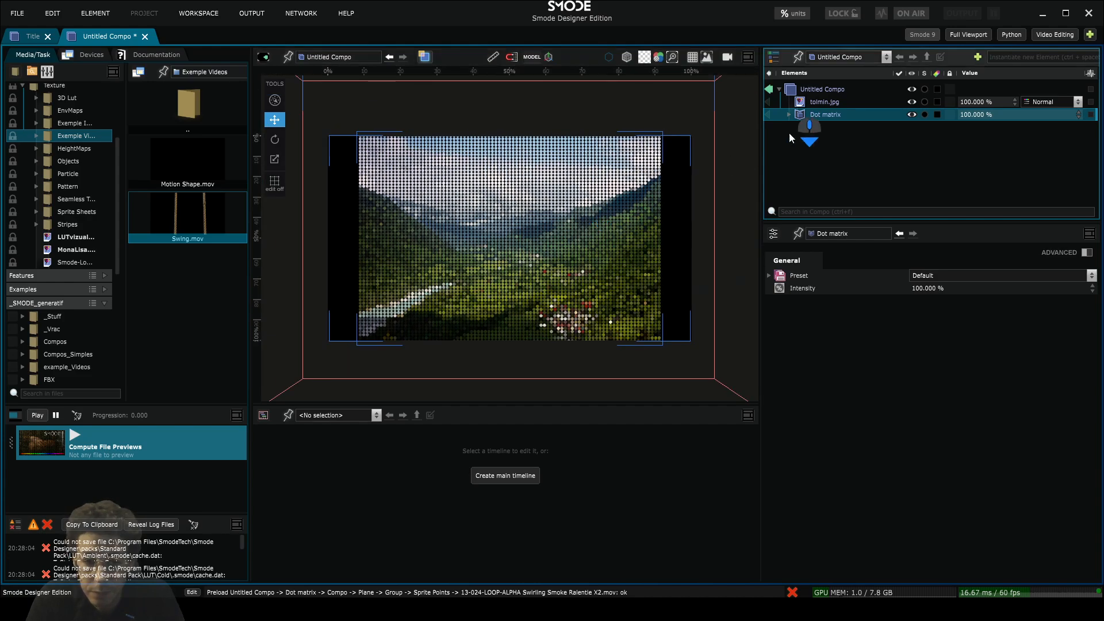
{"action": "left_click", "coordinate": [789, 115]}
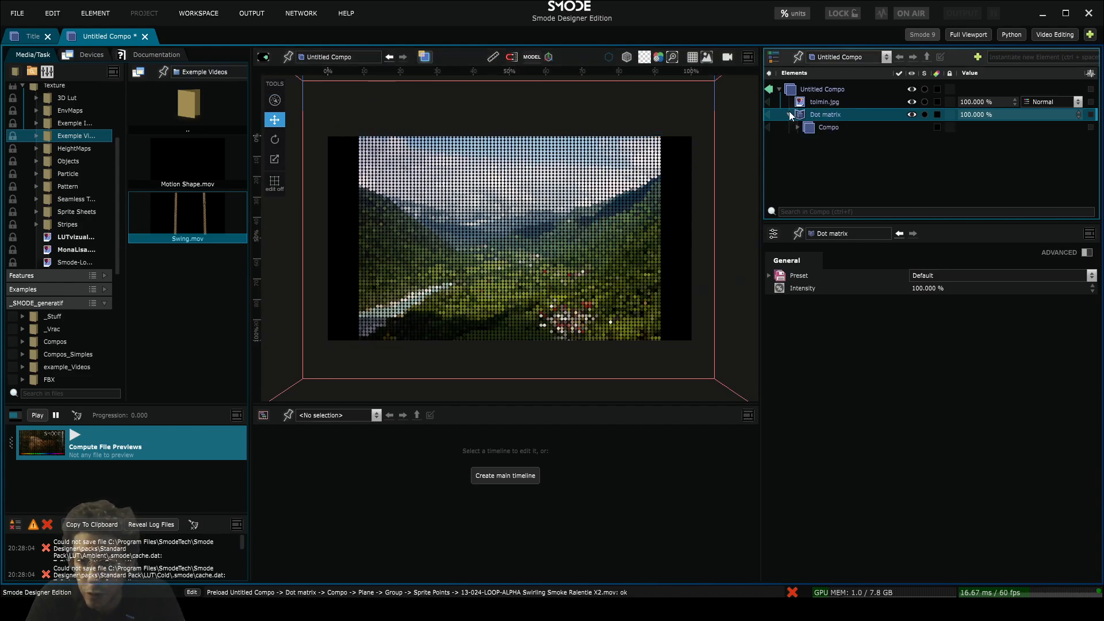
{"action": "left_click", "coordinate": [809, 100]}
{"action": "left_click_drag", "start_coordinate": [801, 115], "coordinate": [812, 102]}
{"action": "left_click", "coordinate": [789, 114]}
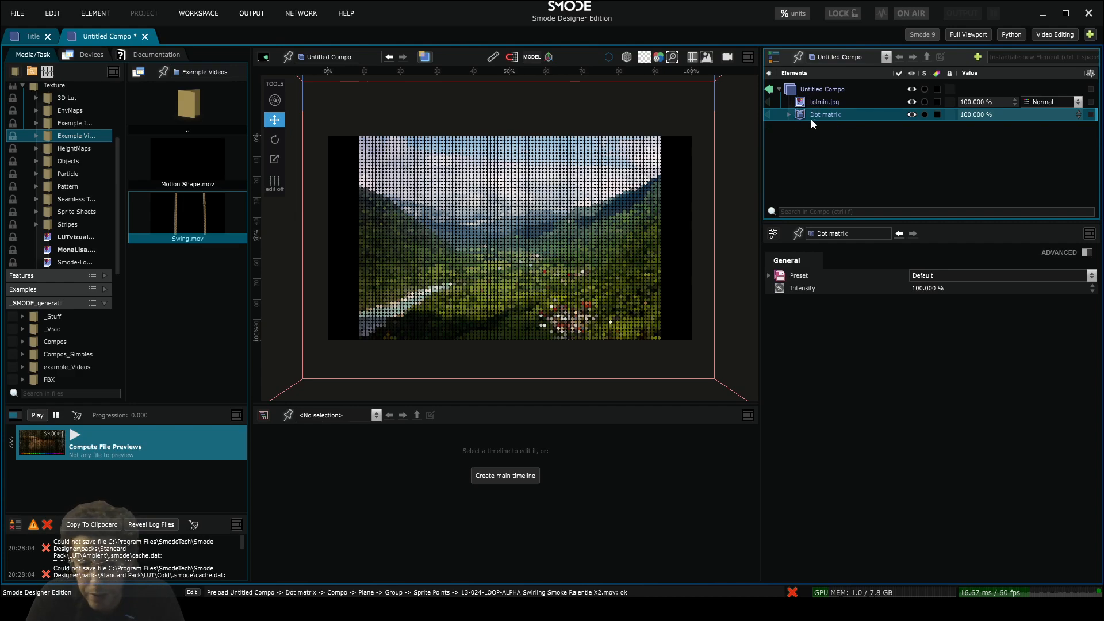
- Try adding a Compo Based utility modifier to the tolmin.jpg layer
{"action": "right_click", "coordinate": [806, 101]}
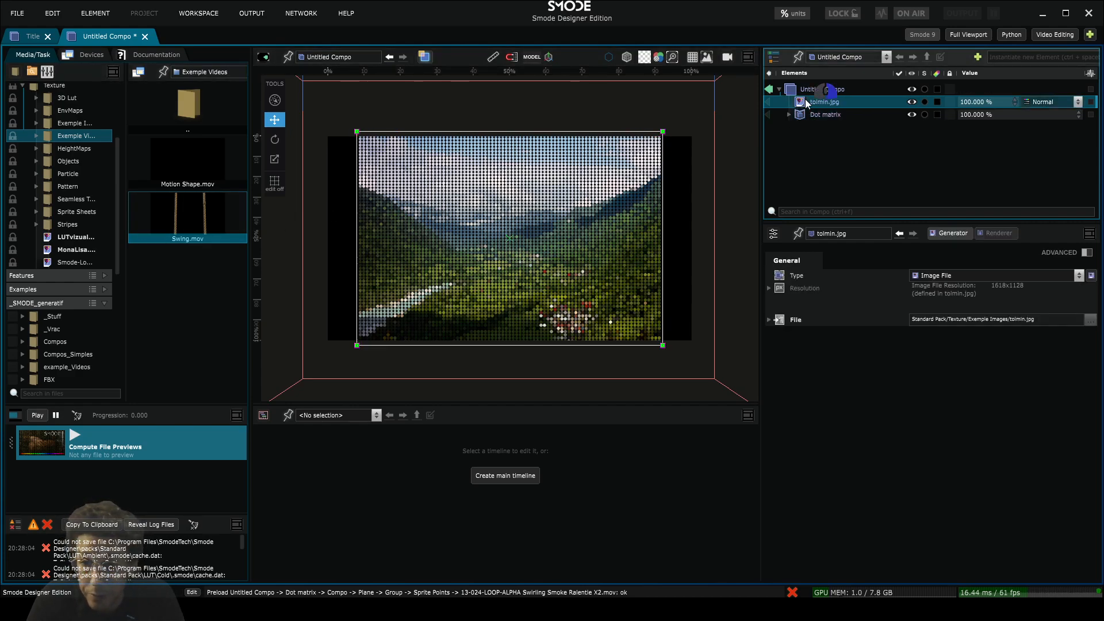
{"action": "mouse_move", "coordinate": [681, 241]}
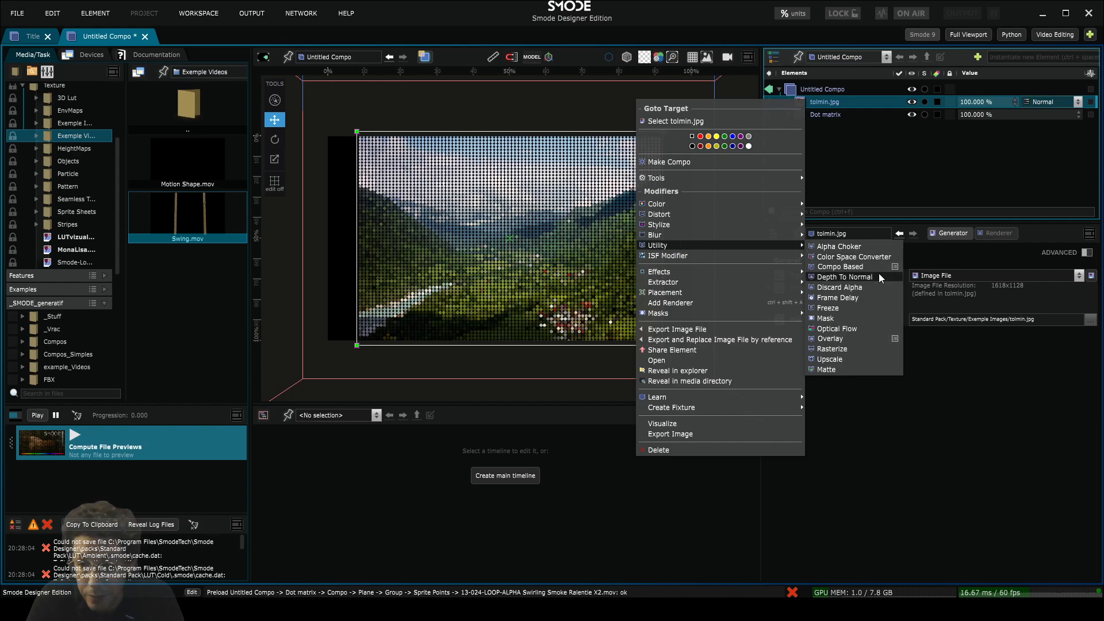
{"action": "left_click", "coordinate": [861, 267]}
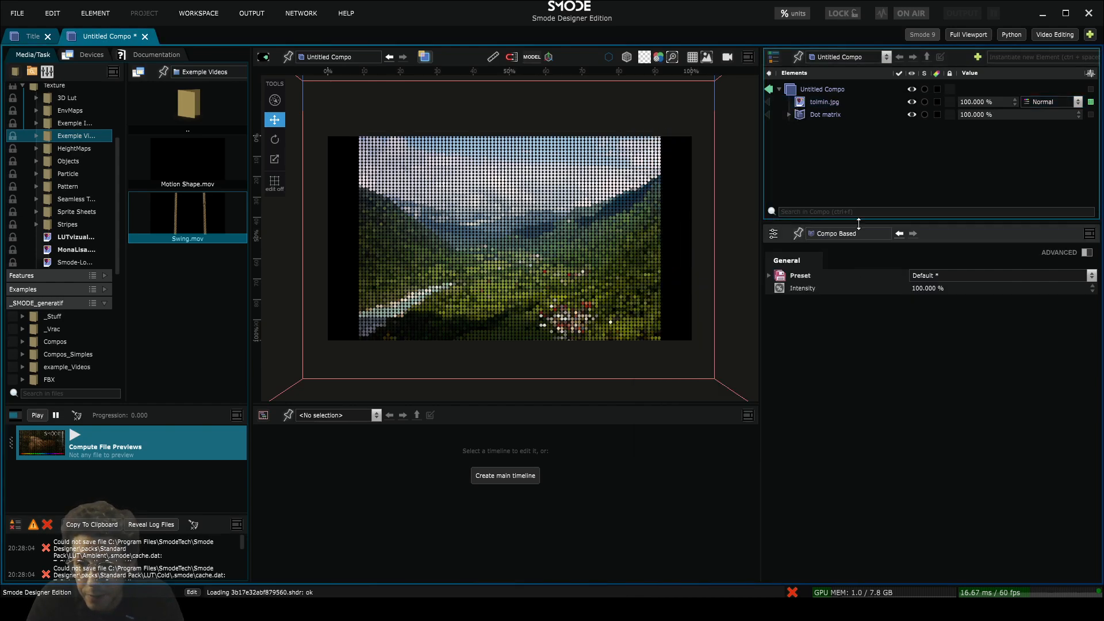
{"action": "left_click", "coordinate": [800, 105]}
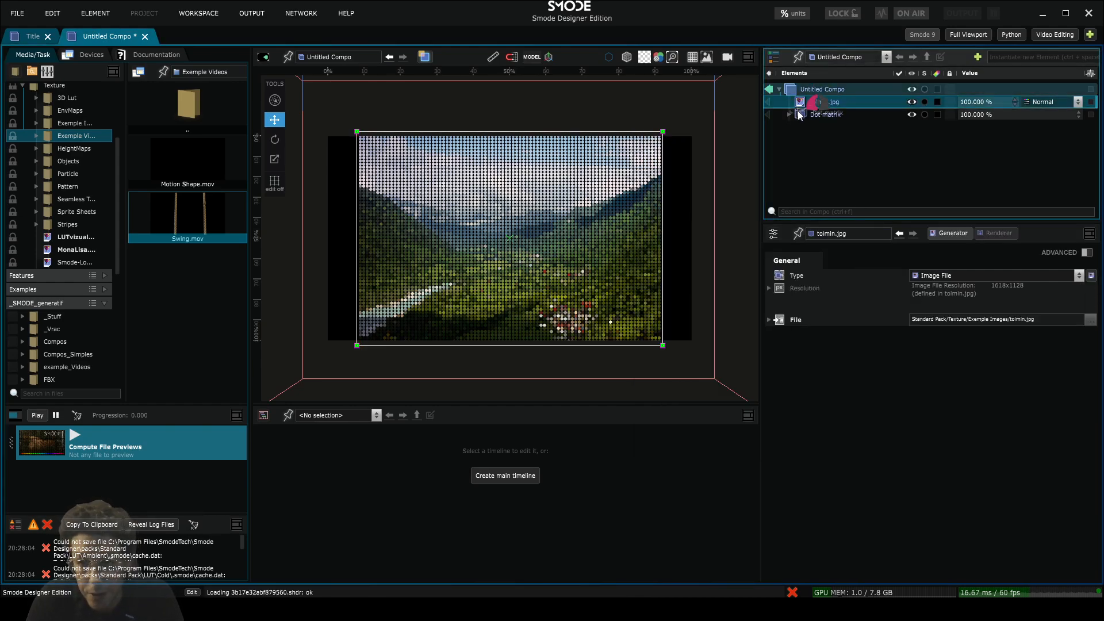
{"action": "left_click", "coordinate": [800, 115]}
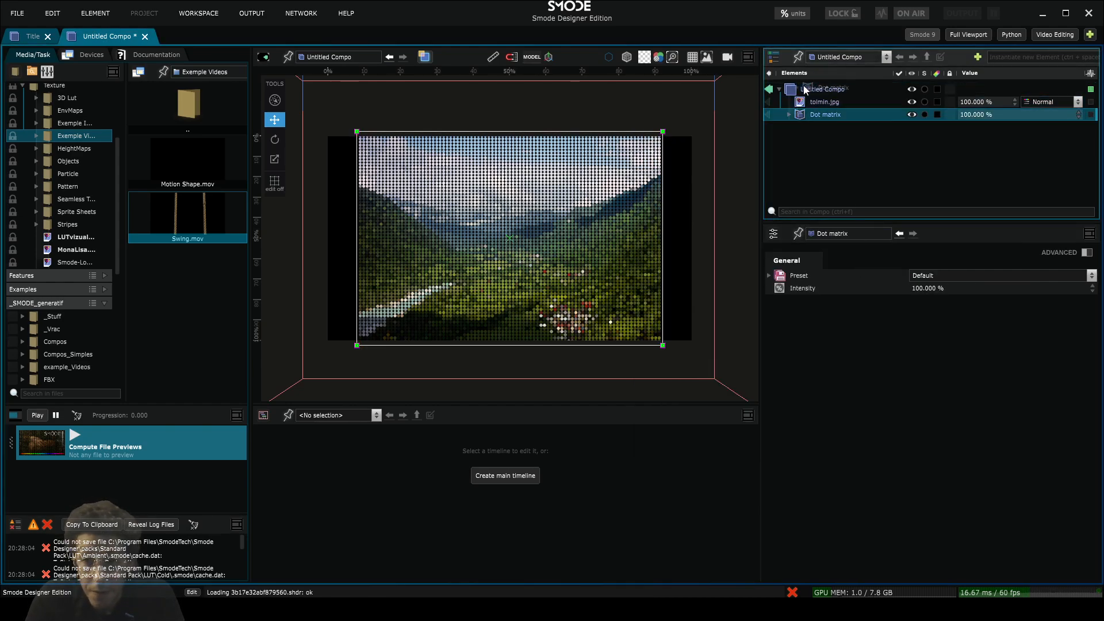
{"action": "left_click", "coordinate": [788, 115]}
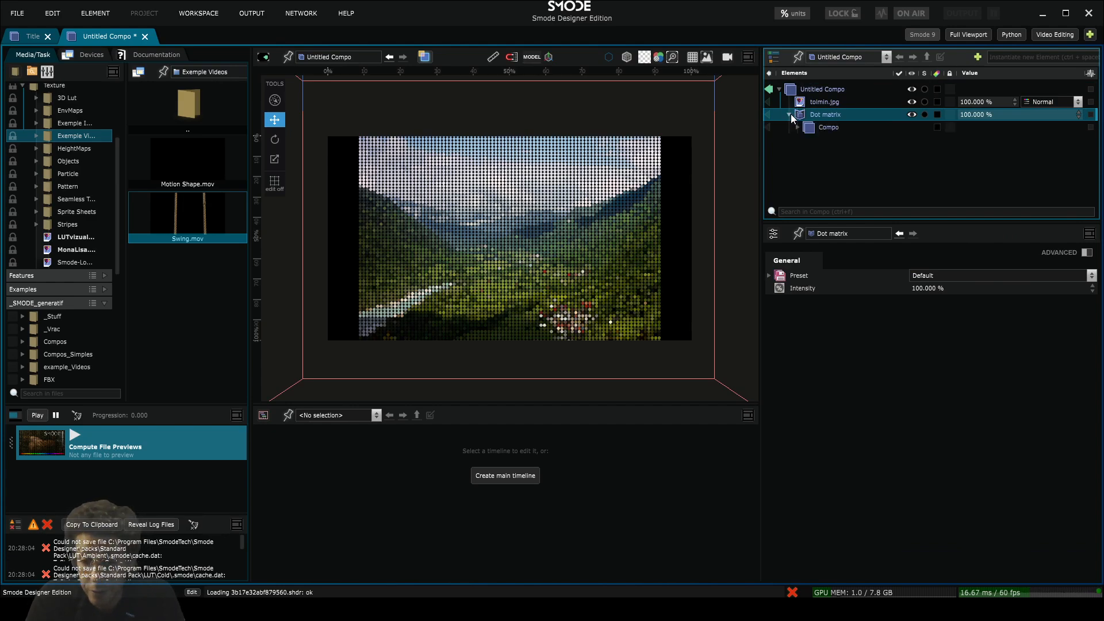
{"action": "scroll", "coordinate": [548, 278], "scroll_direction": "up", "scroll_amount": 4}
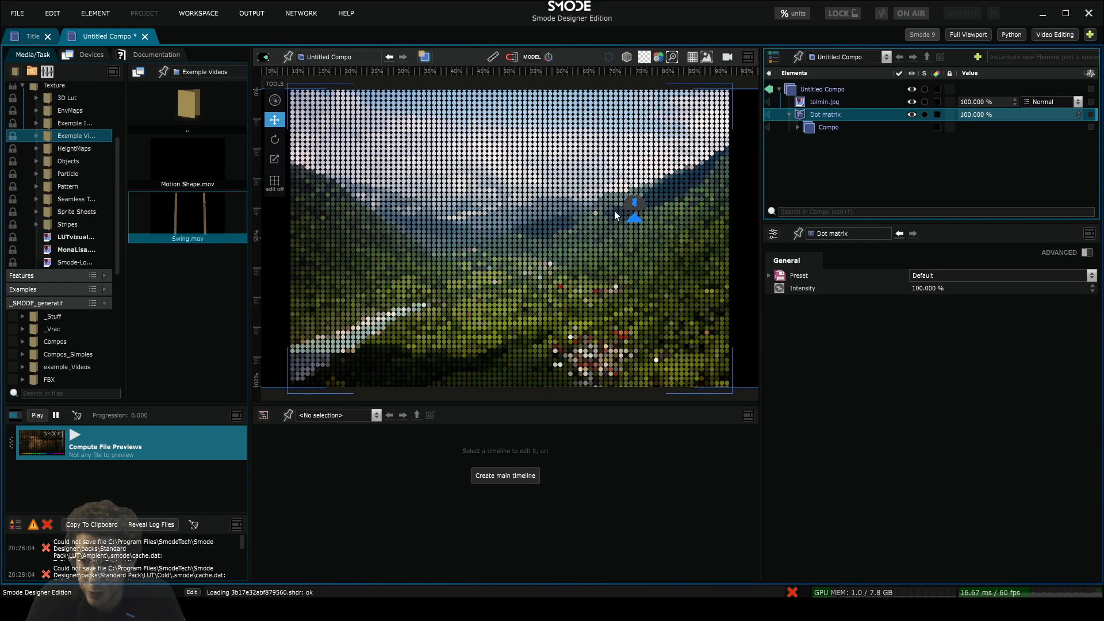
{"action": "right_click", "coordinate": [813, 103]}
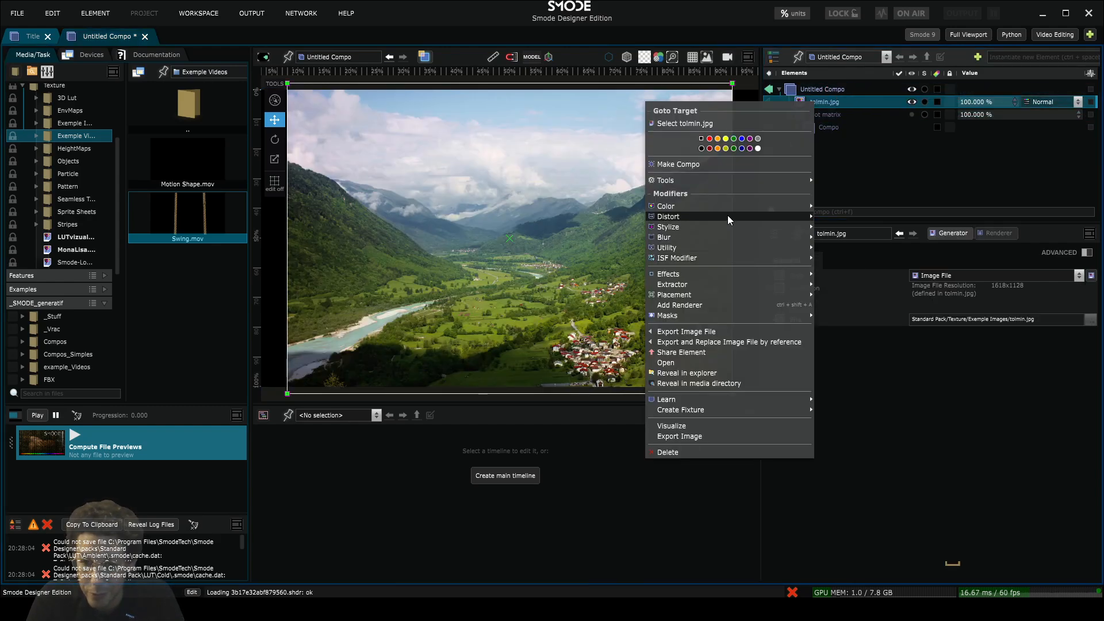
{"action": "mouse_move", "coordinate": [726, 217]}
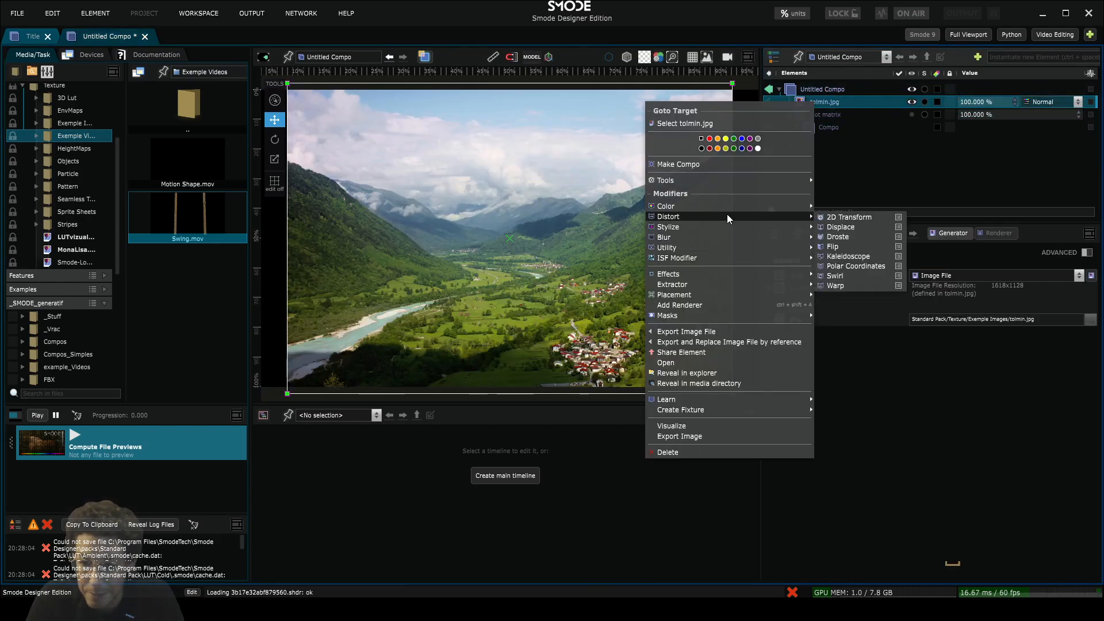
{"action": "left_click", "coordinate": [861, 118]}
- Give Untitled Compo a custom resolution with a width of 200 and a height of 1080
{"action": "left_click", "coordinate": [833, 89]}
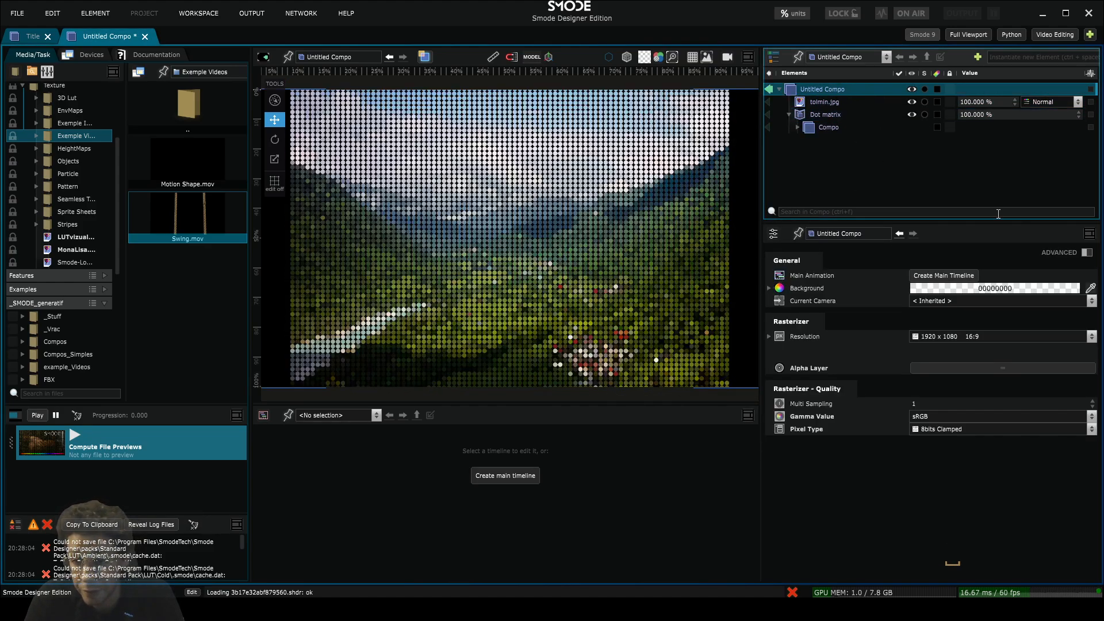
{"action": "left_click", "coordinate": [1003, 337]}
{"action": "left_click", "coordinate": [981, 561]}
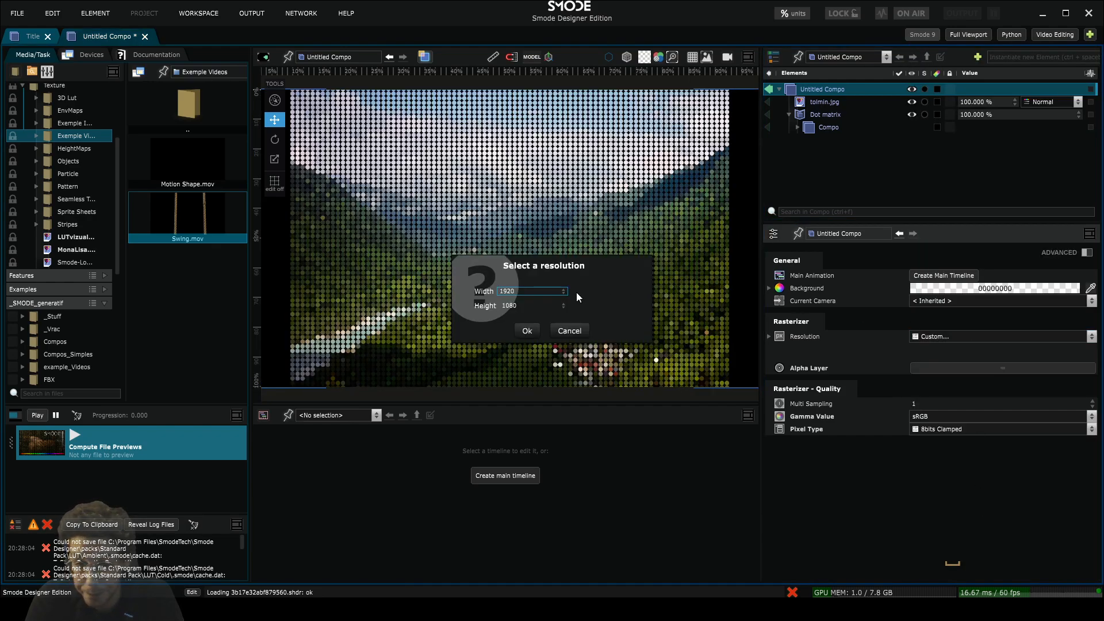
{"action": "double_click", "coordinate": [525, 291]}
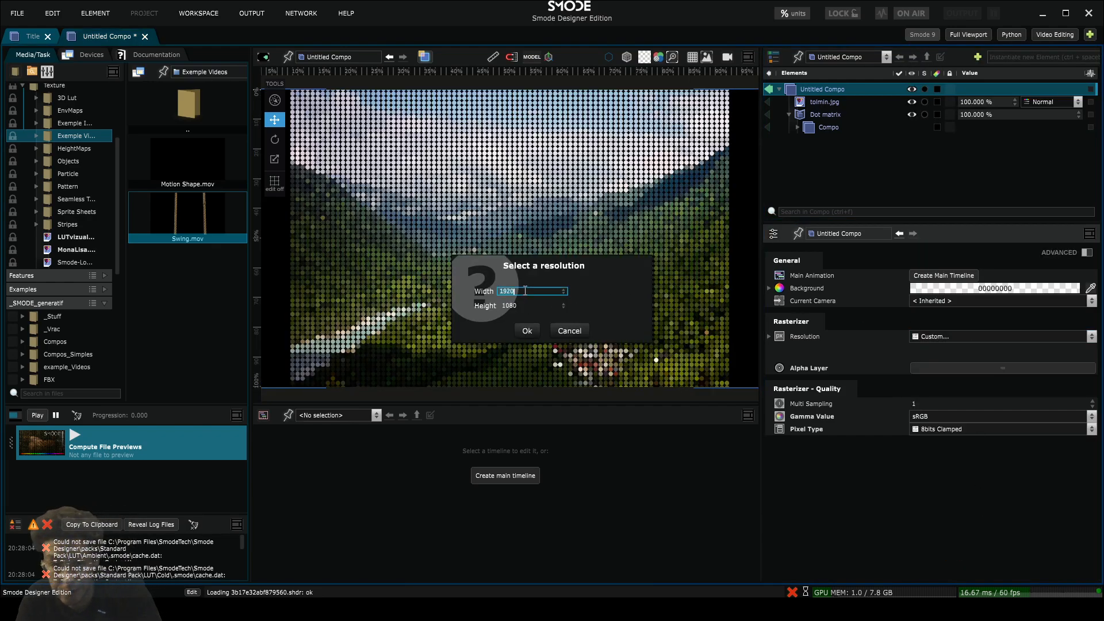
{"action": "type", "text": "200"}
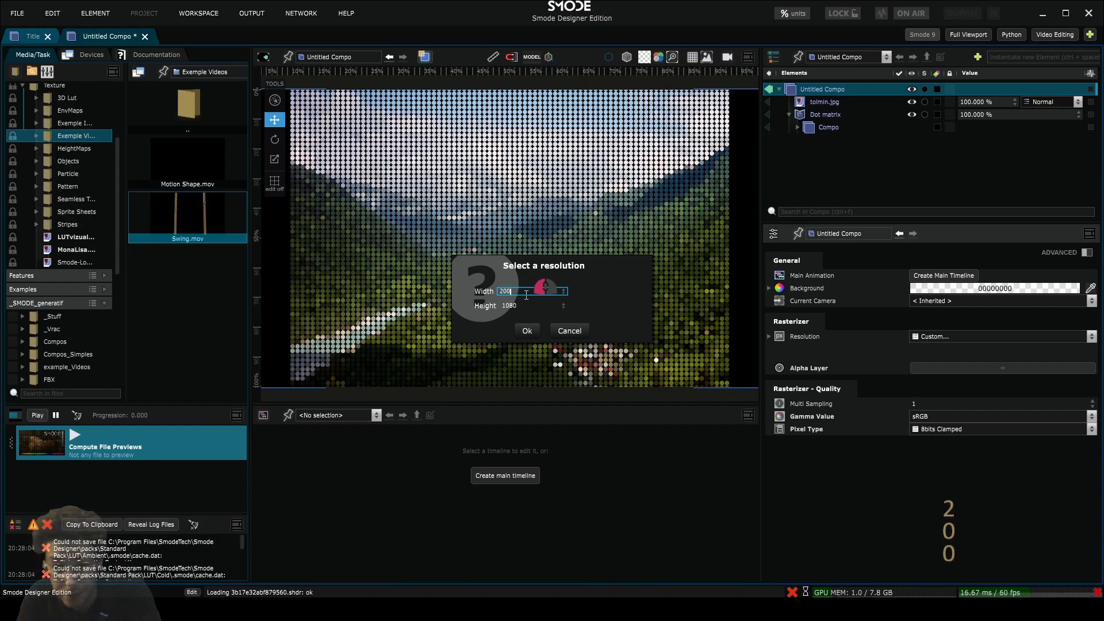
{"action": "double_click", "coordinate": [525, 306]}
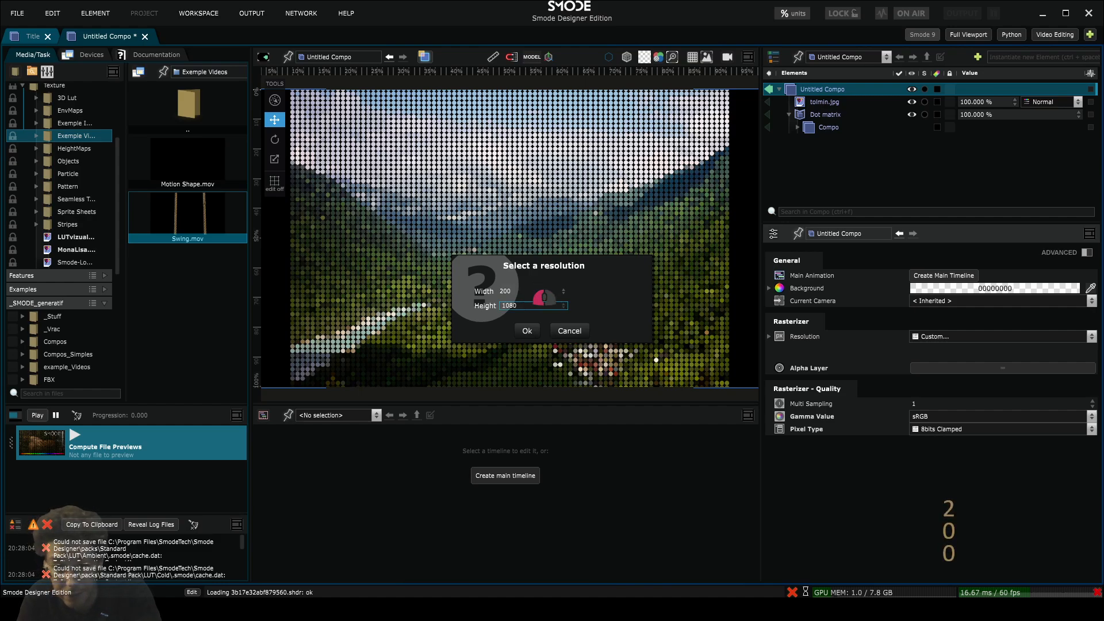
{"action": "left_click", "coordinate": [533, 333]}
{"action": "scroll", "coordinate": [526, 276], "scroll_direction": "down", "scroll_amount": 5}
{"action": "scroll", "coordinate": [585, 272], "scroll_direction": "up", "scroll_amount": 10}
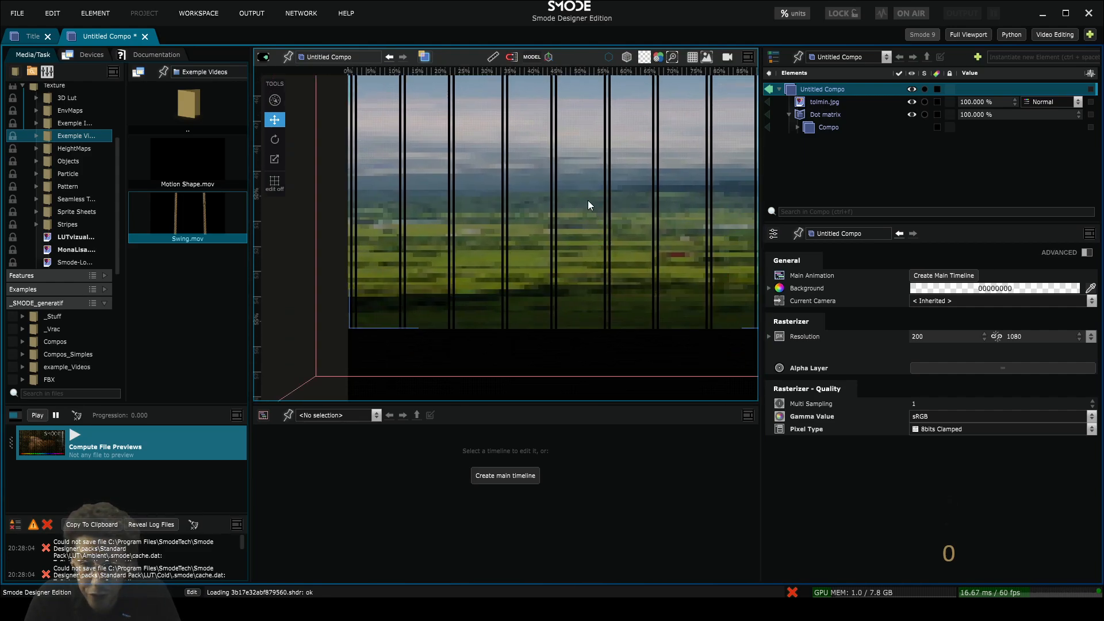
- Expand the Compo and Plane inside Dot matrix, visualize that Compo alone, and compare its resolution settings with Untitled Compo's
{"action": "left_click", "coordinate": [798, 128]}
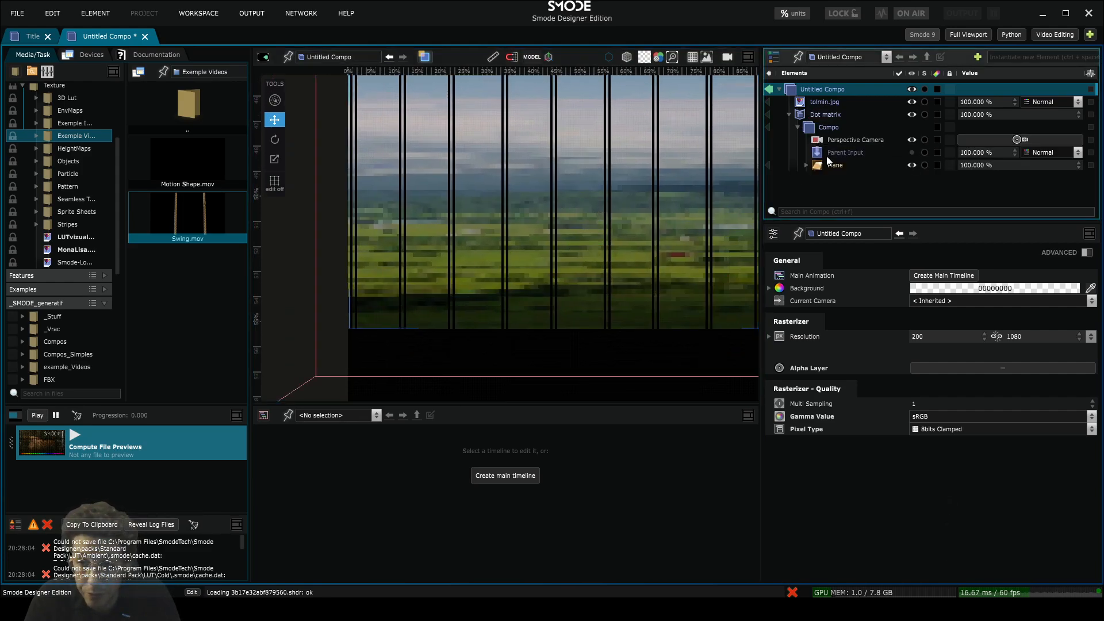
{"action": "left_click", "coordinate": [806, 165]}
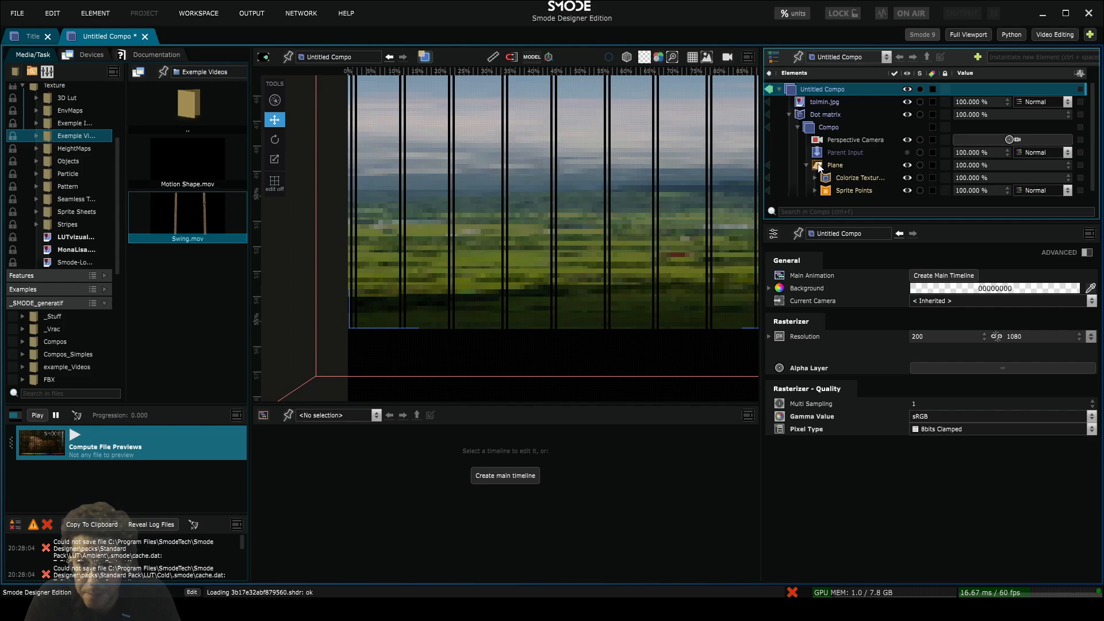
{"action": "left_click", "coordinate": [833, 129]}
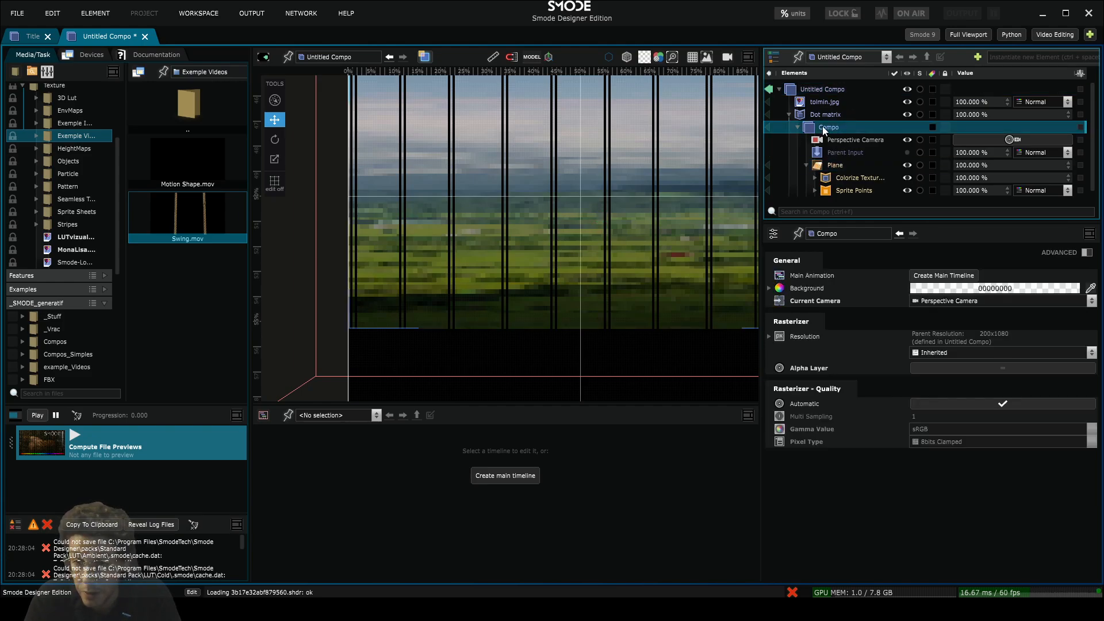
{"action": "left_click", "coordinate": [768, 126]}
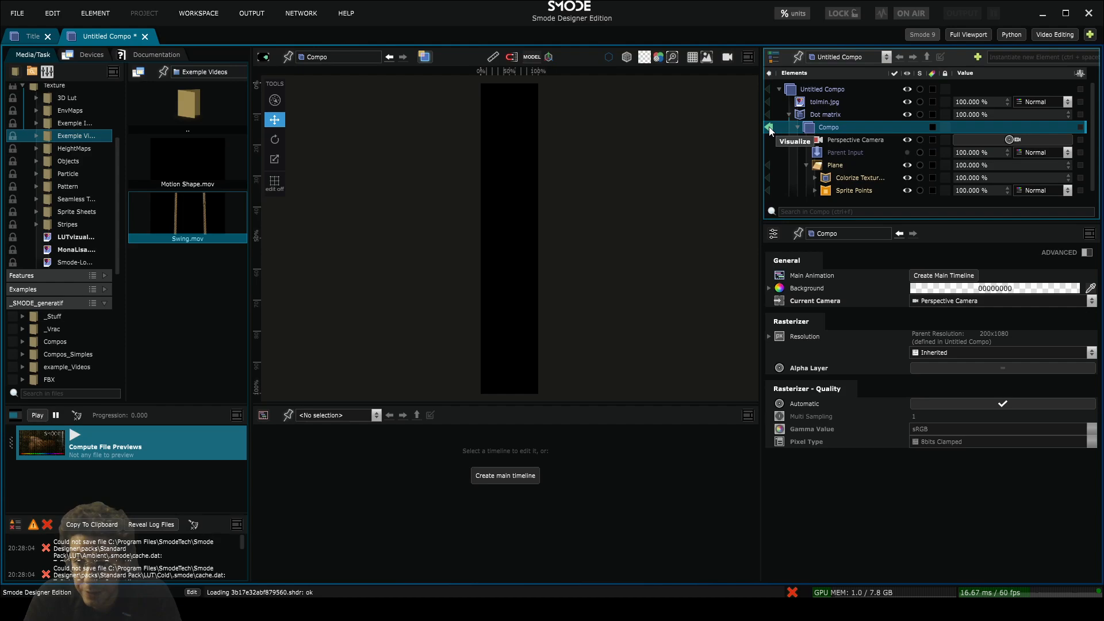
{"action": "left_click", "coordinate": [768, 127]}
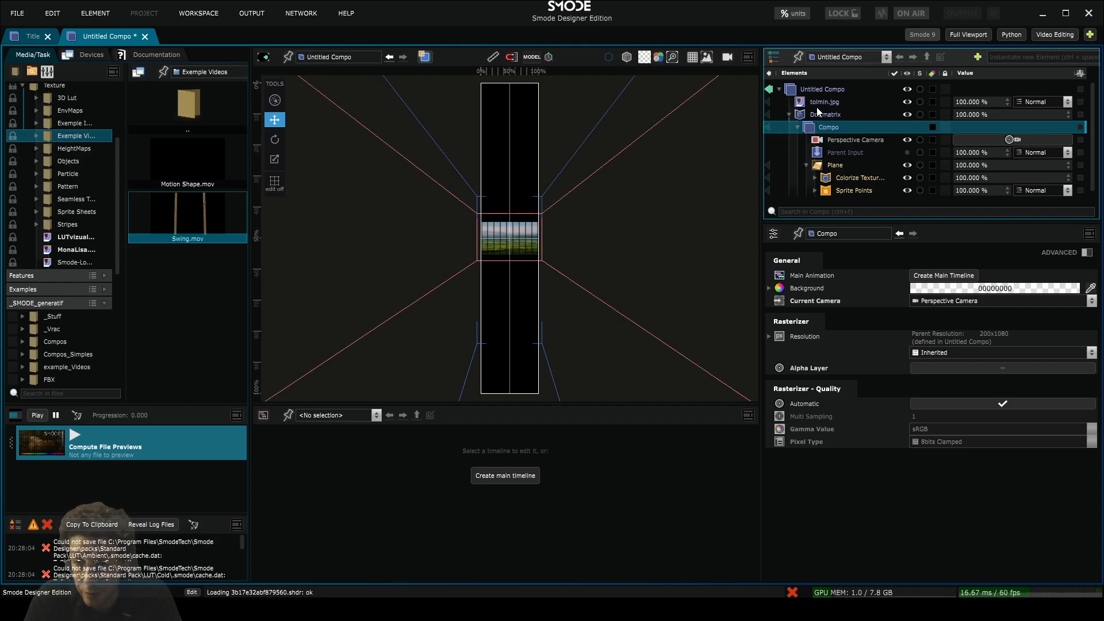
{"action": "left_click", "coordinate": [812, 88]}
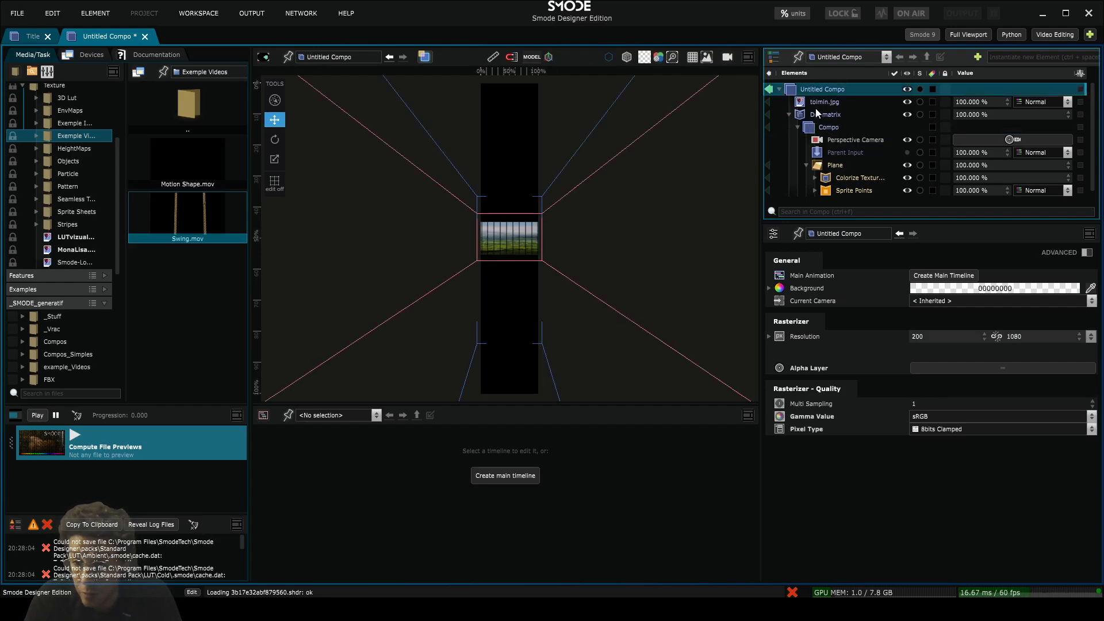
{"action": "left_click", "coordinate": [827, 127]}
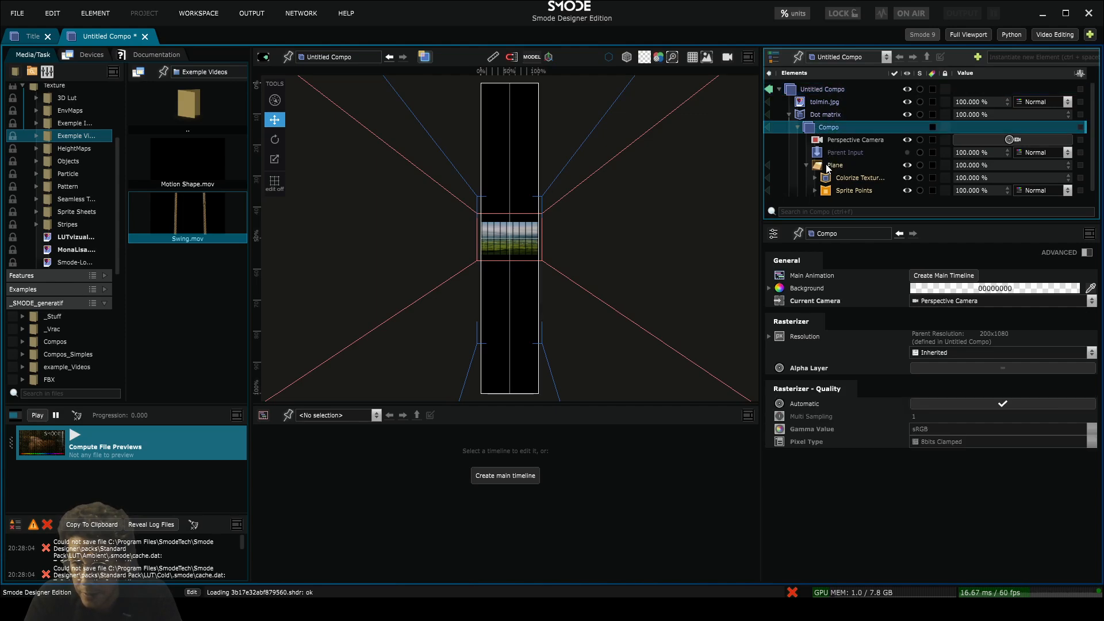
- Set the Plane's height to 39.0572 m and its precision to 54 by 277
{"action": "left_click", "coordinate": [828, 166]}
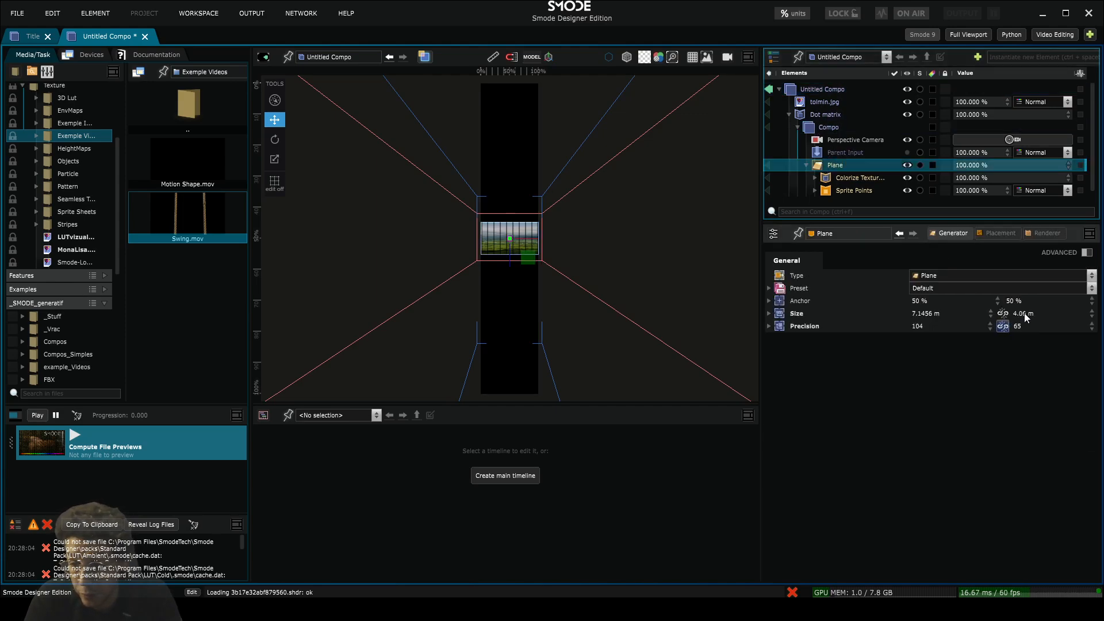
{"action": "left_click_drag", "start_coordinate": [1024, 315], "coordinate": [1035, 266]}
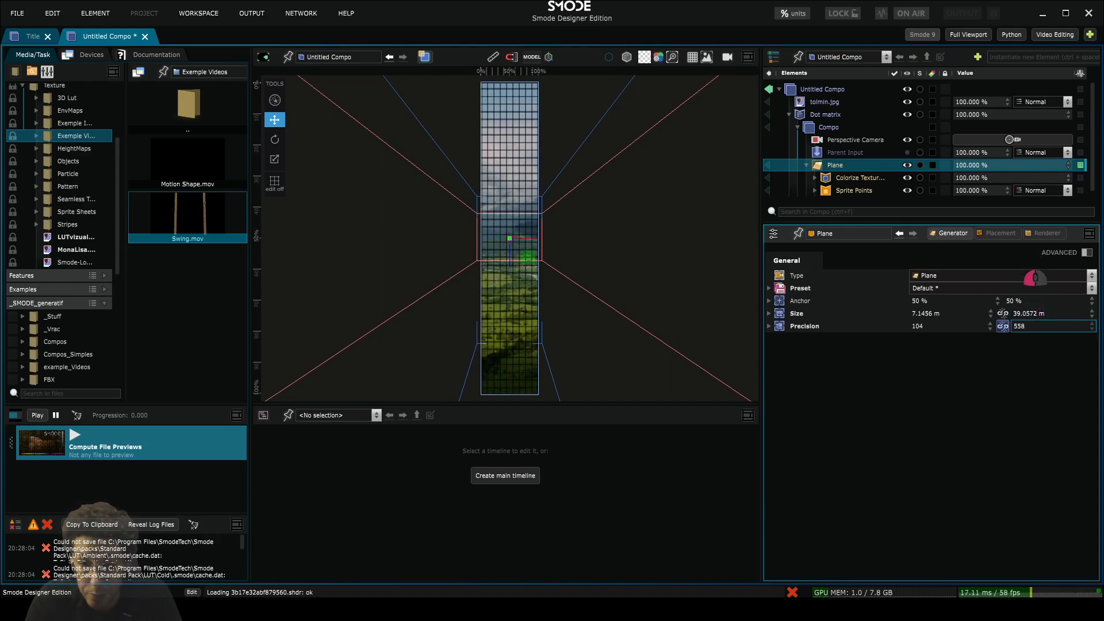
{"action": "scroll", "coordinate": [518, 267], "scroll_direction": "up", "scroll_amount": 3}
{"action": "scroll", "coordinate": [520, 265], "scroll_direction": "up", "scroll_amount": 6}
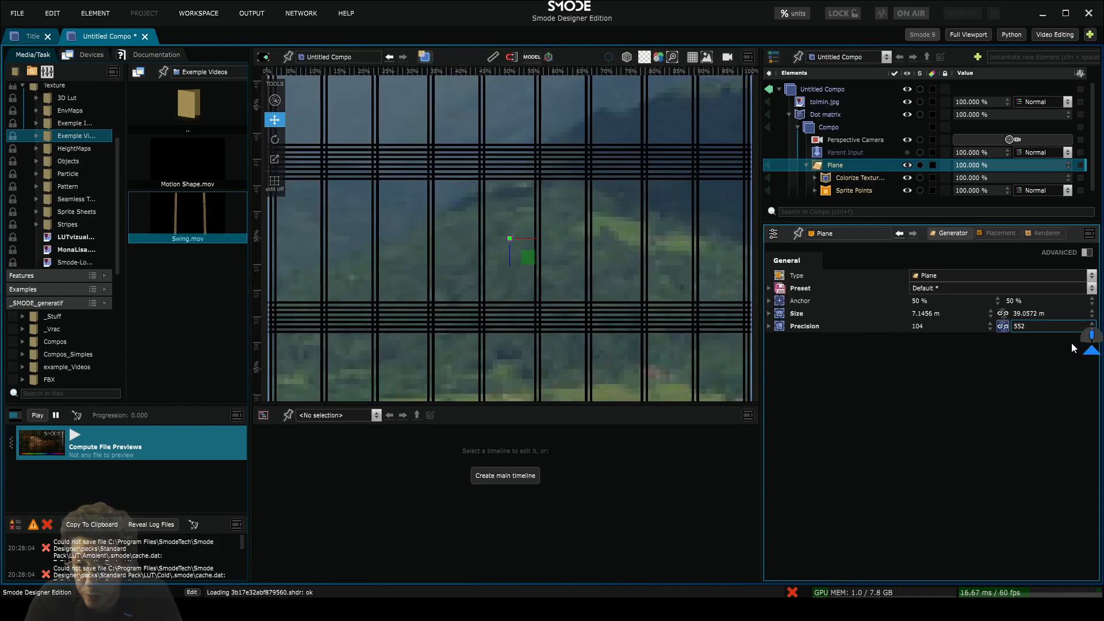
{"action": "left_click_drag", "start_coordinate": [1025, 325], "coordinate": [971, 320]}
- Set the Object Space Size of Sprite Points to -0.2022 m in both dimensions
{"action": "left_click", "coordinate": [840, 190]}
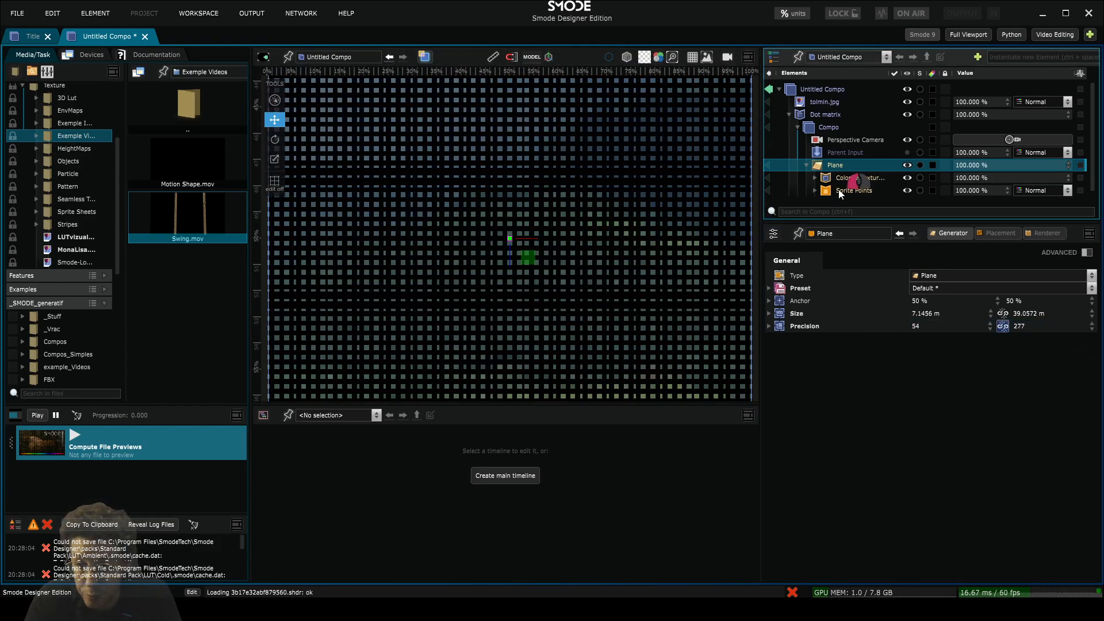
{"action": "left_click_drag", "start_coordinate": [1027, 374], "coordinate": [1056, 372]}
{"action": "scroll", "coordinate": [582, 253], "scroll_direction": "down", "scroll_amount": 5}
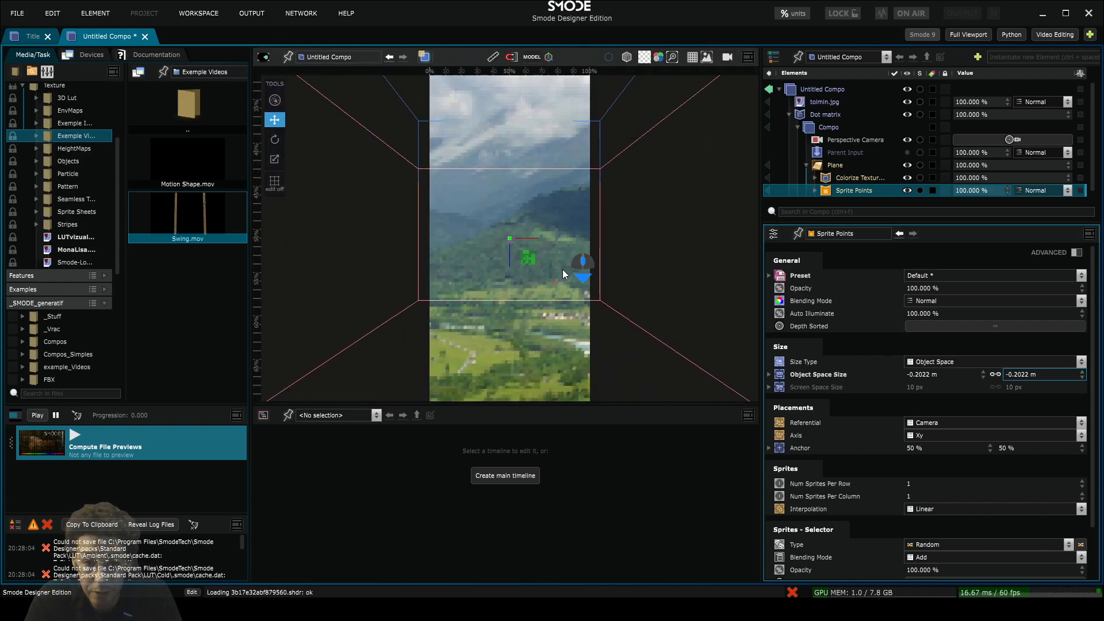
{"action": "scroll", "coordinate": [595, 237], "scroll_direction": "down", "scroll_amount": 2}
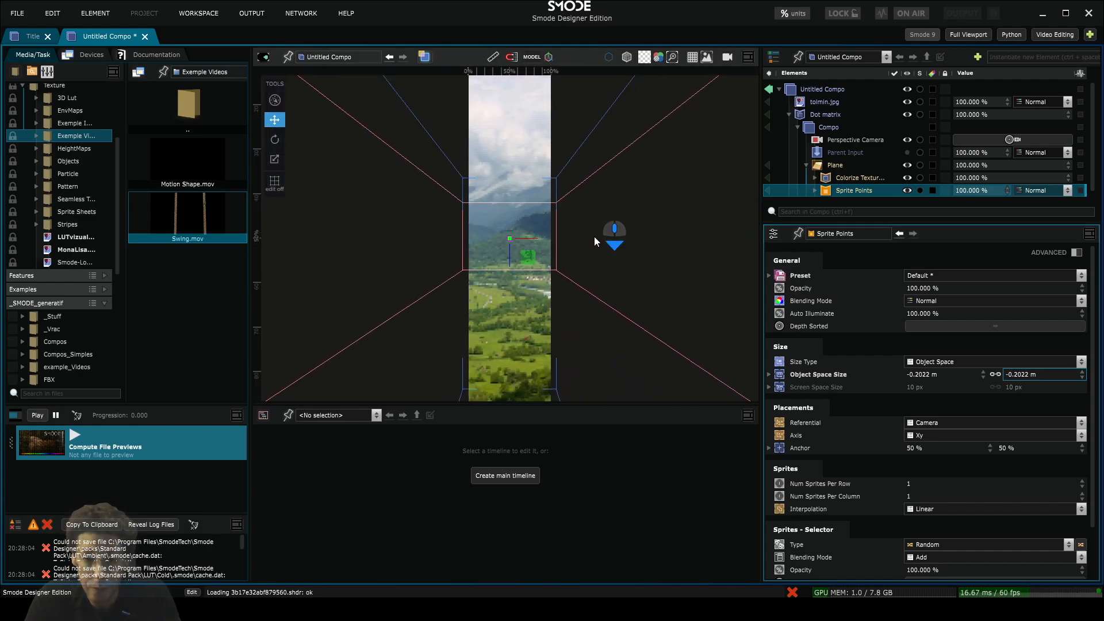
- Collapse the Dot matrix modifier and frame the whole narrow compo in the viewport
{"action": "left_click", "coordinate": [796, 113]}
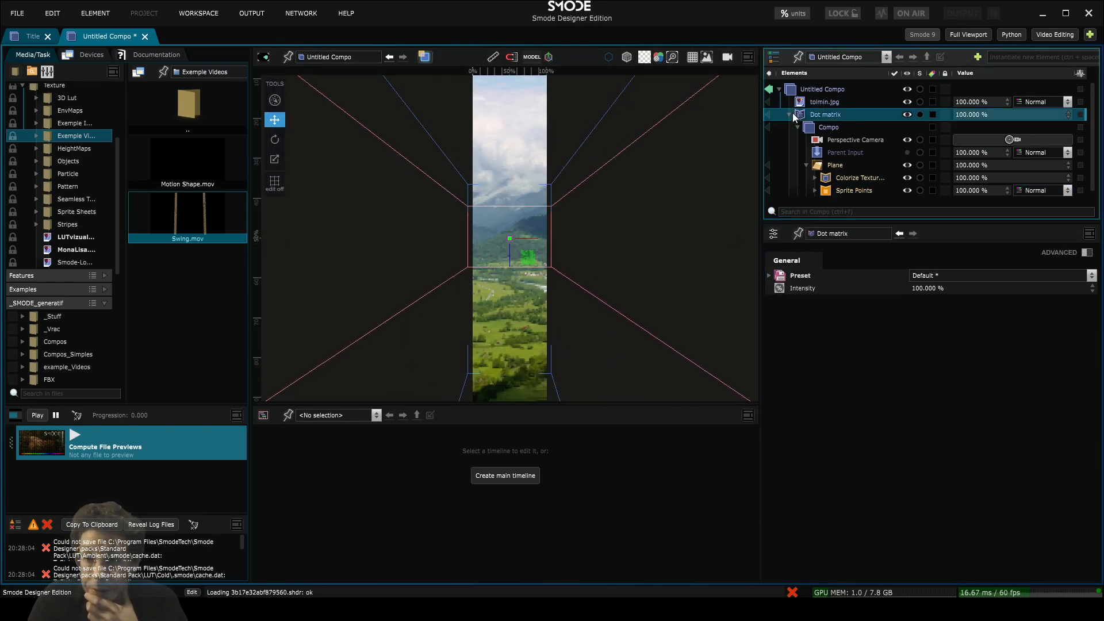
{"action": "left_click", "coordinate": [790, 115]}
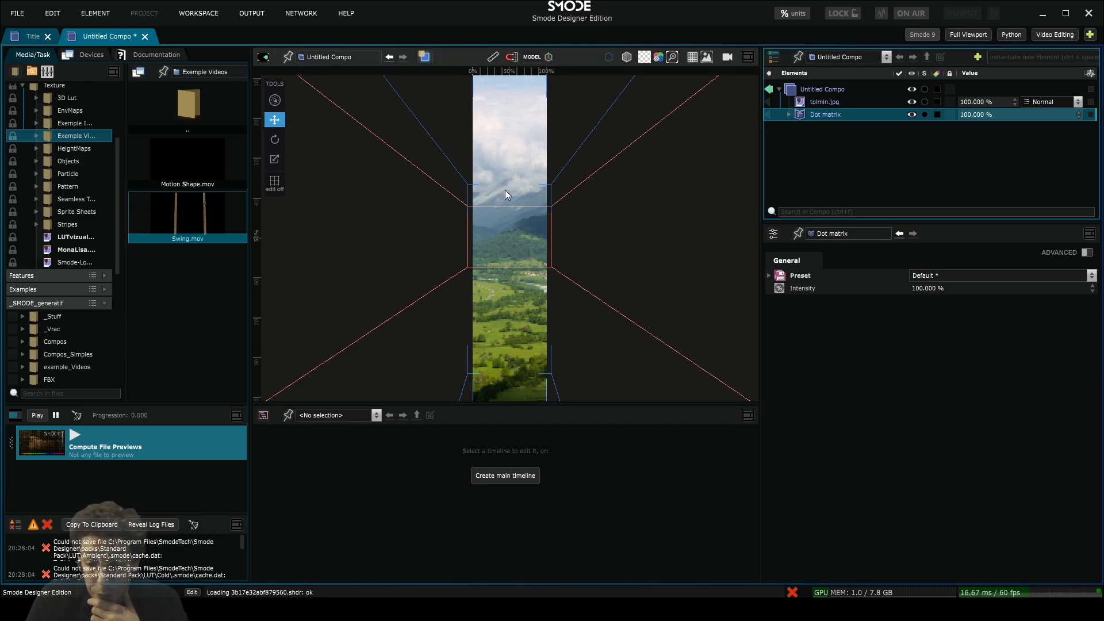
{"action": "scroll", "coordinate": [505, 190], "scroll_direction": "down", "scroll_amount": 3}
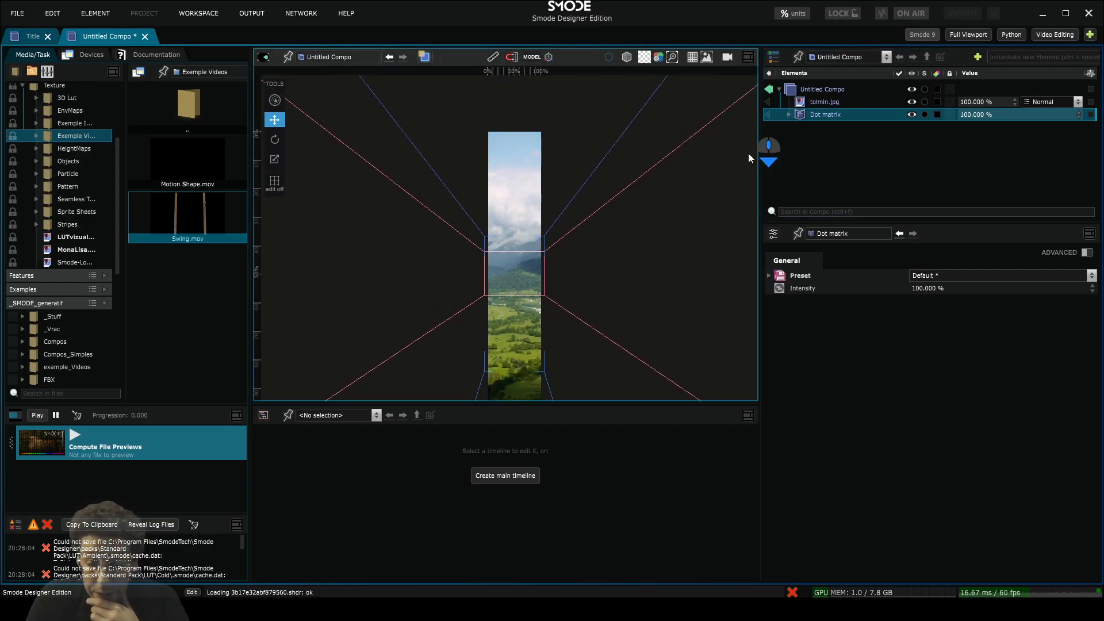
{"action": "middle_click_drag", "start_coordinate": [634, 212], "coordinate": [622, 166]}
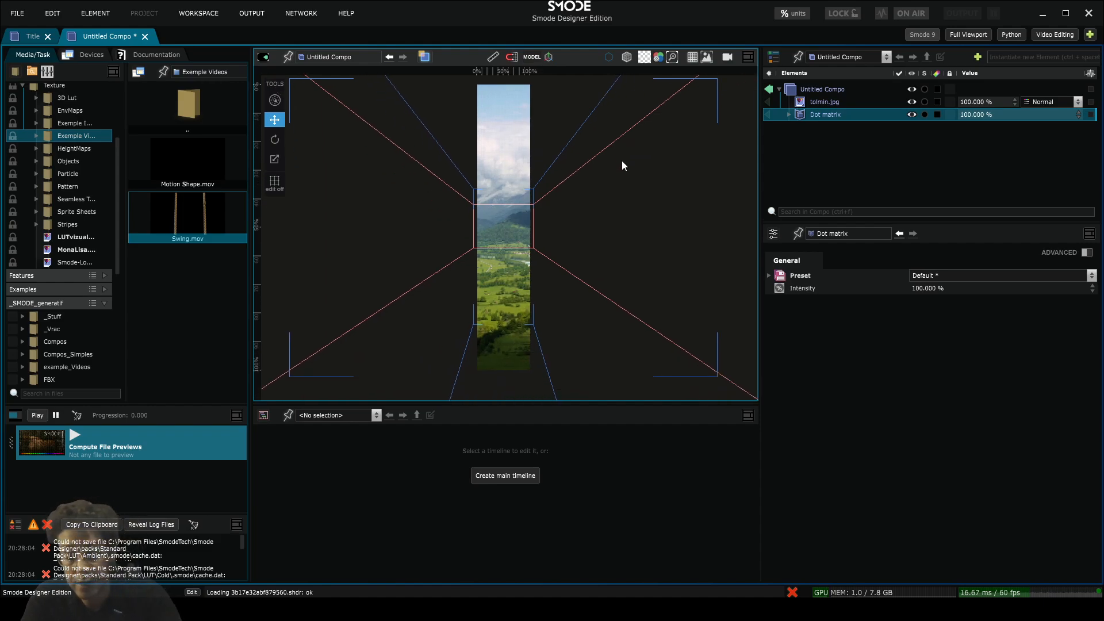